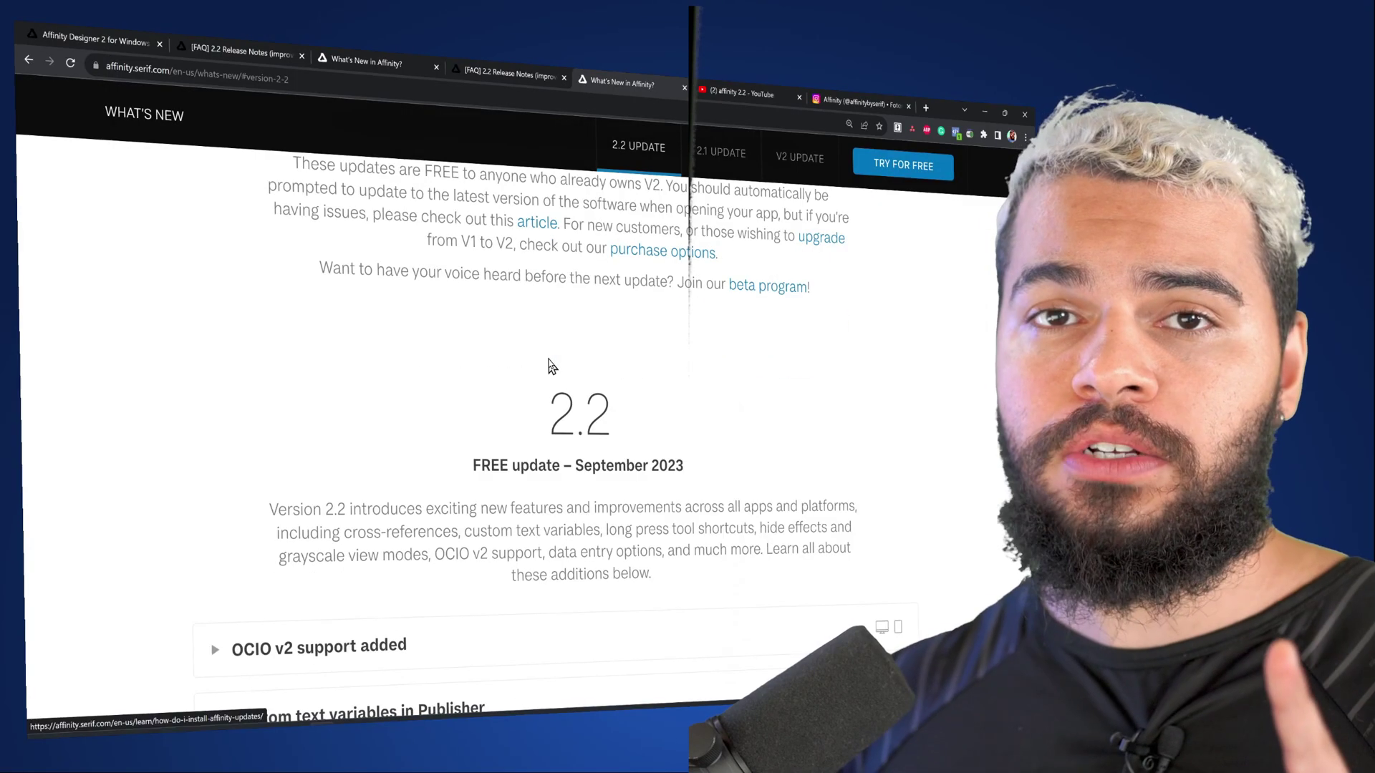
# Step: Expand the 'Object creation data entry' note in the 2.2 update list
pyautogui.scroll(-1, 551, 366)
pyautogui.scroll(-1, 501, 373)
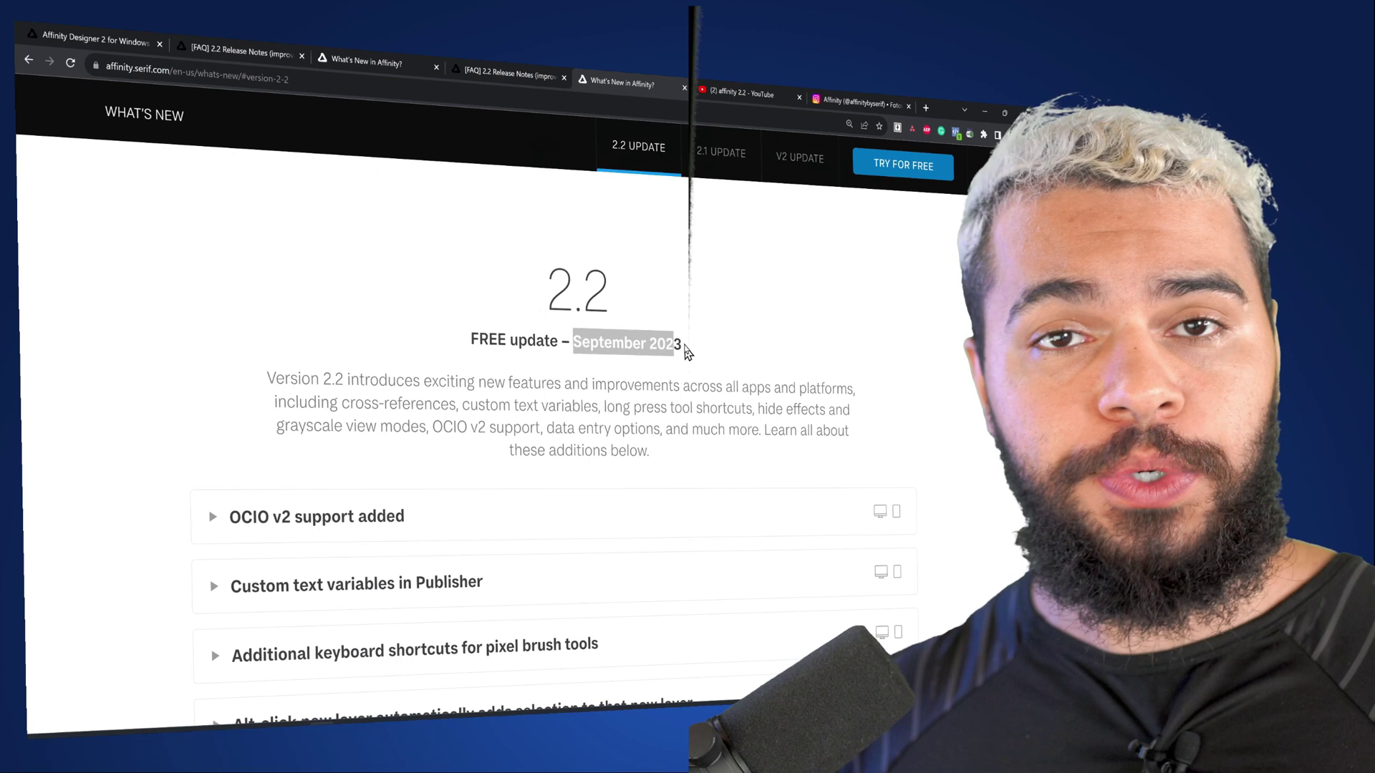
pyautogui.scroll(-3, 536, 331)
pyautogui.scroll(-1, 394, 343)
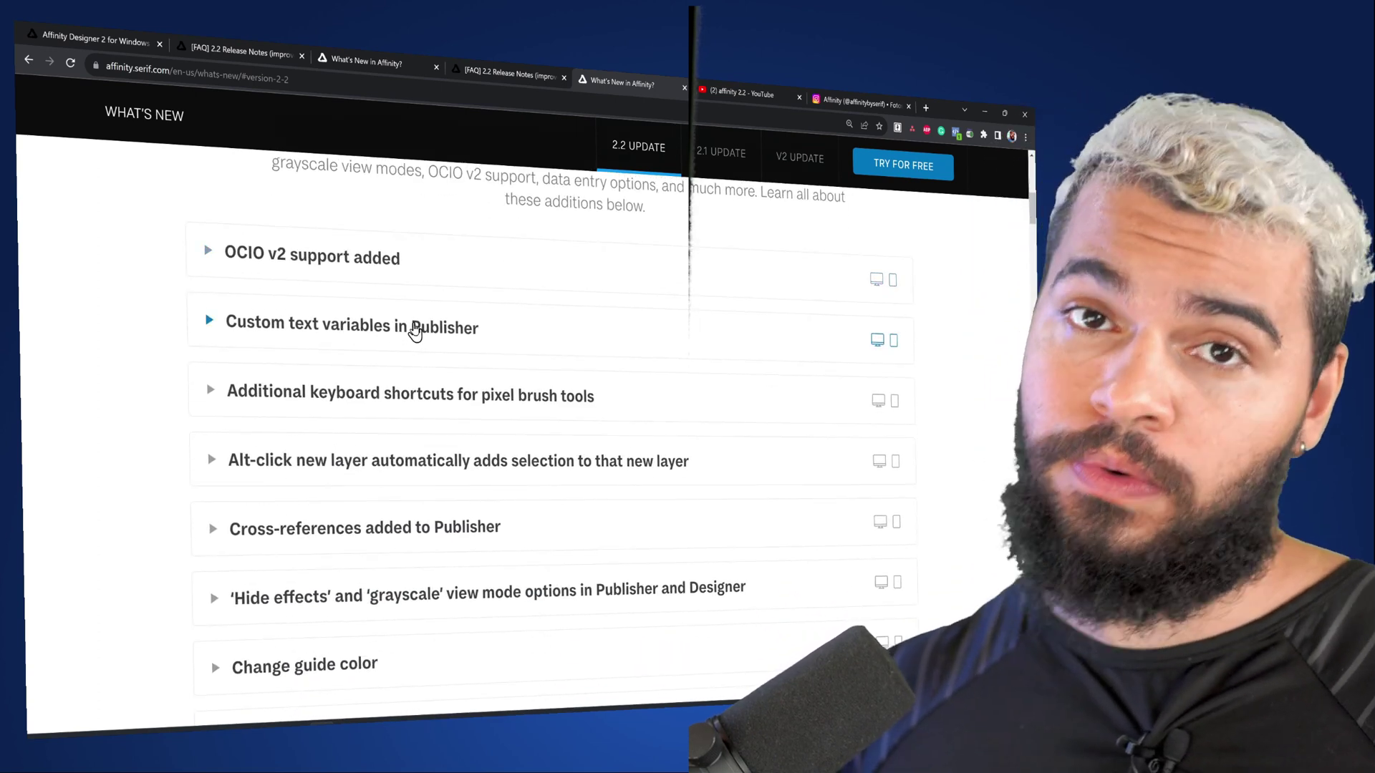
pyautogui.scroll(-1, 414, 337)
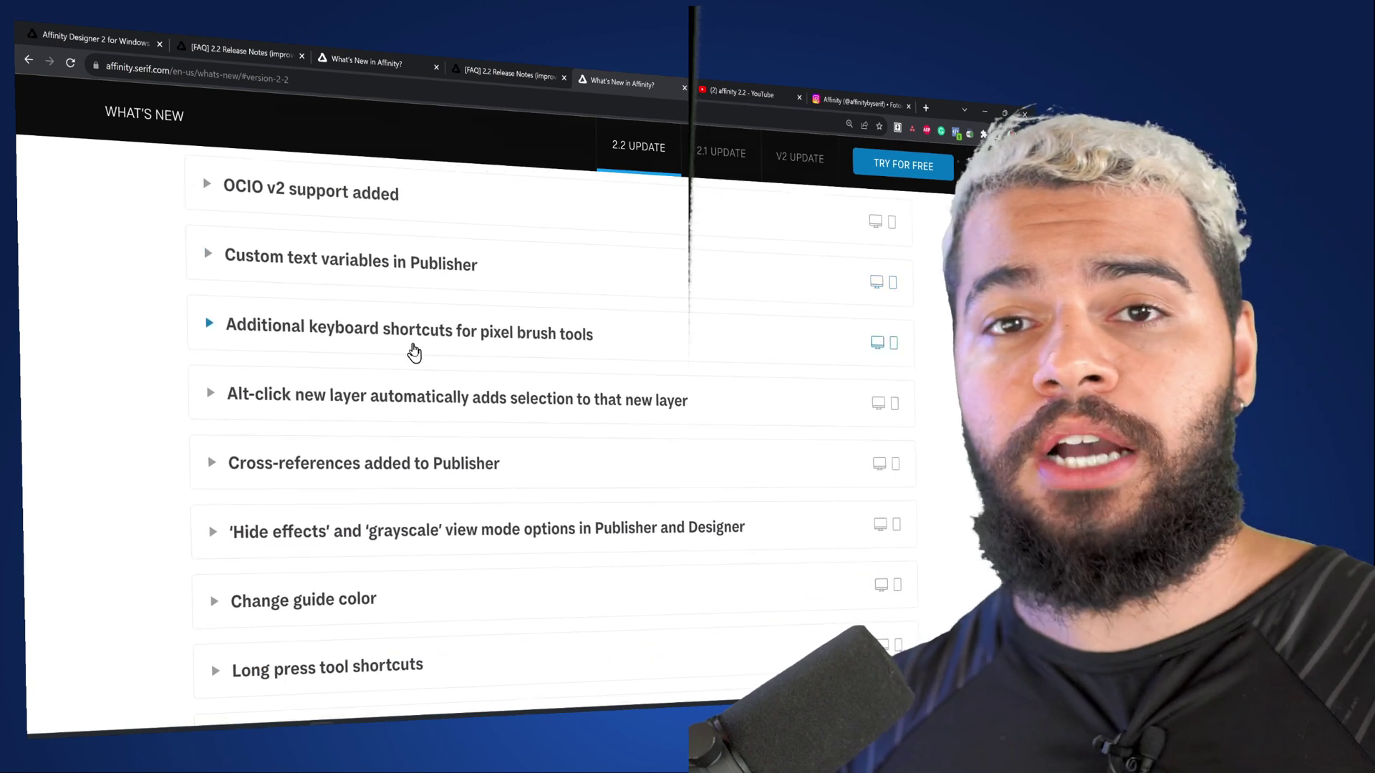
pyautogui.scroll(1, 422, 372)
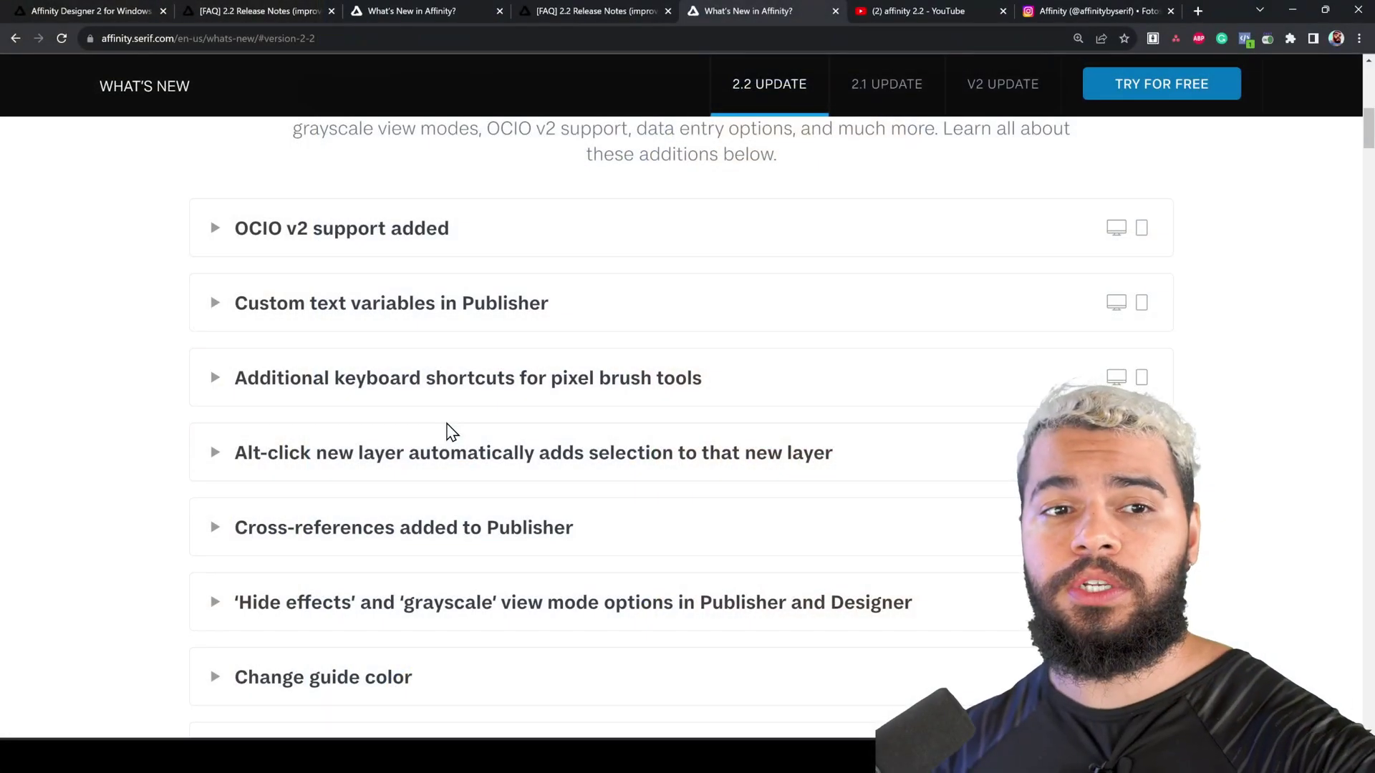
pyautogui.scroll(-2, 452, 431)
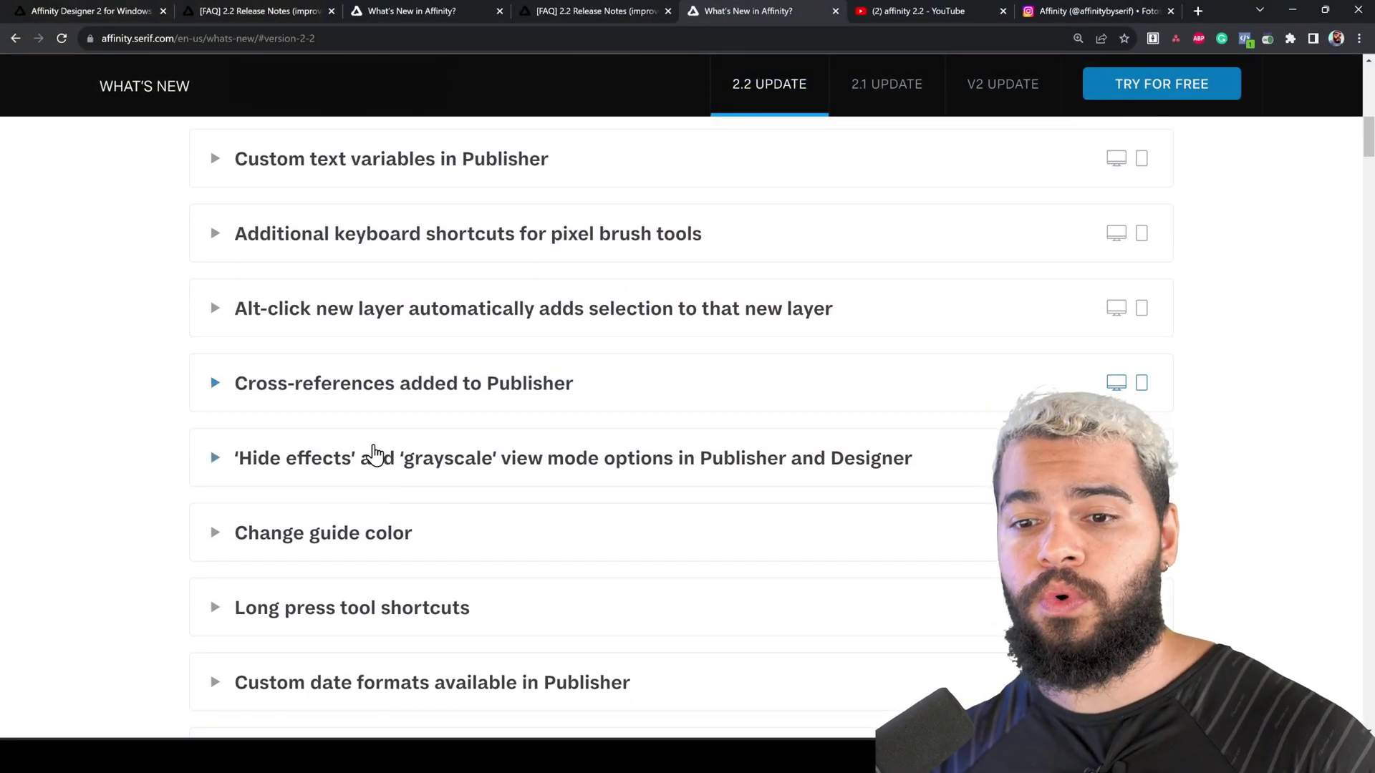
pyautogui.scroll(-6, 374, 454)
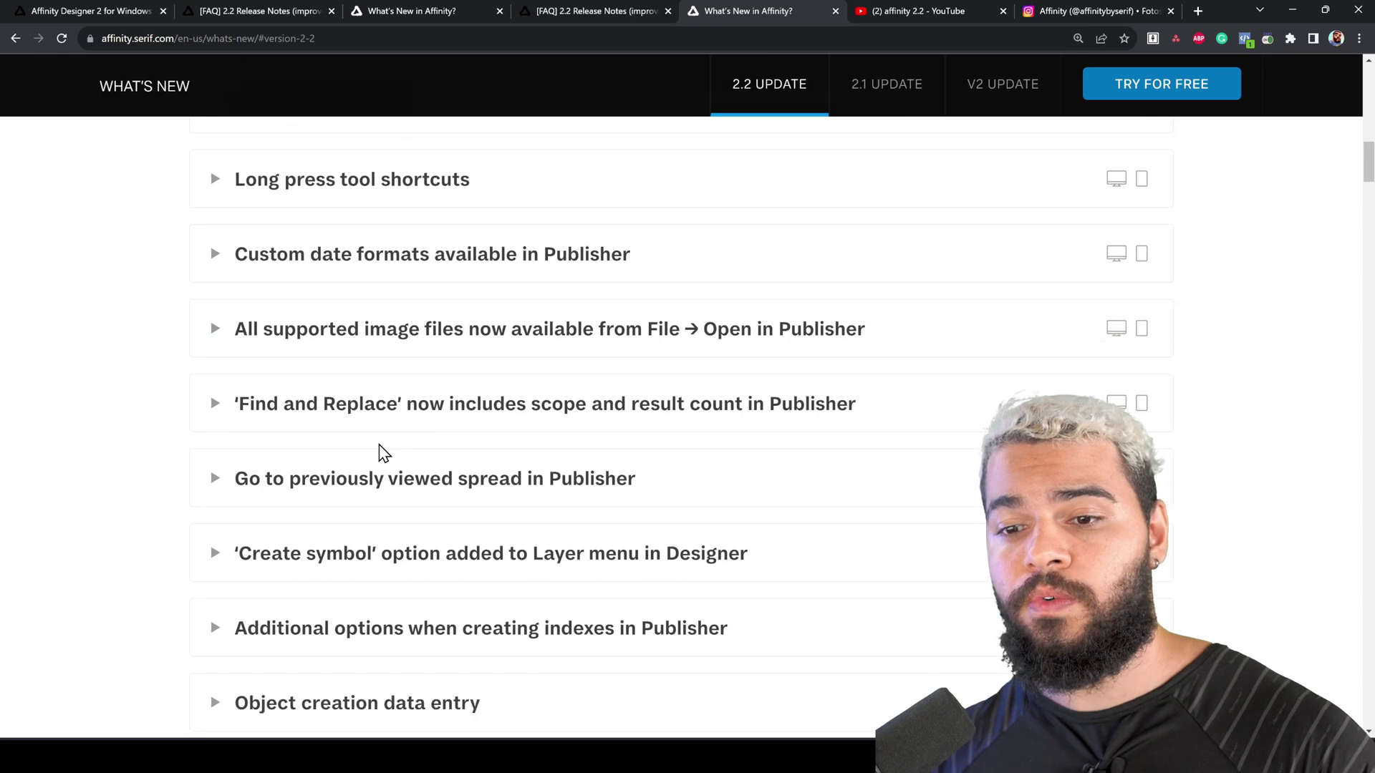
pyautogui.scroll(-4, 380, 452)
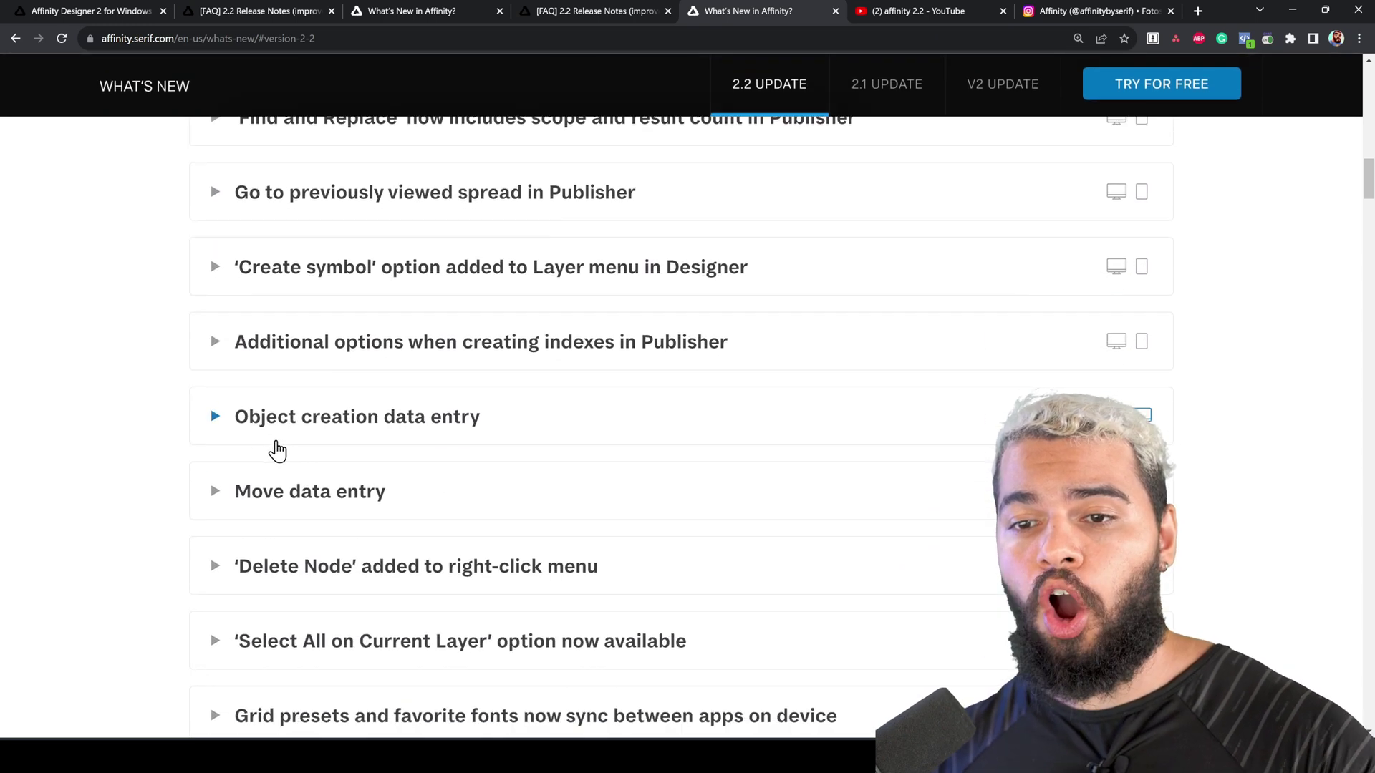
pyautogui.click(492, 427)
# Step: Expand the 'Move data entry' note and scroll to read it
pyautogui.click(217, 418)
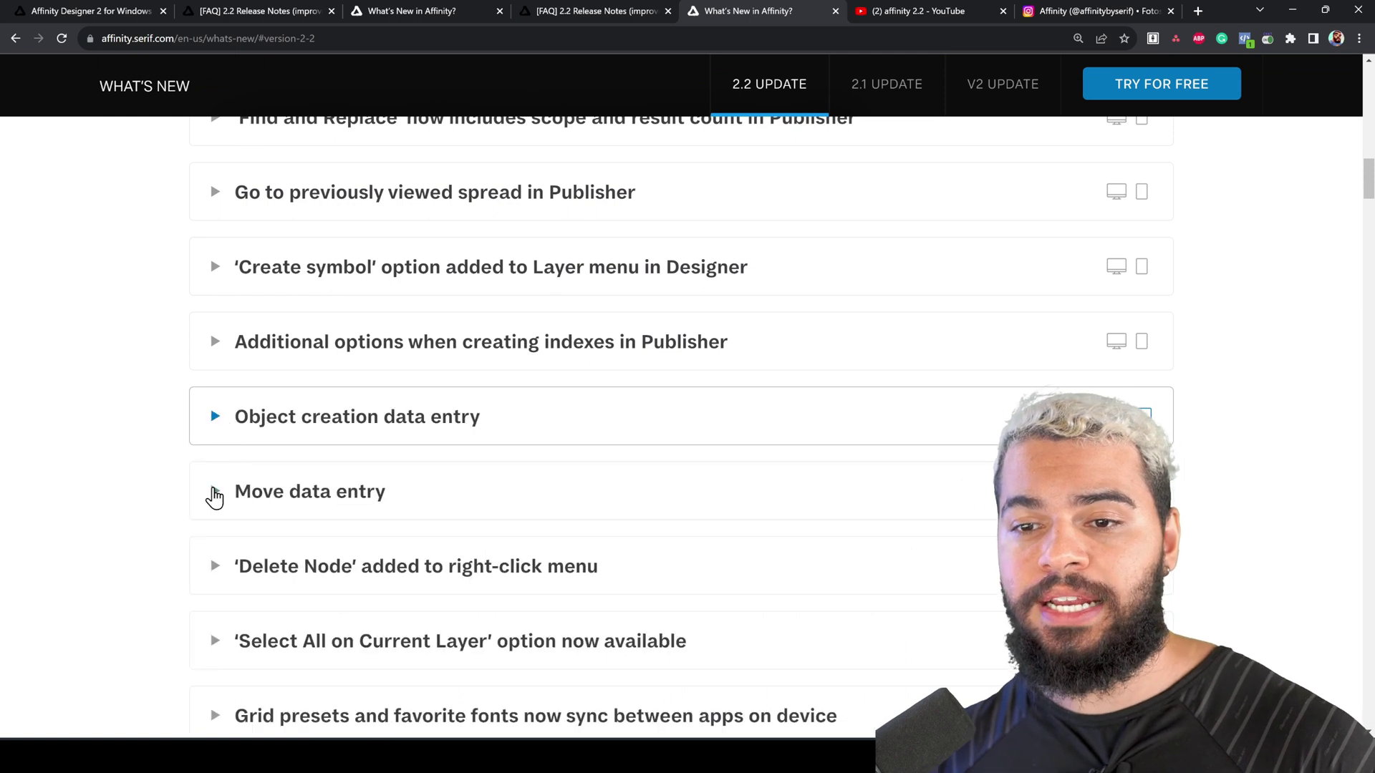
pyautogui.click(214, 491)
pyautogui.scroll(-1, 209, 461)
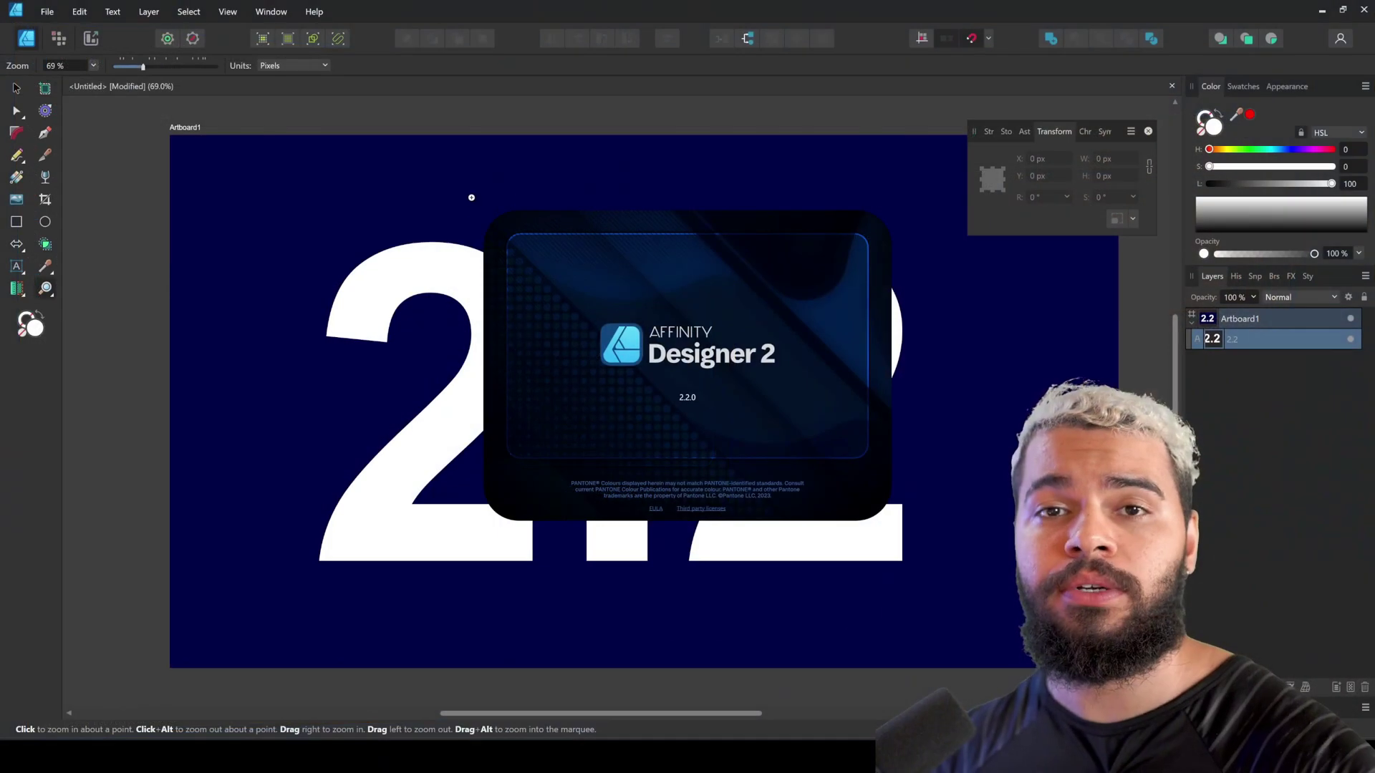
# Step: Dismiss the splash screen and zoom in on the artboard's upper-left area
pyautogui.click(538, 204)
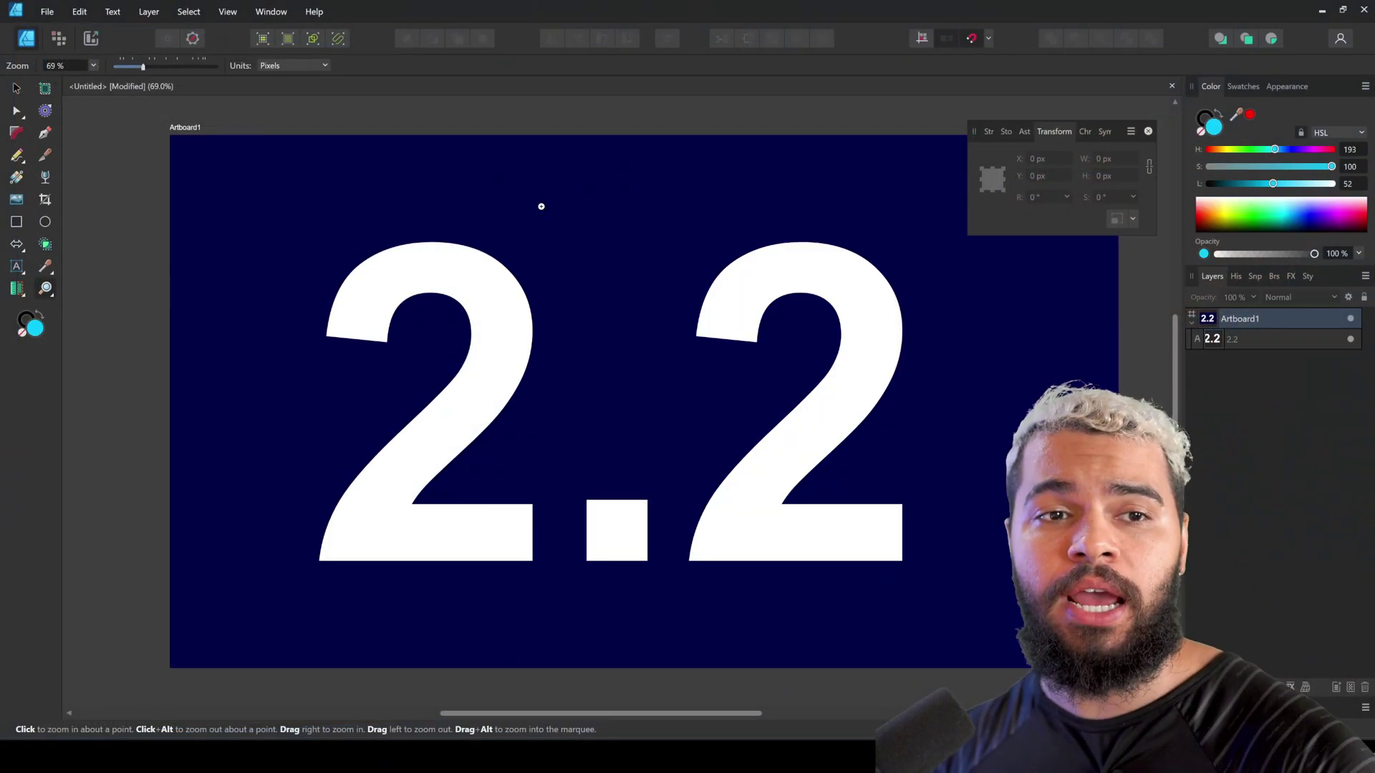
pyautogui.click(675, 230)
pyautogui.click(546, 229)
pyautogui.click(611, 311)
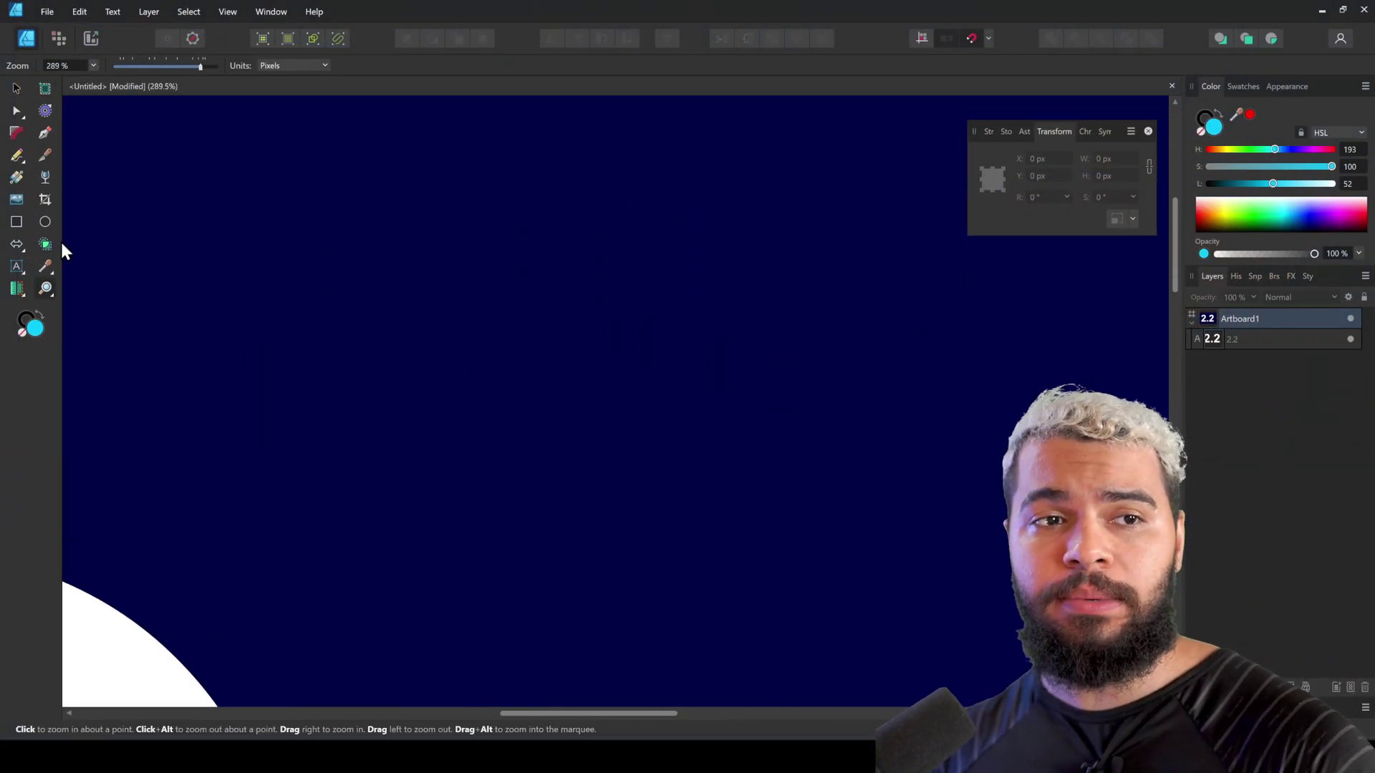
# Step: Set up a Rectangle Tool rectangle exactly 500 px wide and 200 px high
pyautogui.click(14, 227)
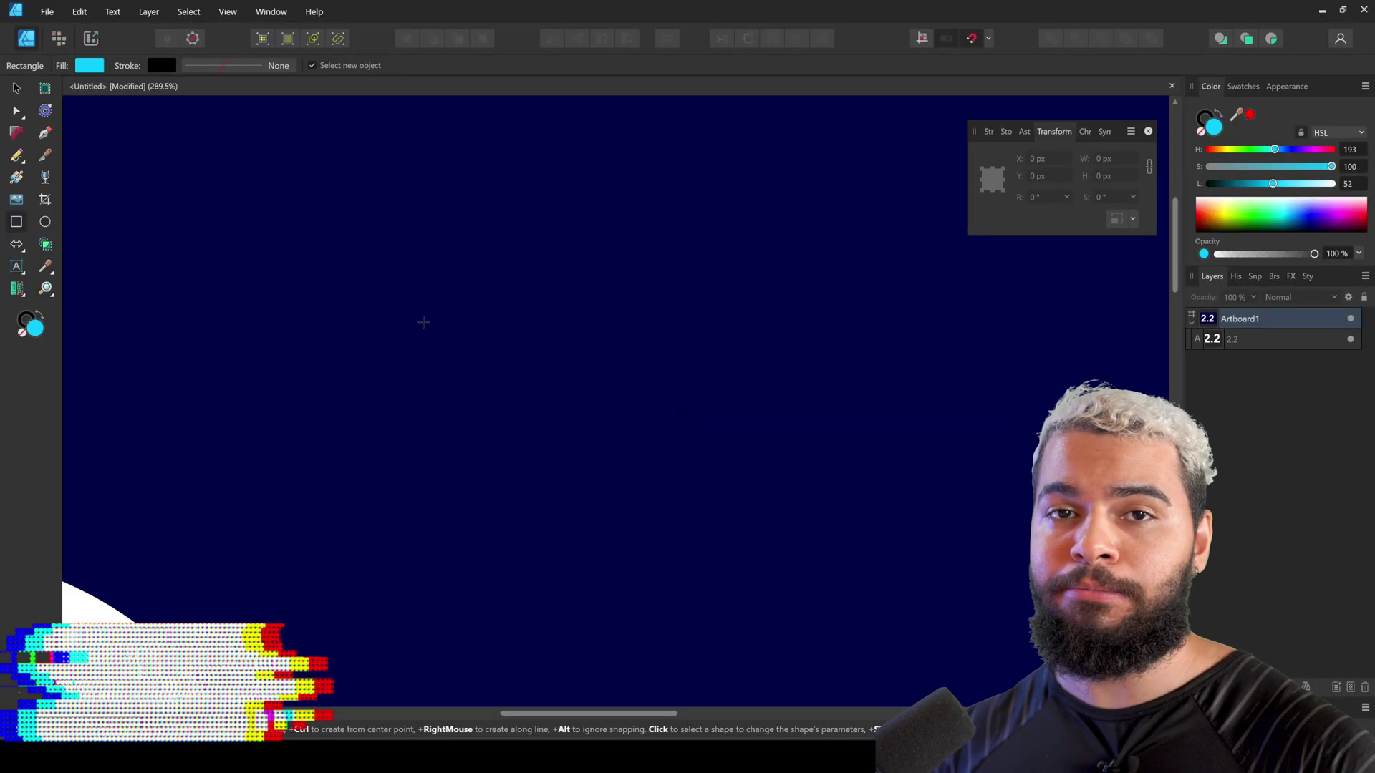
pyautogui.keyDown('ctrl'); pyautogui.click(463, 319); pyautogui.keyUp('ctrl')
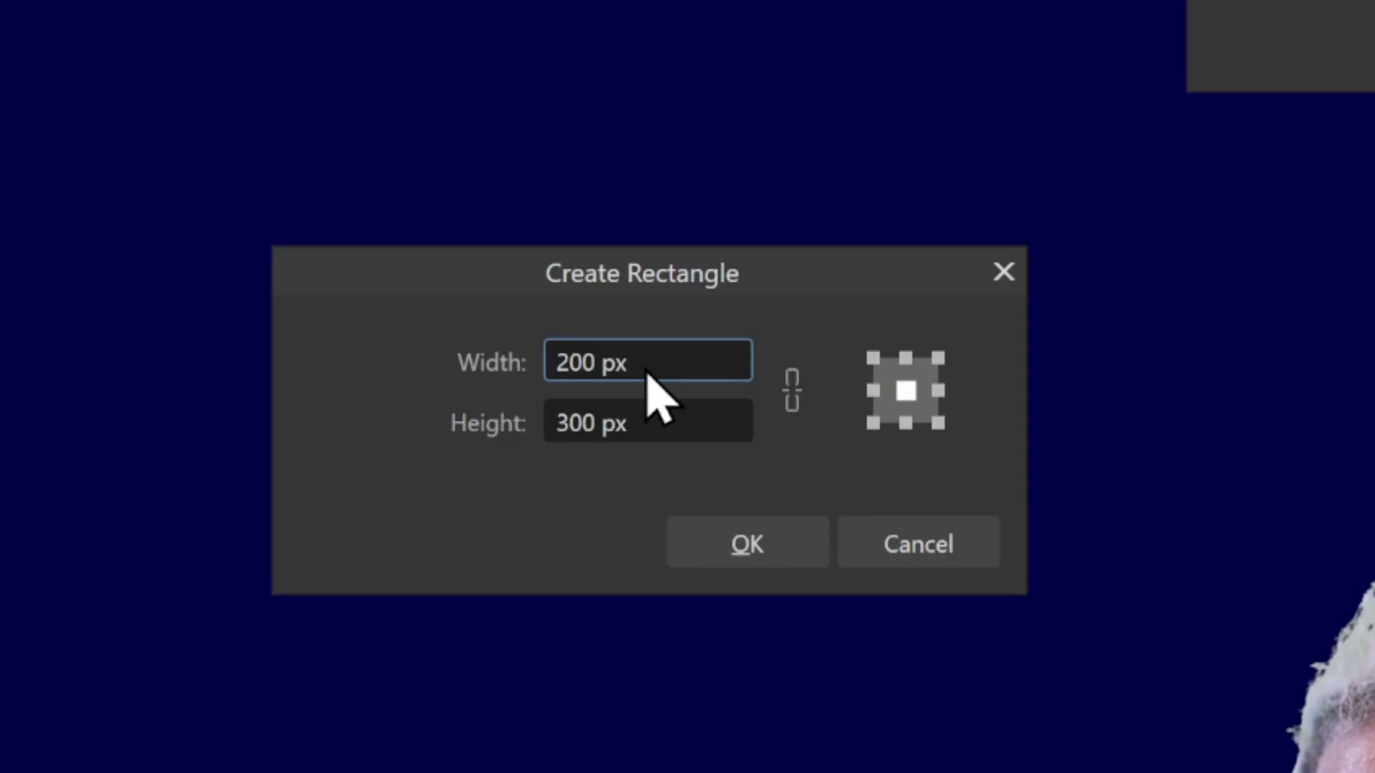
pyautogui.click(649, 364)
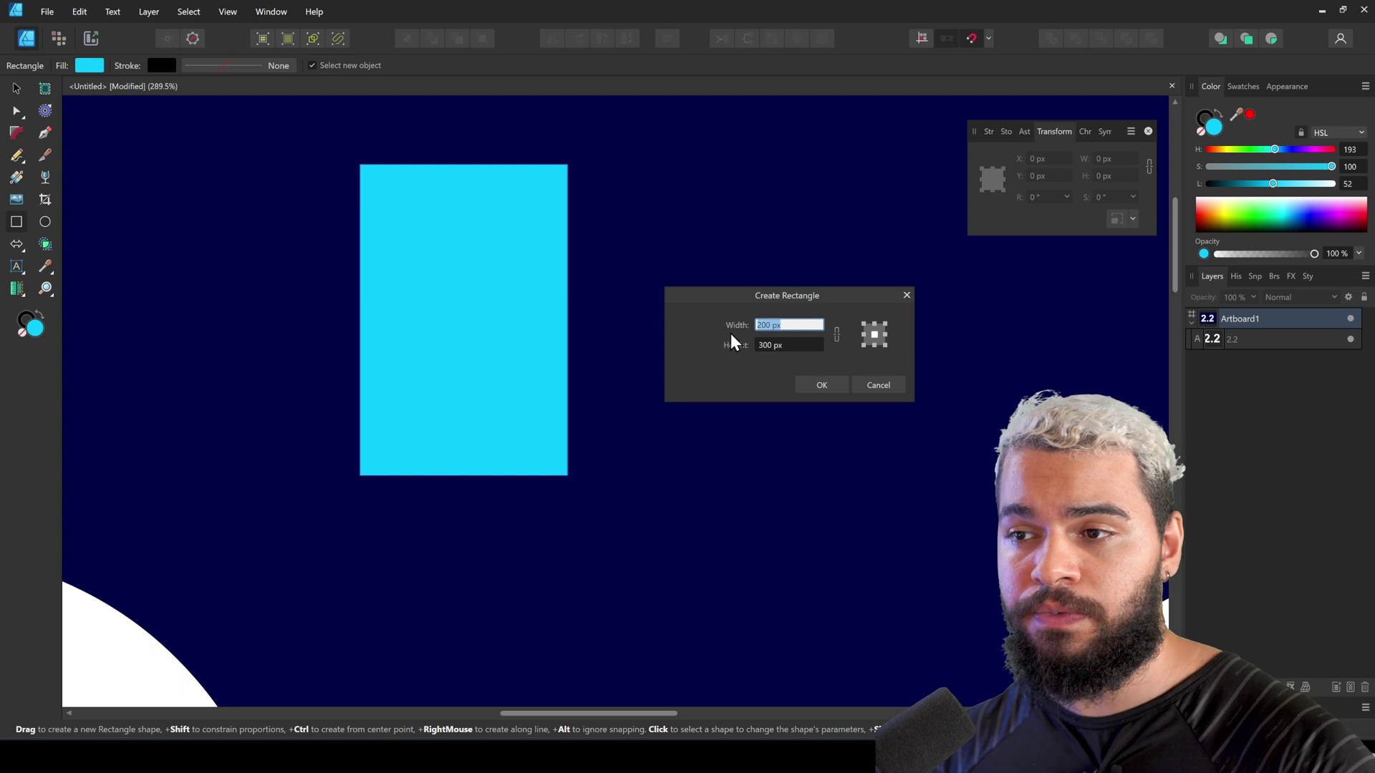
pyautogui.click(793, 345)
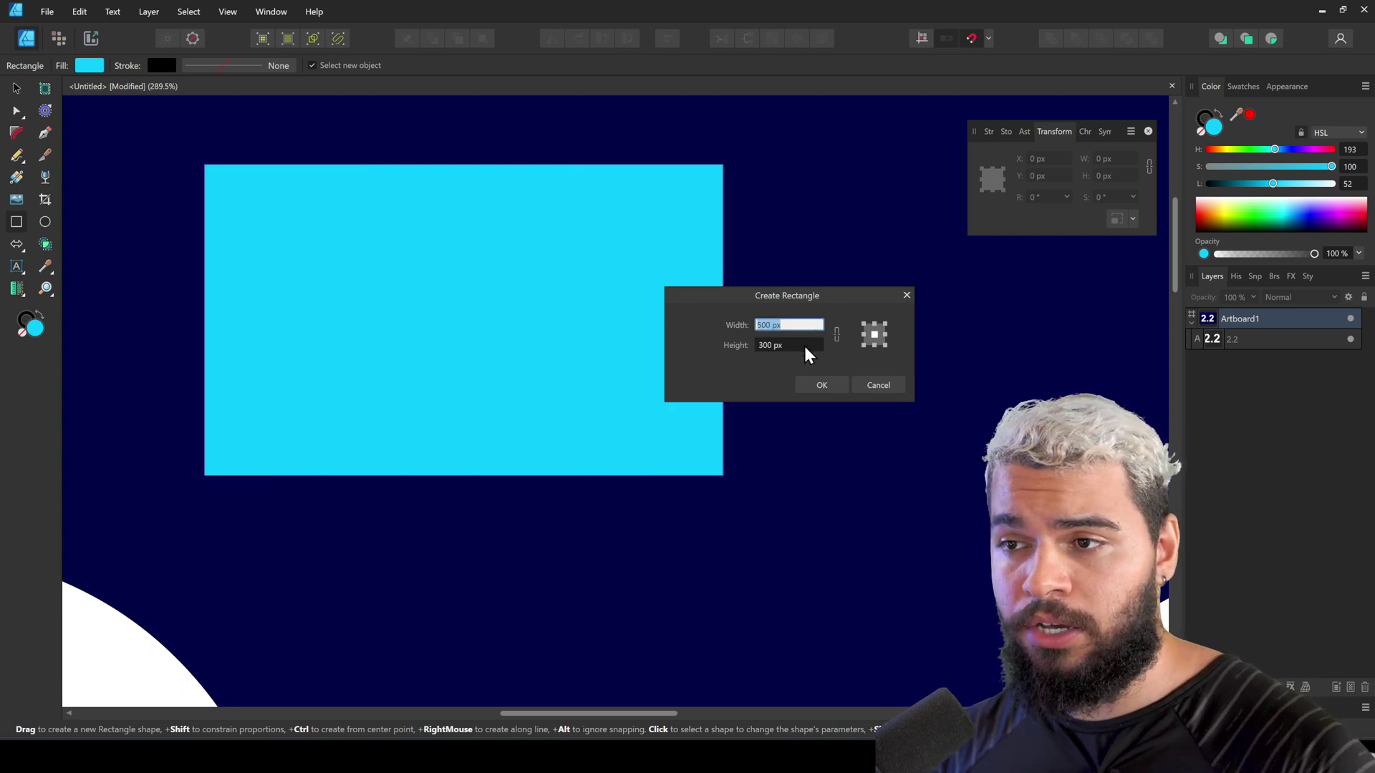
pyautogui.write('200')
pyautogui.click(801, 326)
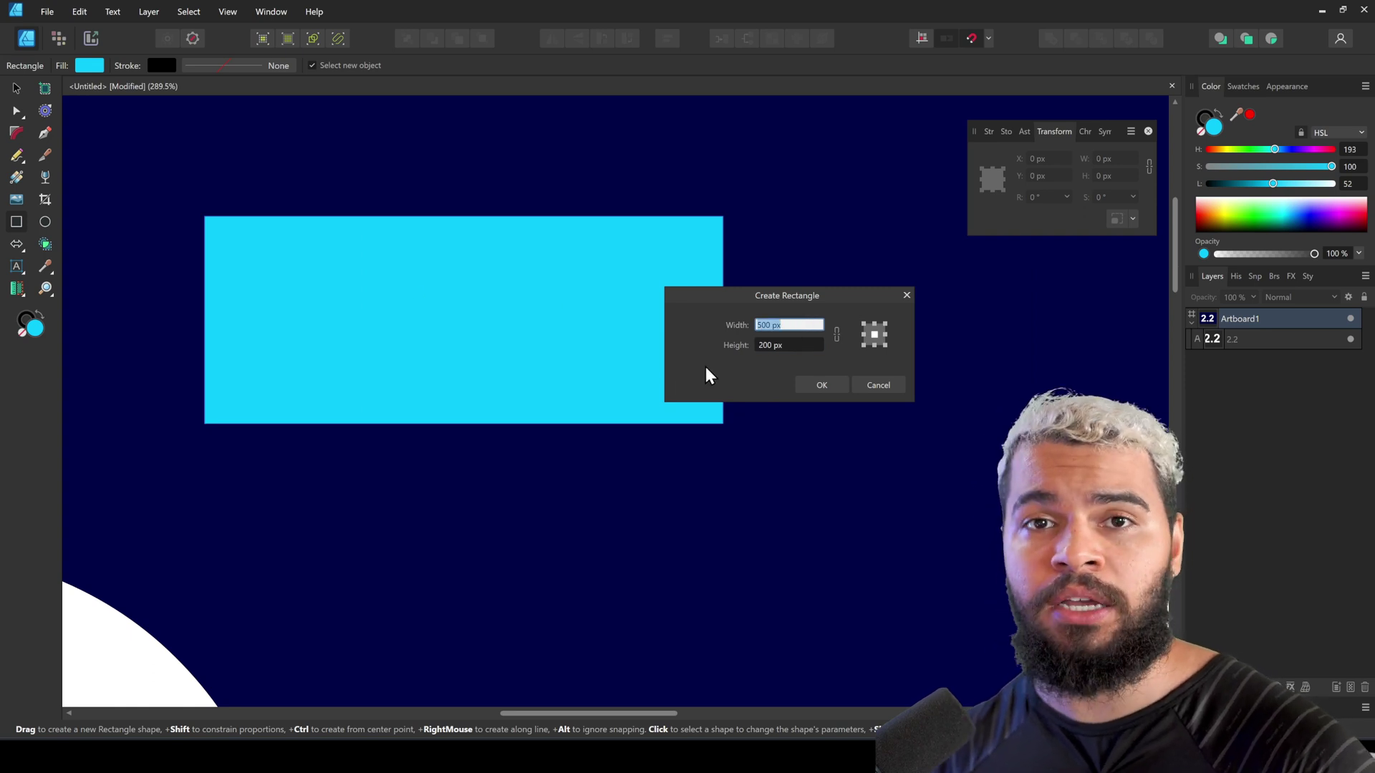
# Step: Create the rectangle, then add 500 × 200 px copies lower down and higher right
pyautogui.click(811, 380)
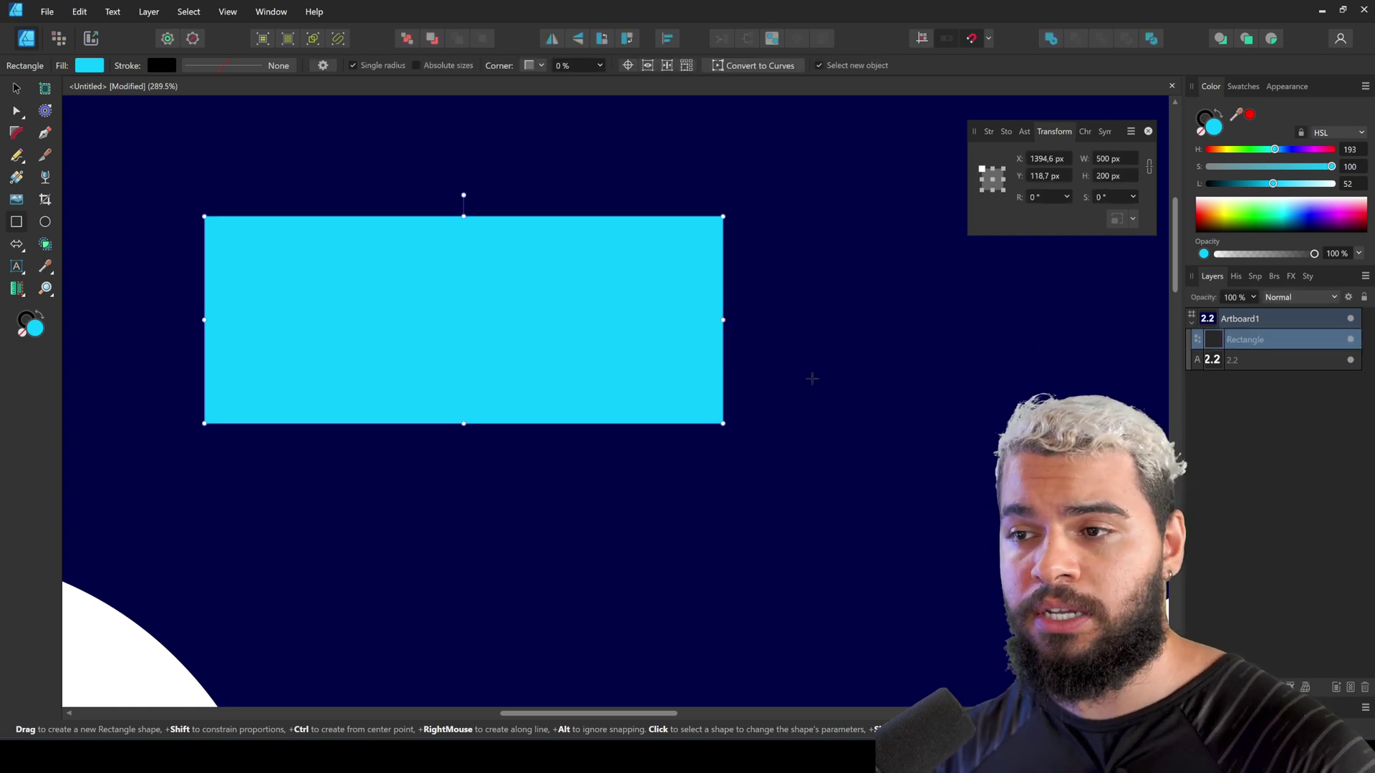
pyautogui.click(445, 472)
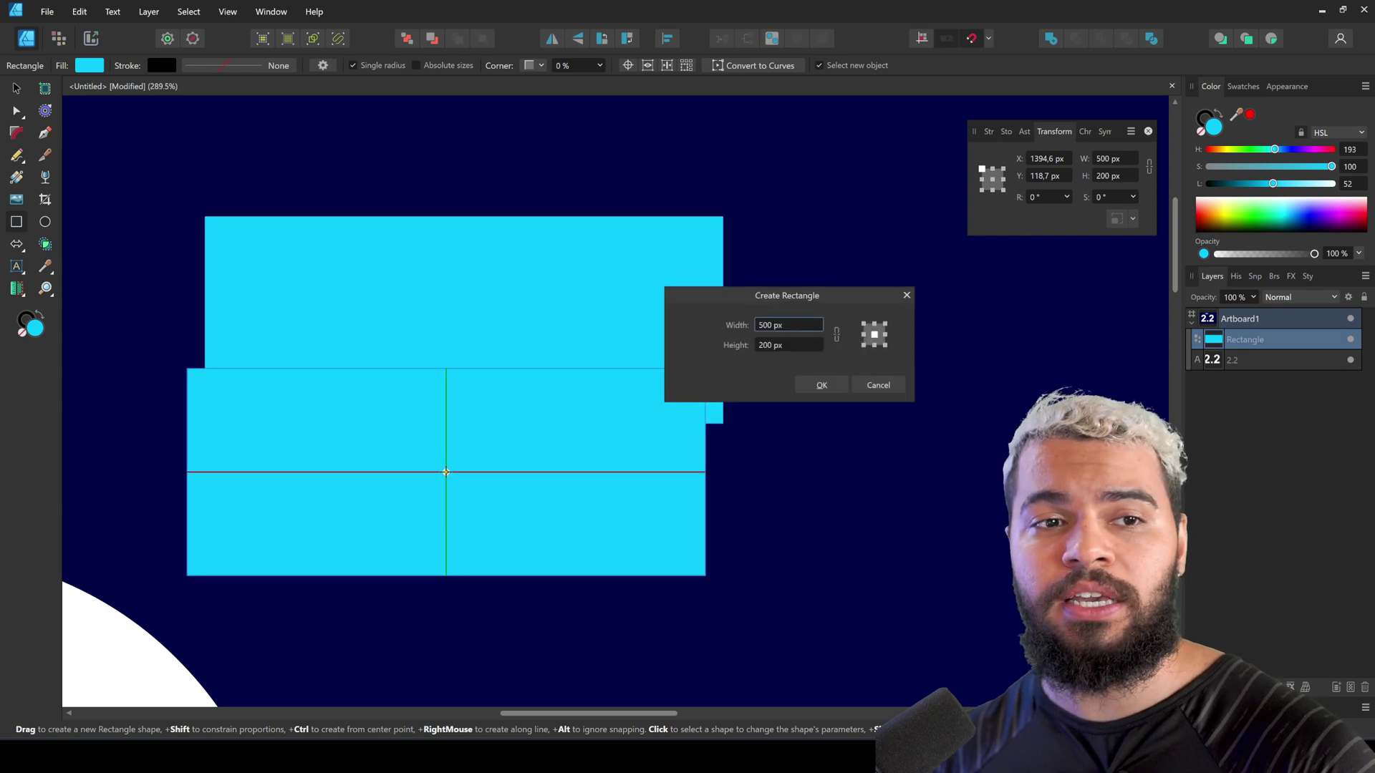
pyautogui.press('Return')
pyautogui.click(784, 224)
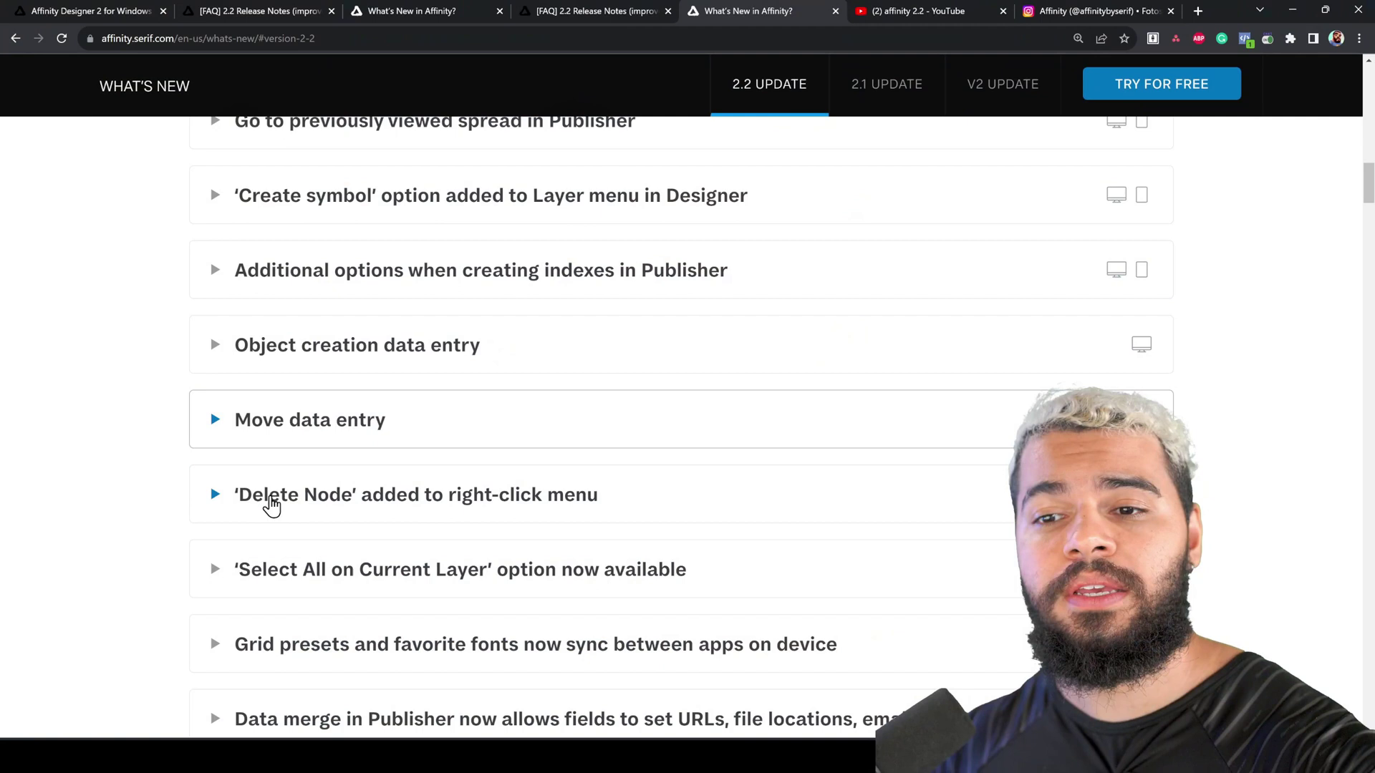
# Step: Expand the 'Move data entry' note on the 2.2 update page in Chrome
pyautogui.click(270, 419)
pyautogui.scroll(-1, 287, 436)
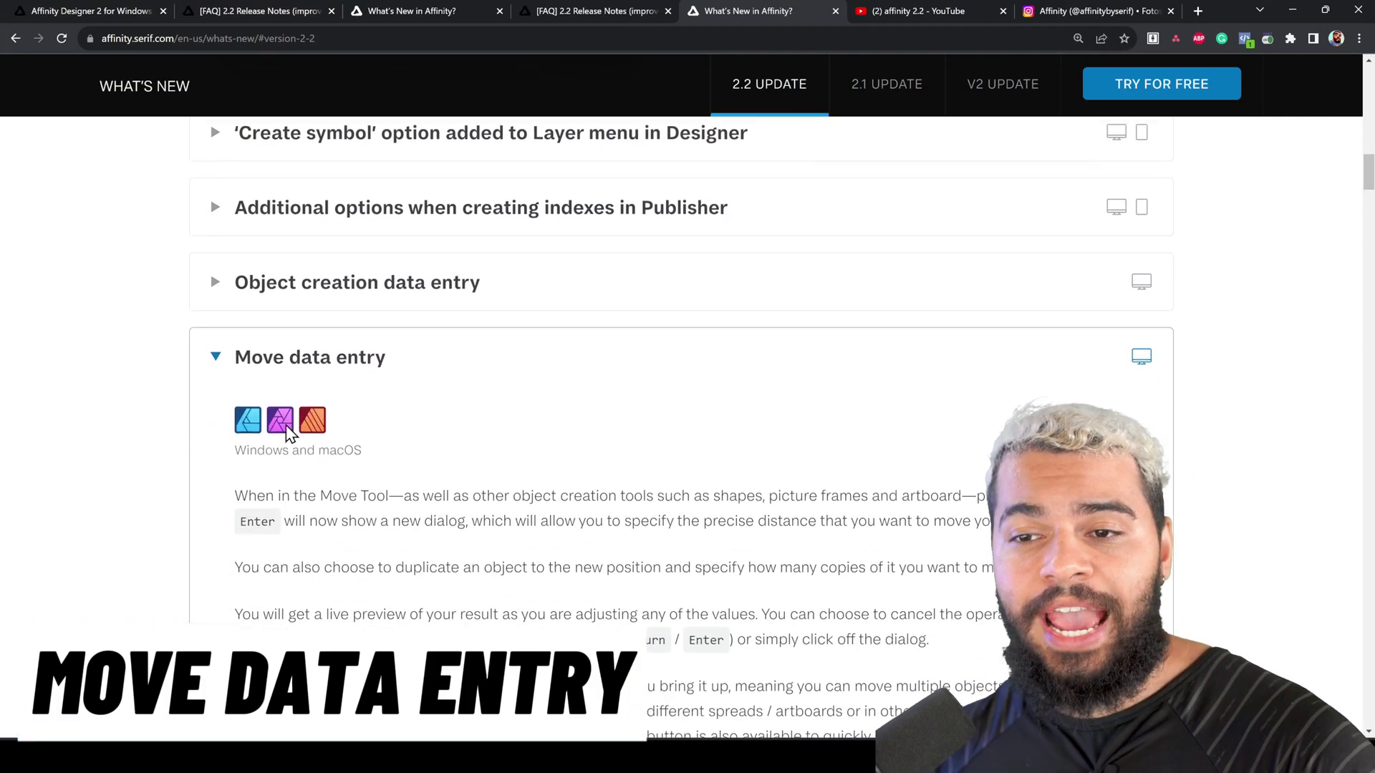
pyautogui.scroll(-2, 322, 351)
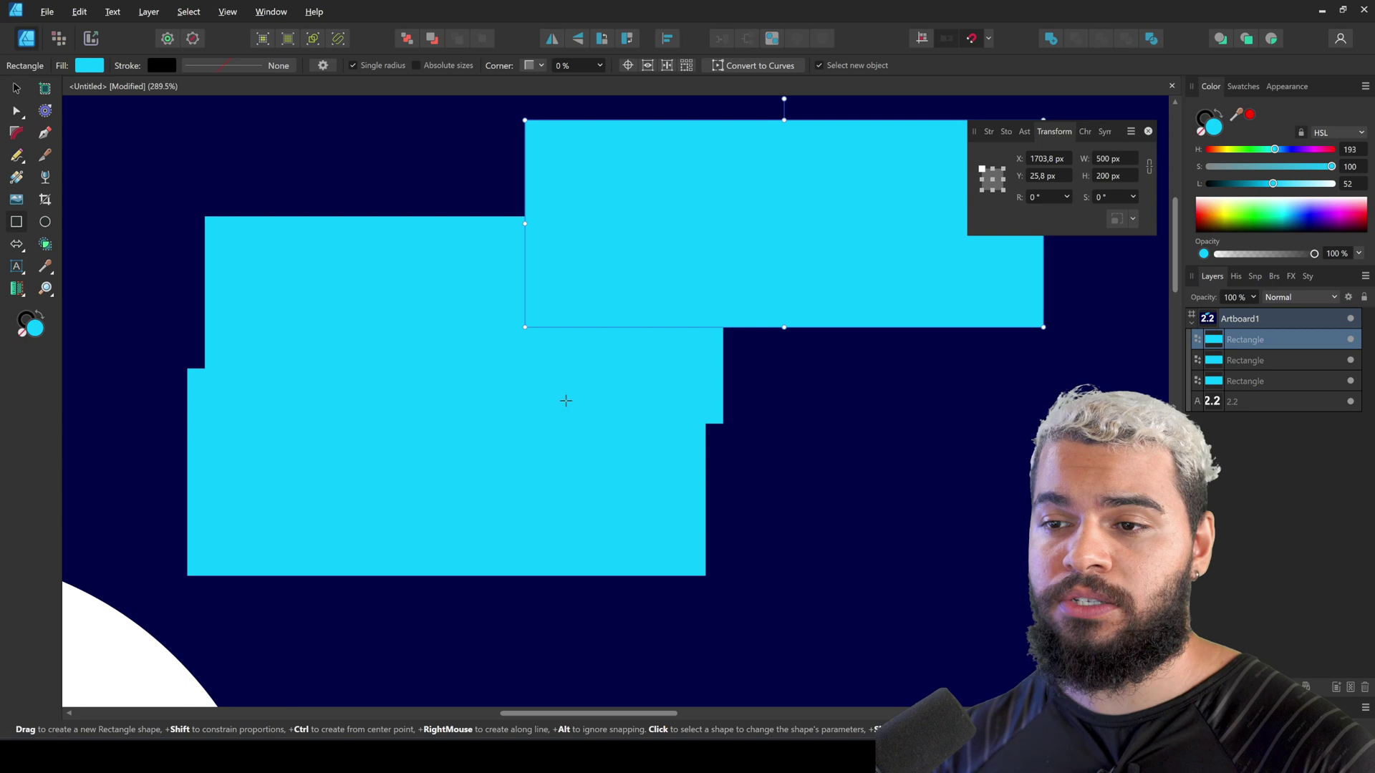
# Step: Replace the wide rectangles with a tall narrow bar and open its Move/Duplicate settings
pyautogui.click(568, 384)
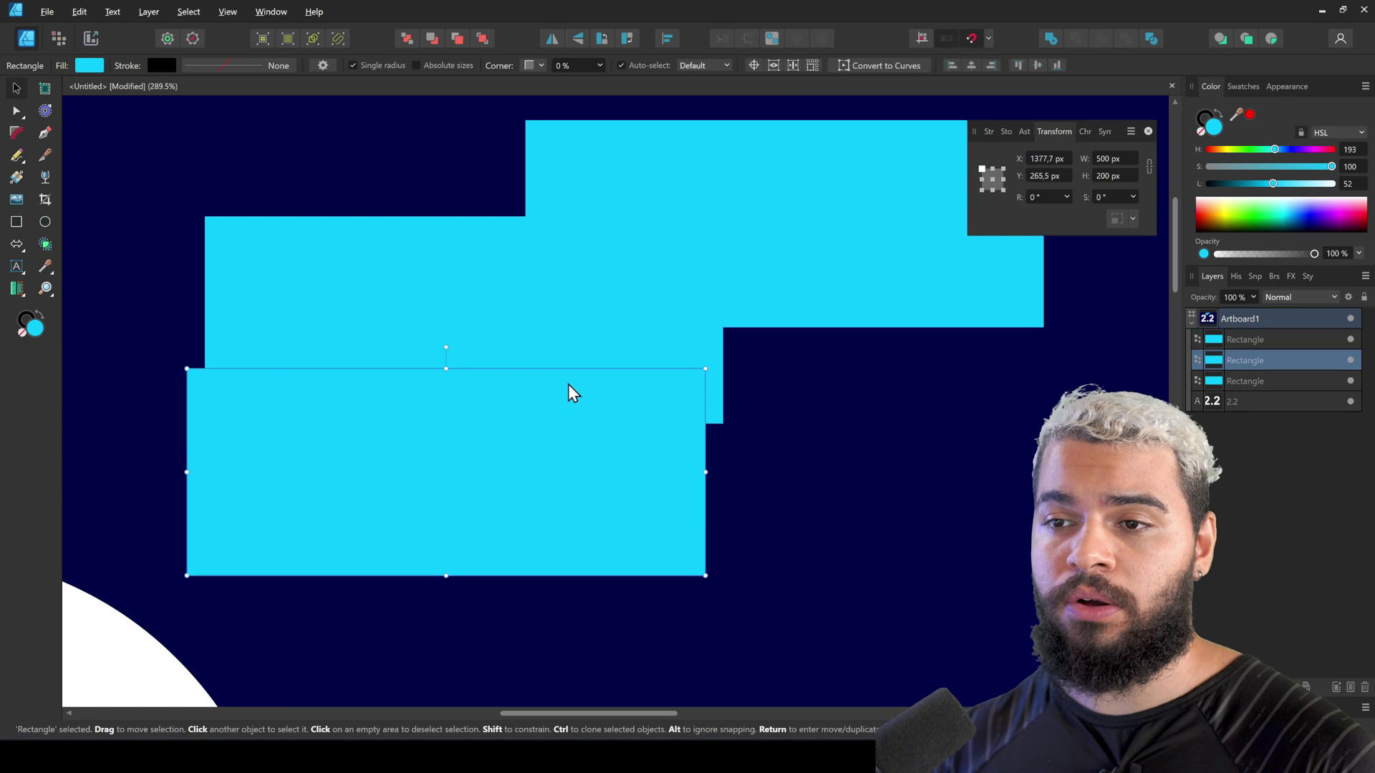
pyautogui.hotkey('ctrl', 'z')
pyautogui.hotkey('ctrl', 'z')
pyautogui.hotkey('ctrl', 'z')
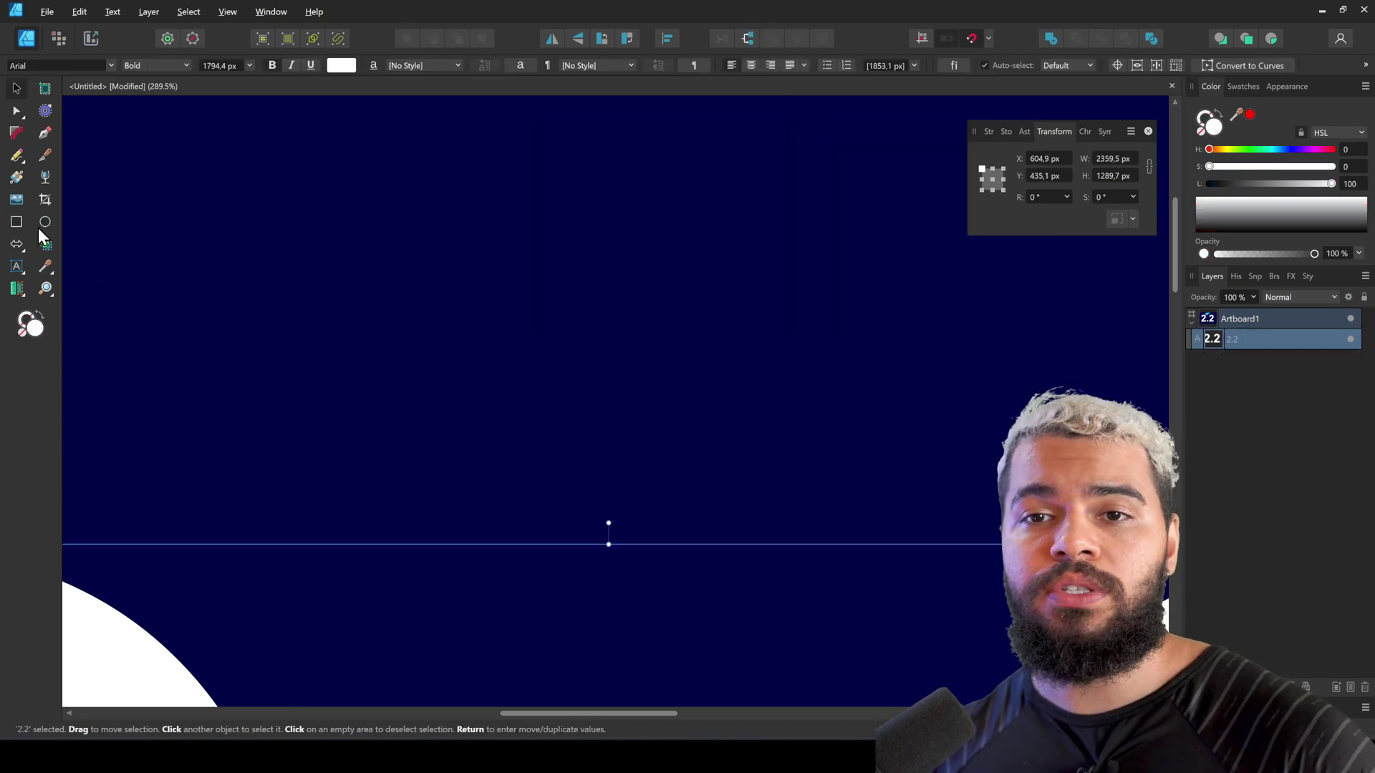
pyautogui.press('m')
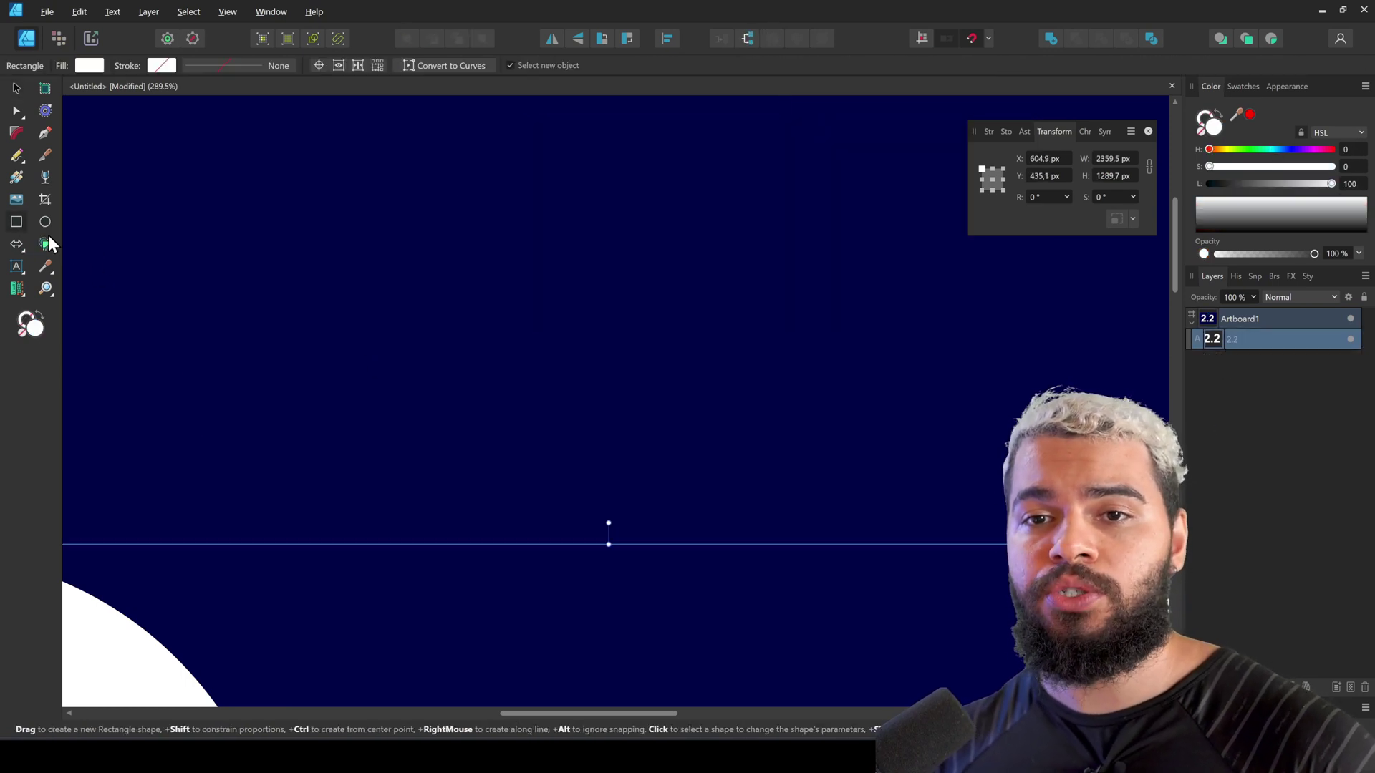
pyautogui.moveTo(411, 179); pyautogui.dragTo(528, 521)
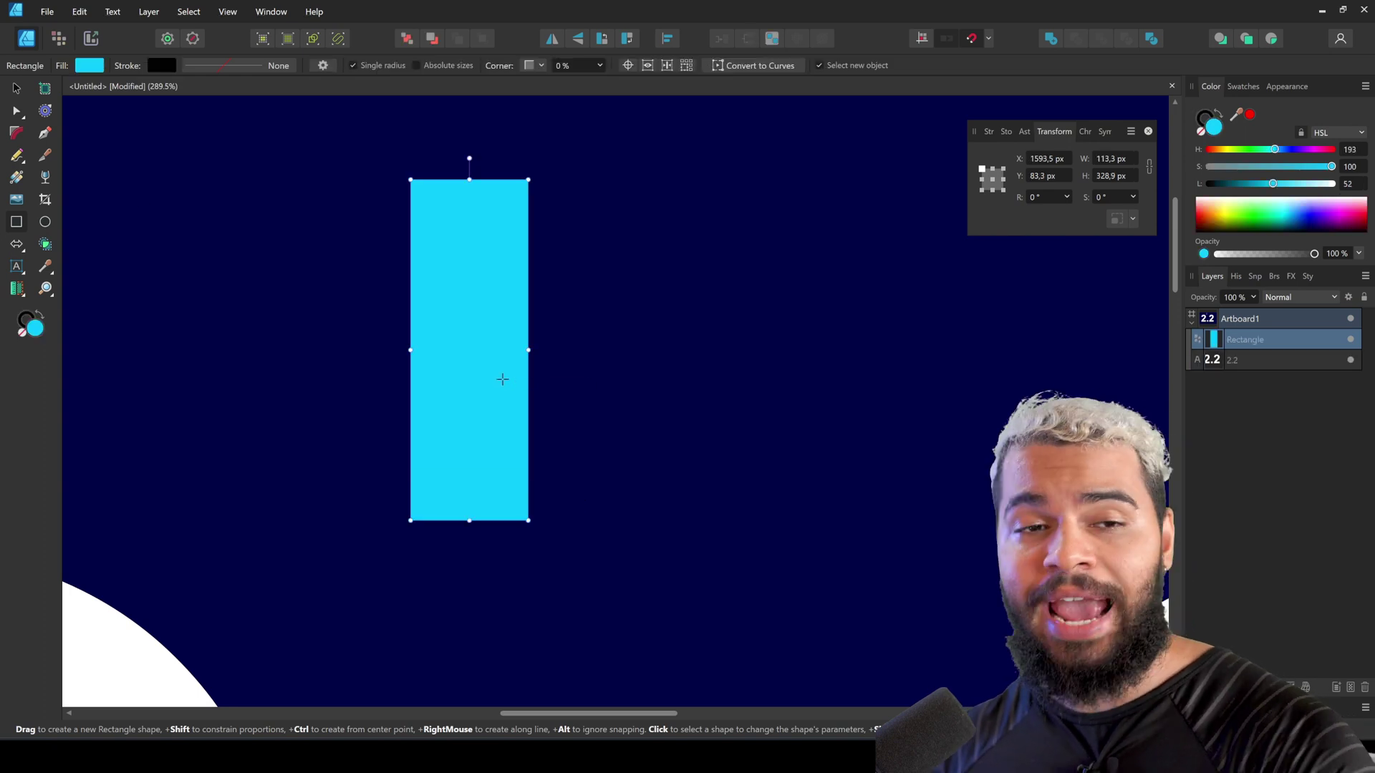
pyautogui.hotkey('ctrl', 'k')
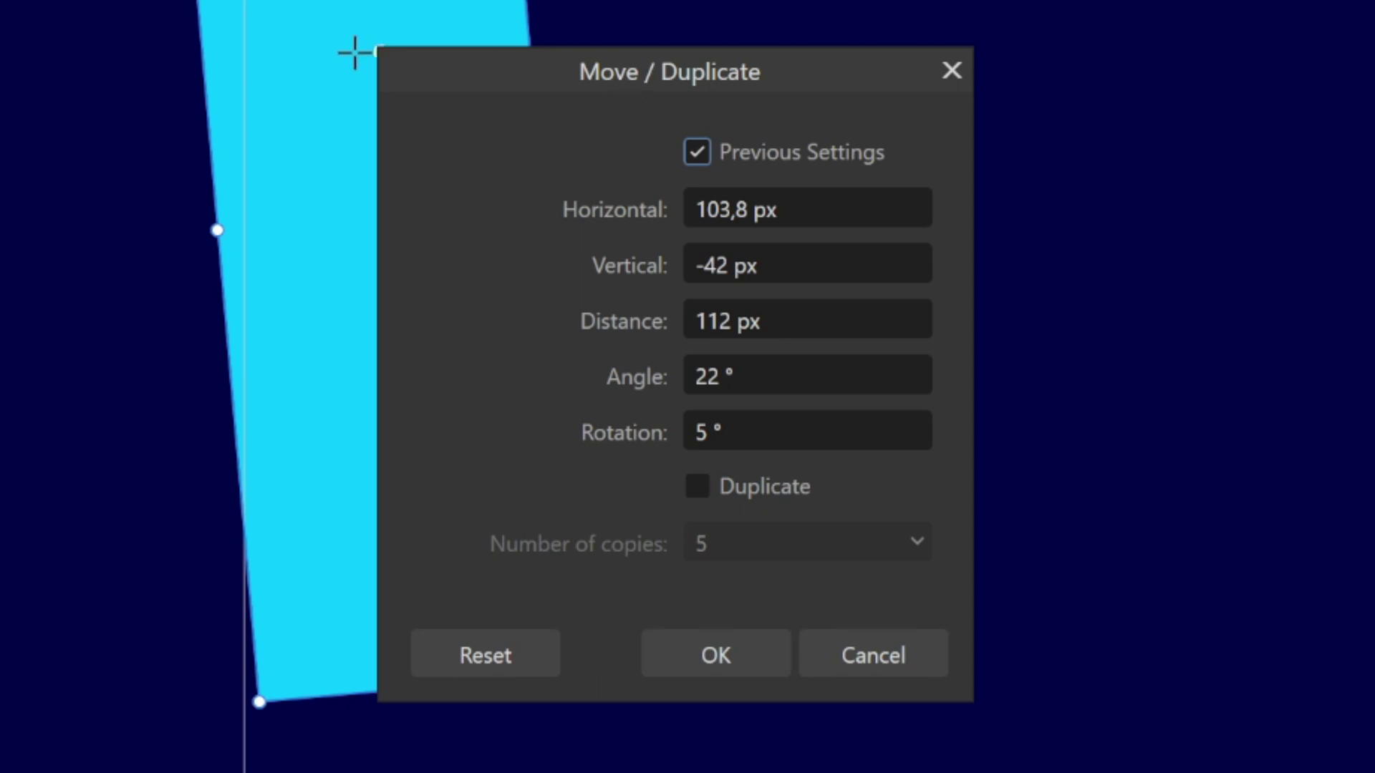
# Step: Turn on Duplicate, move the dialog off the shapes, and reduce copies to 30
pyautogui.click(697, 486)
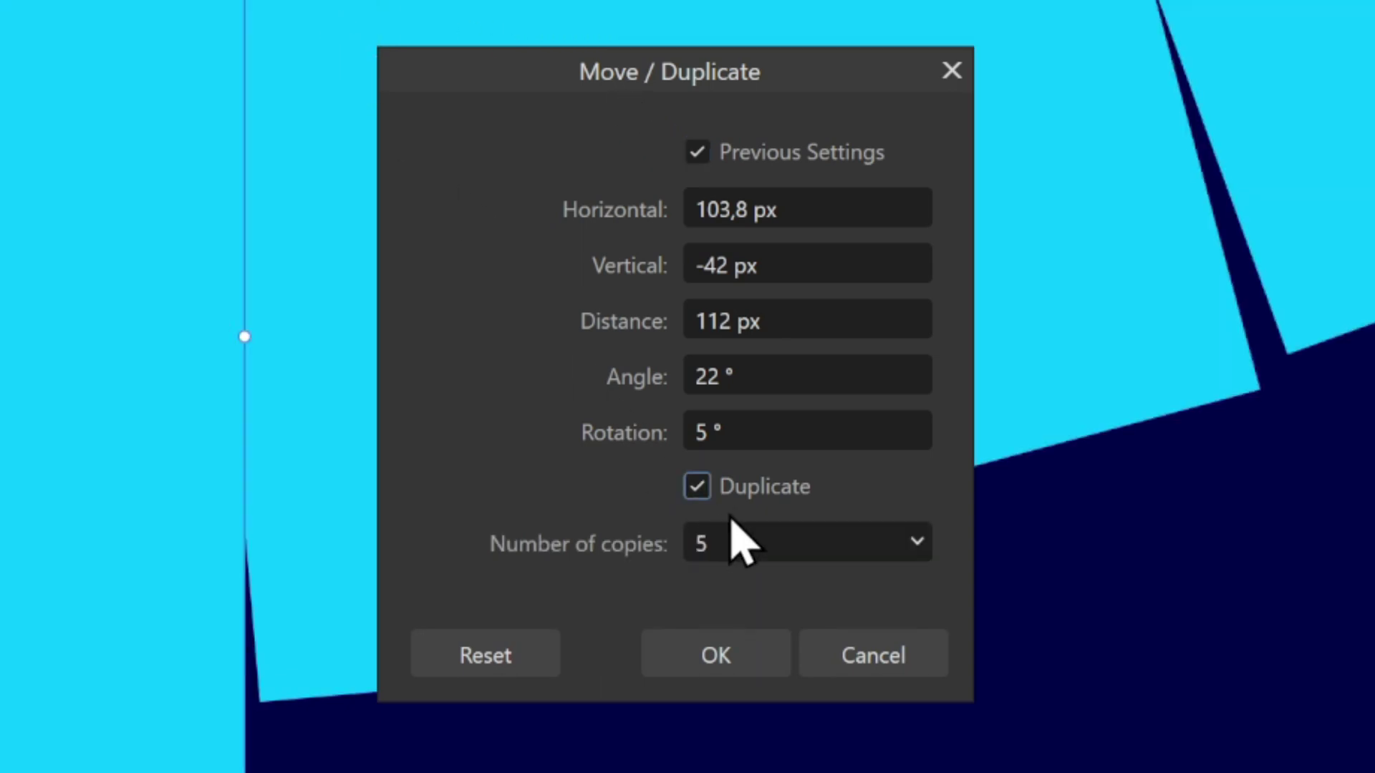
pyautogui.moveTo(673, 82); pyautogui.dragTo(1212, 398)
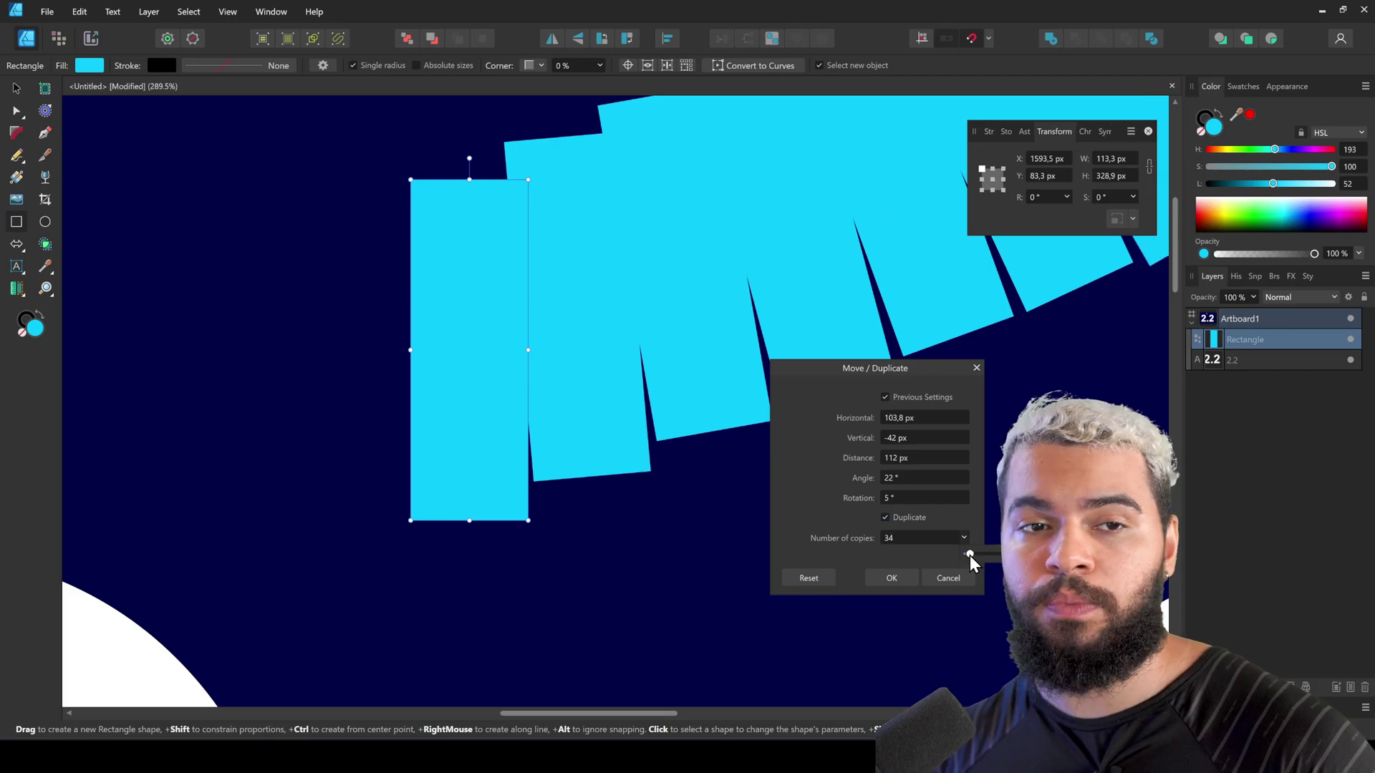
pyautogui.moveTo(970, 556); pyautogui.dragTo(916, 487)
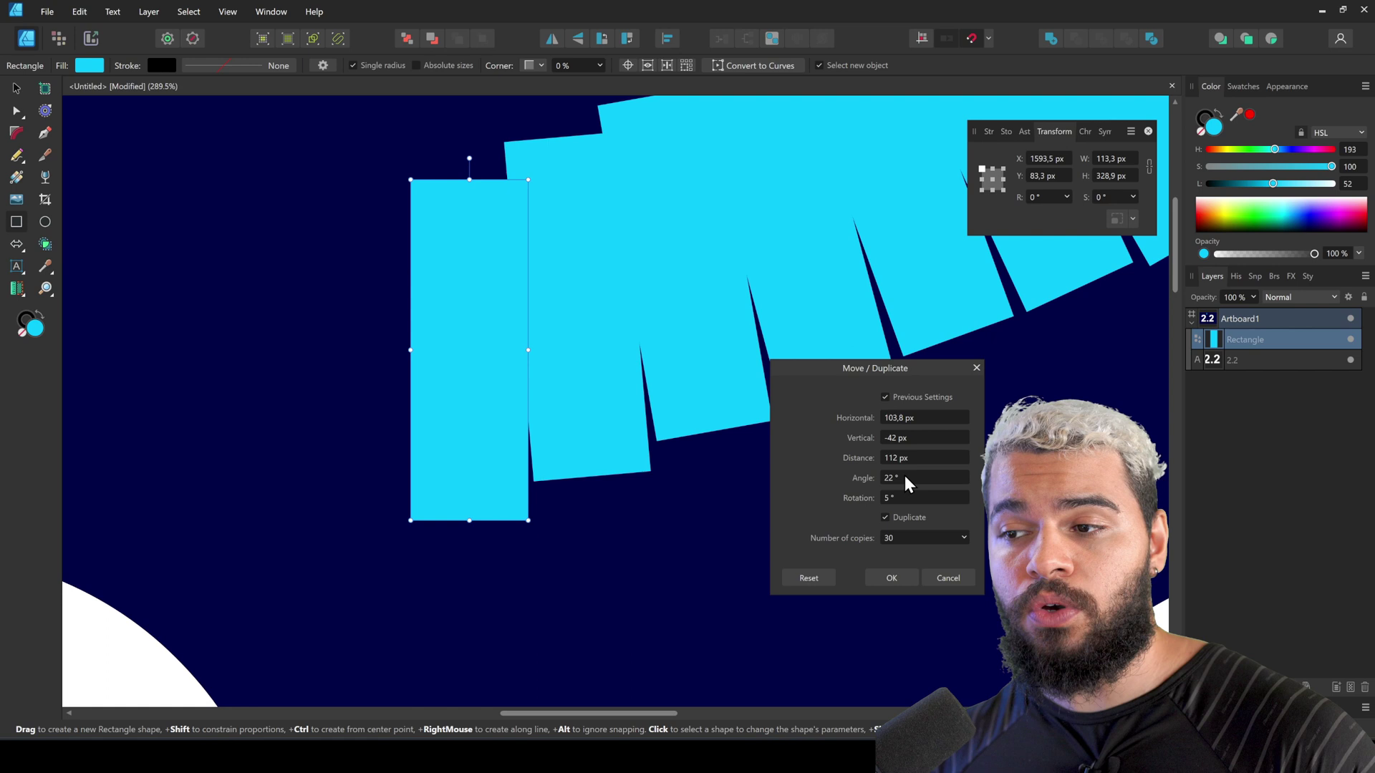
# Step: Reshape the fan to 13 copies at 26.8°, 11.1 px spacing and 2° rotation
pyautogui.scroll(-14, 905, 477)
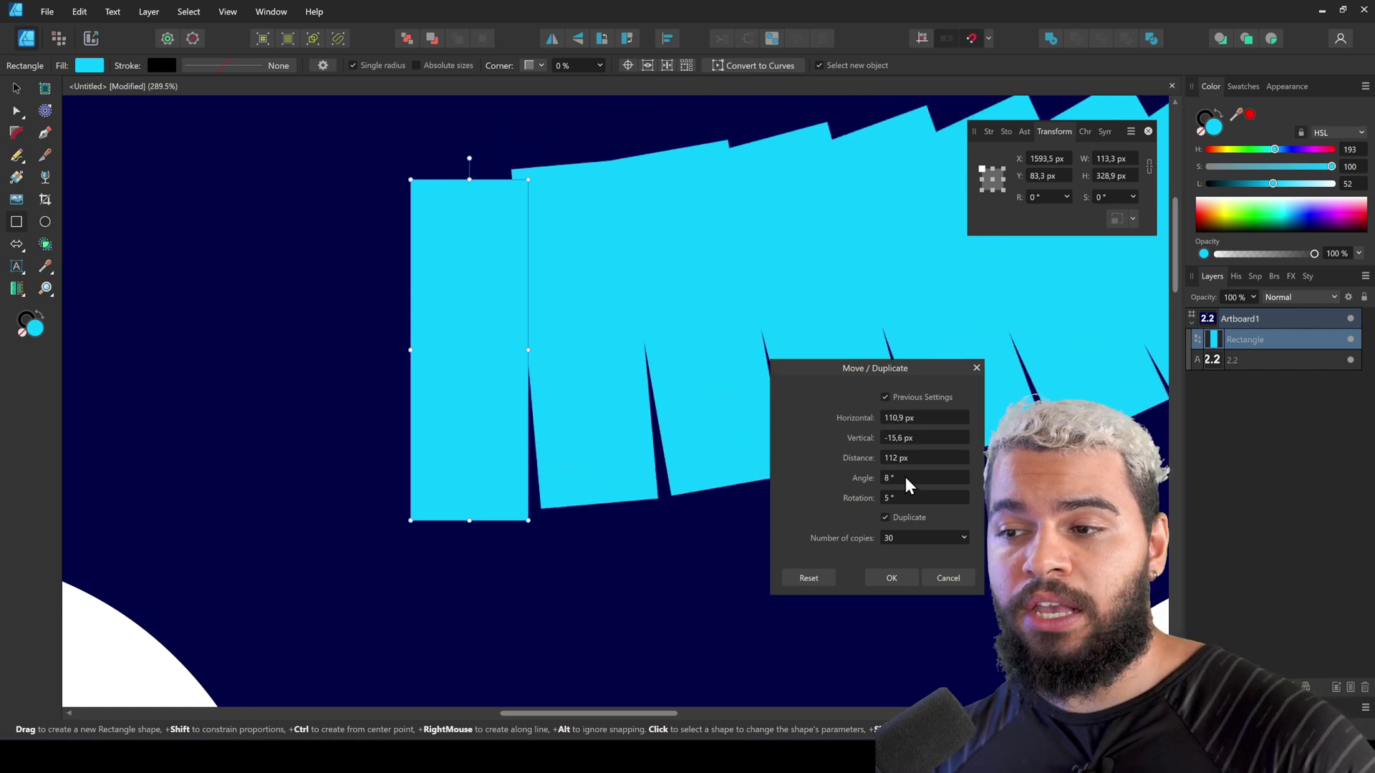
pyautogui.scroll(-20, 905, 477)
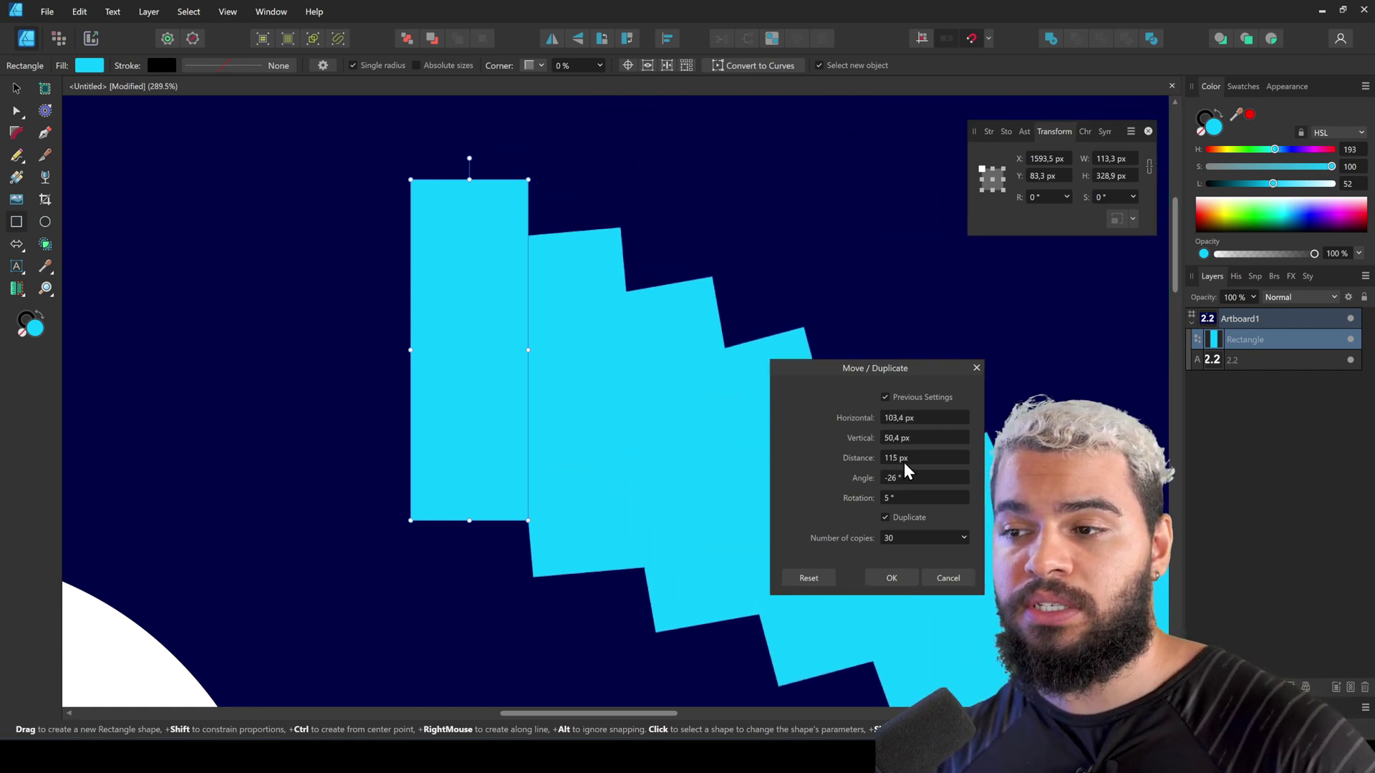
pyautogui.scroll(-20, 903, 462)
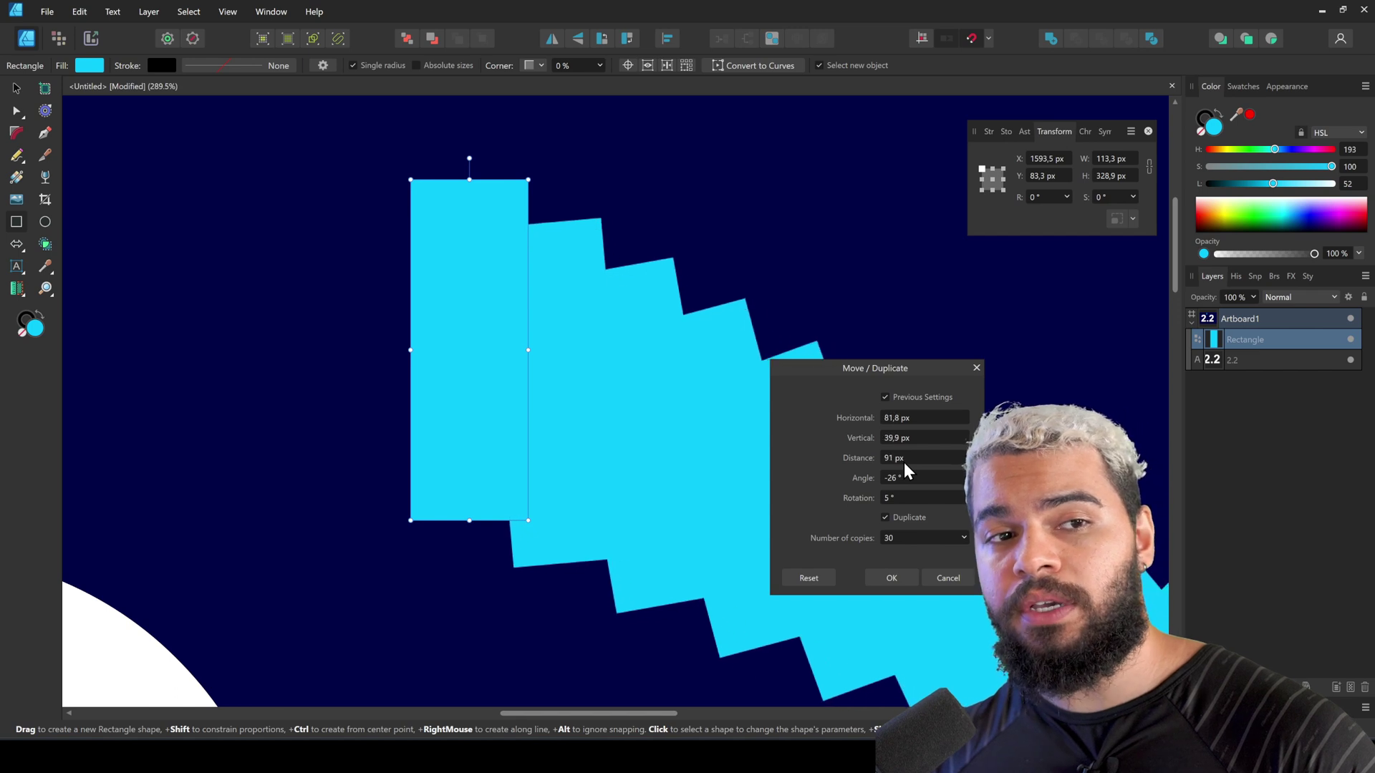
pyautogui.scroll(-20, 904, 462)
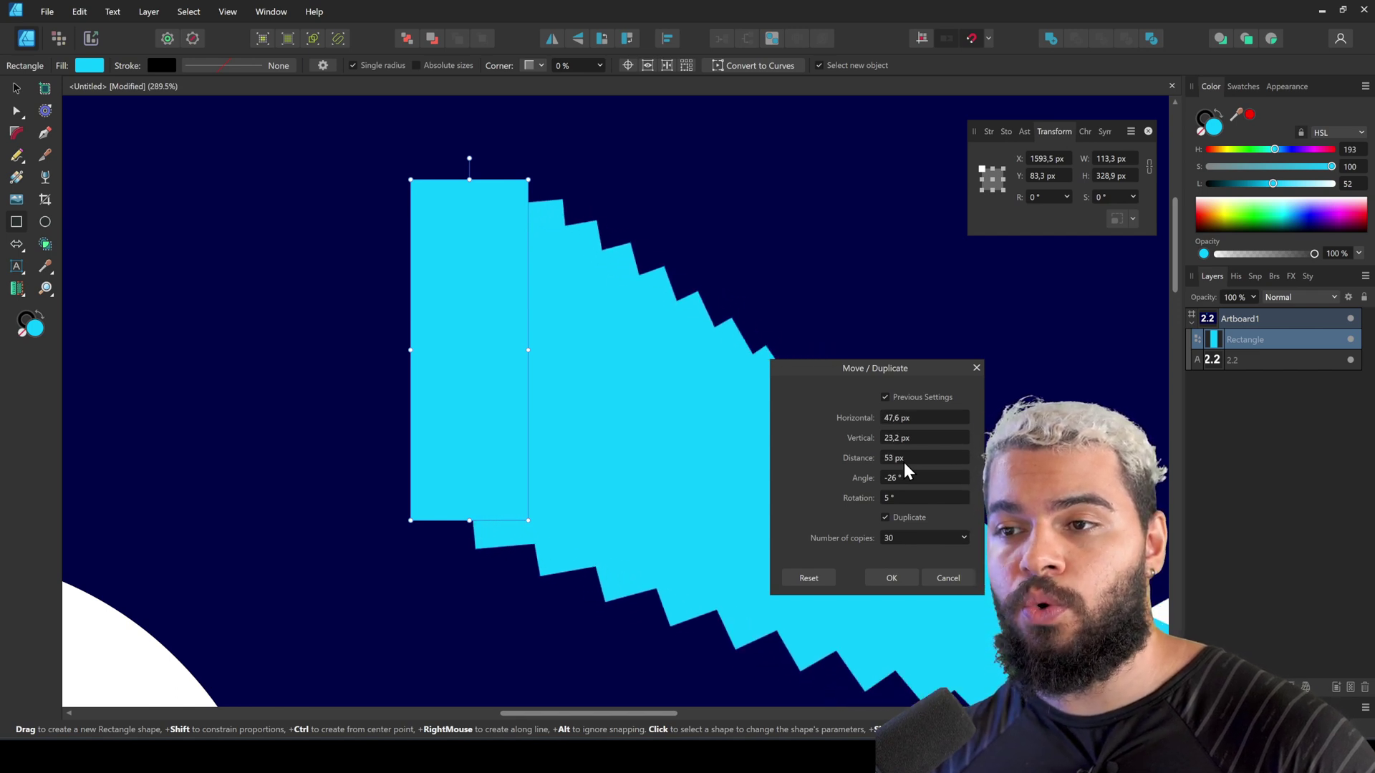
pyautogui.scroll(-20, 903, 462)
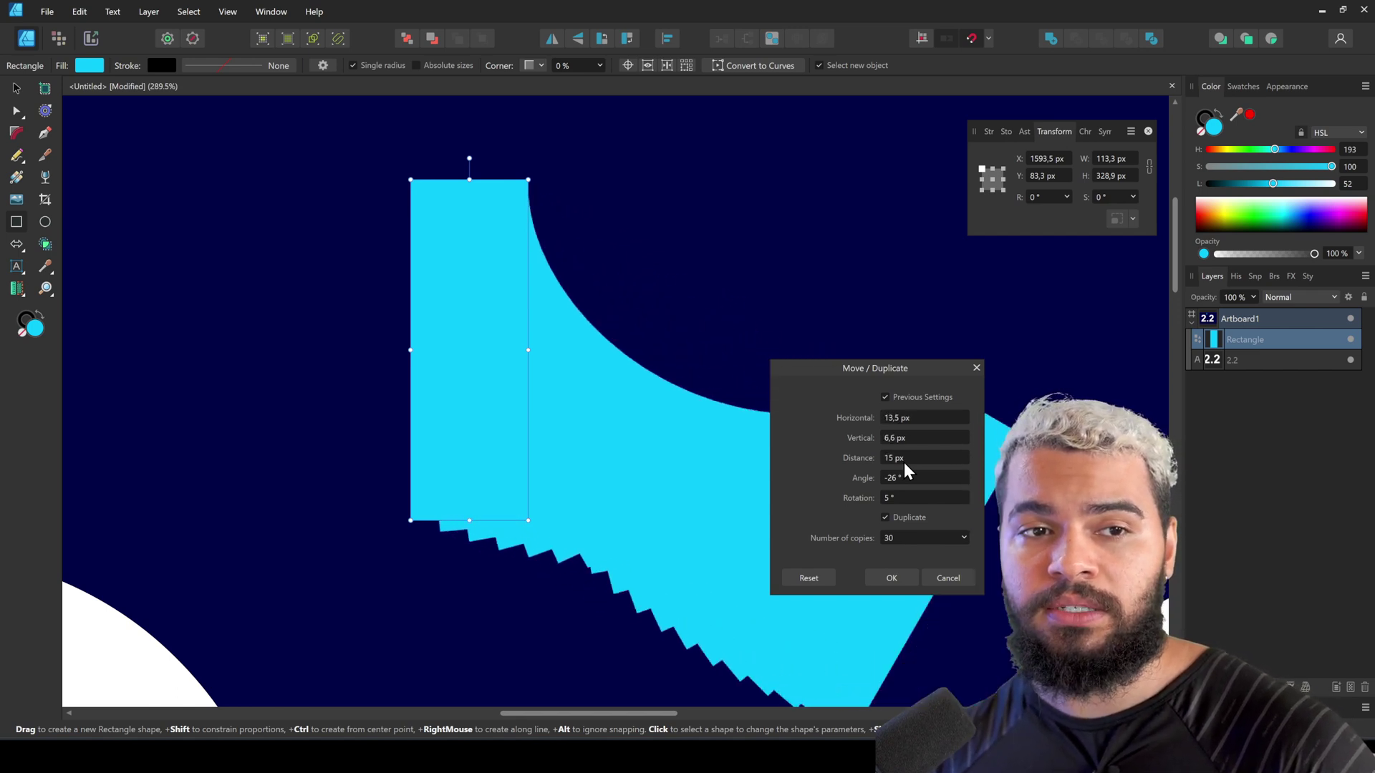
pyautogui.scroll(-15, 904, 462)
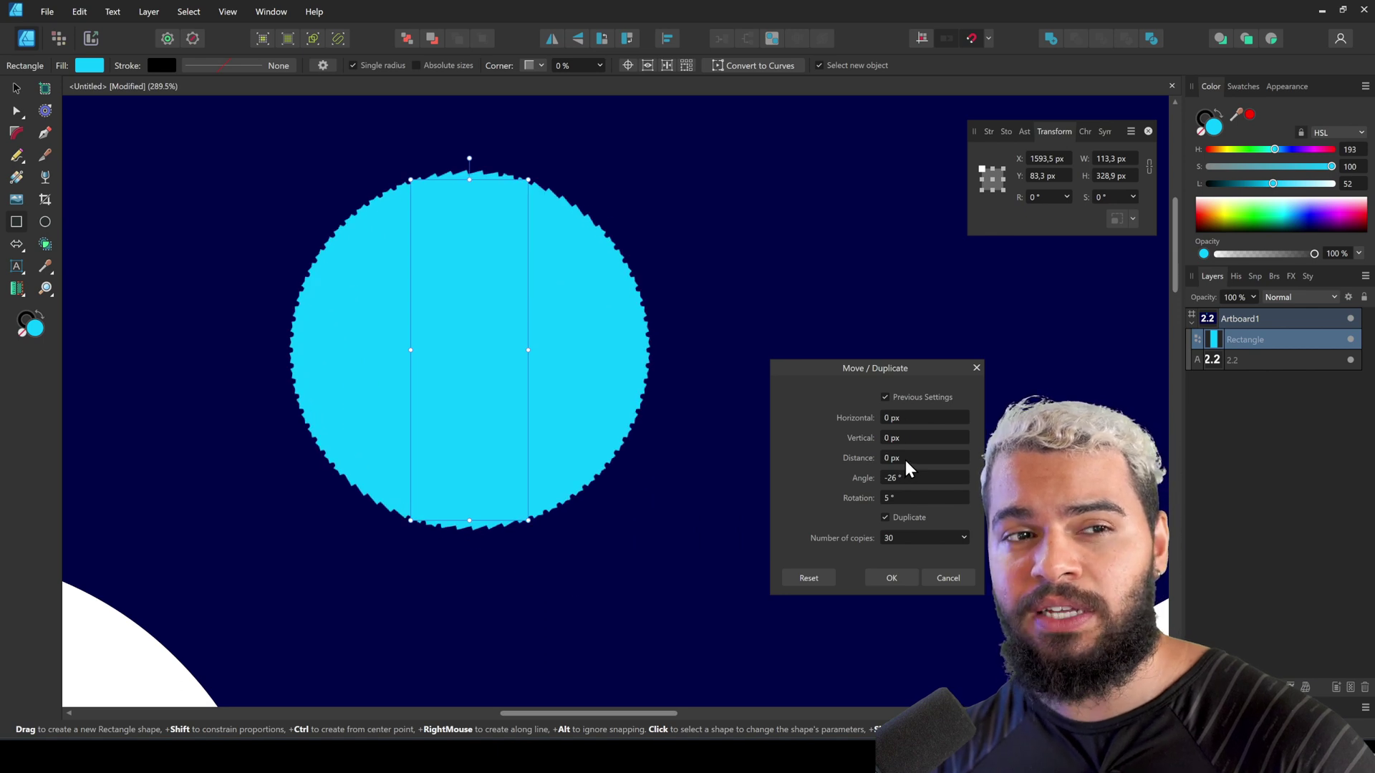
pyautogui.scroll(8, 905, 459)
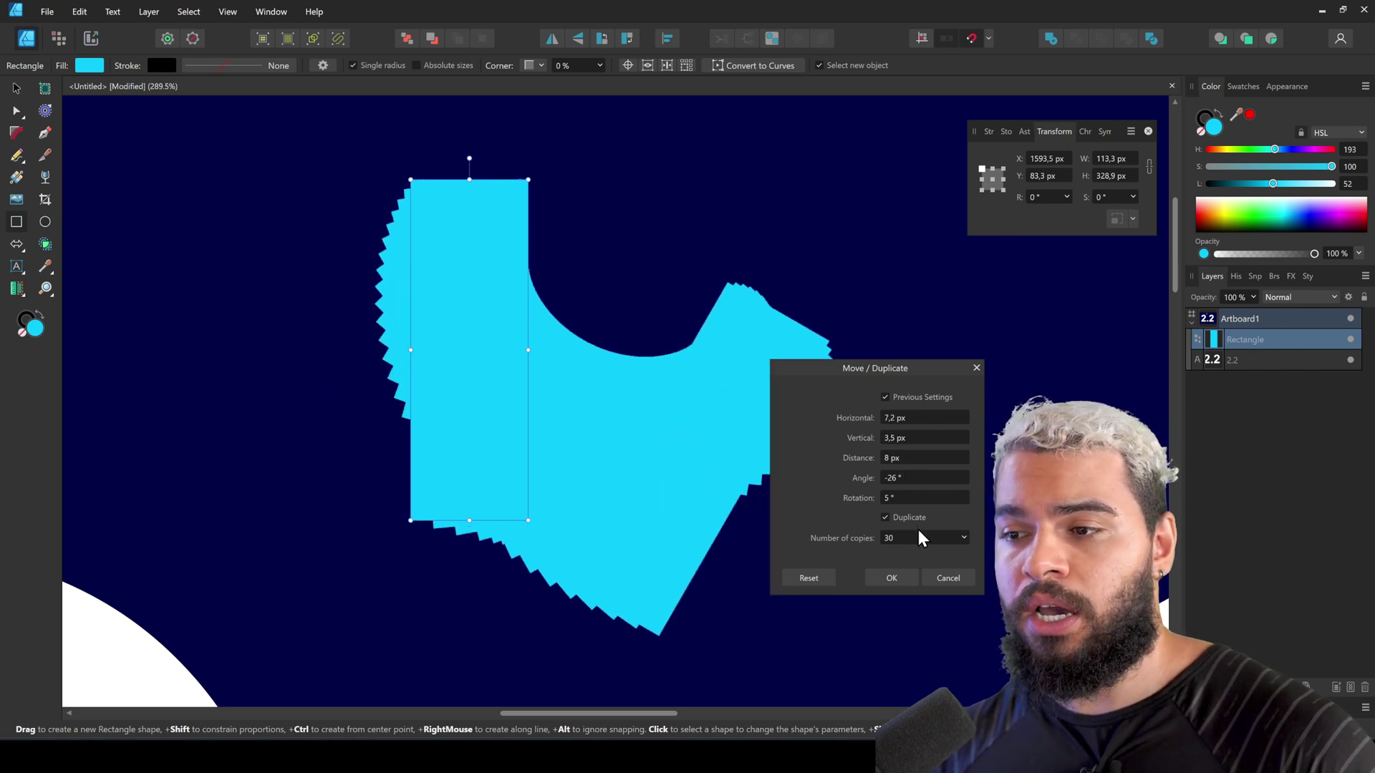
pyautogui.scroll(7, 912, 491)
pyautogui.scroll(-10, 912, 491)
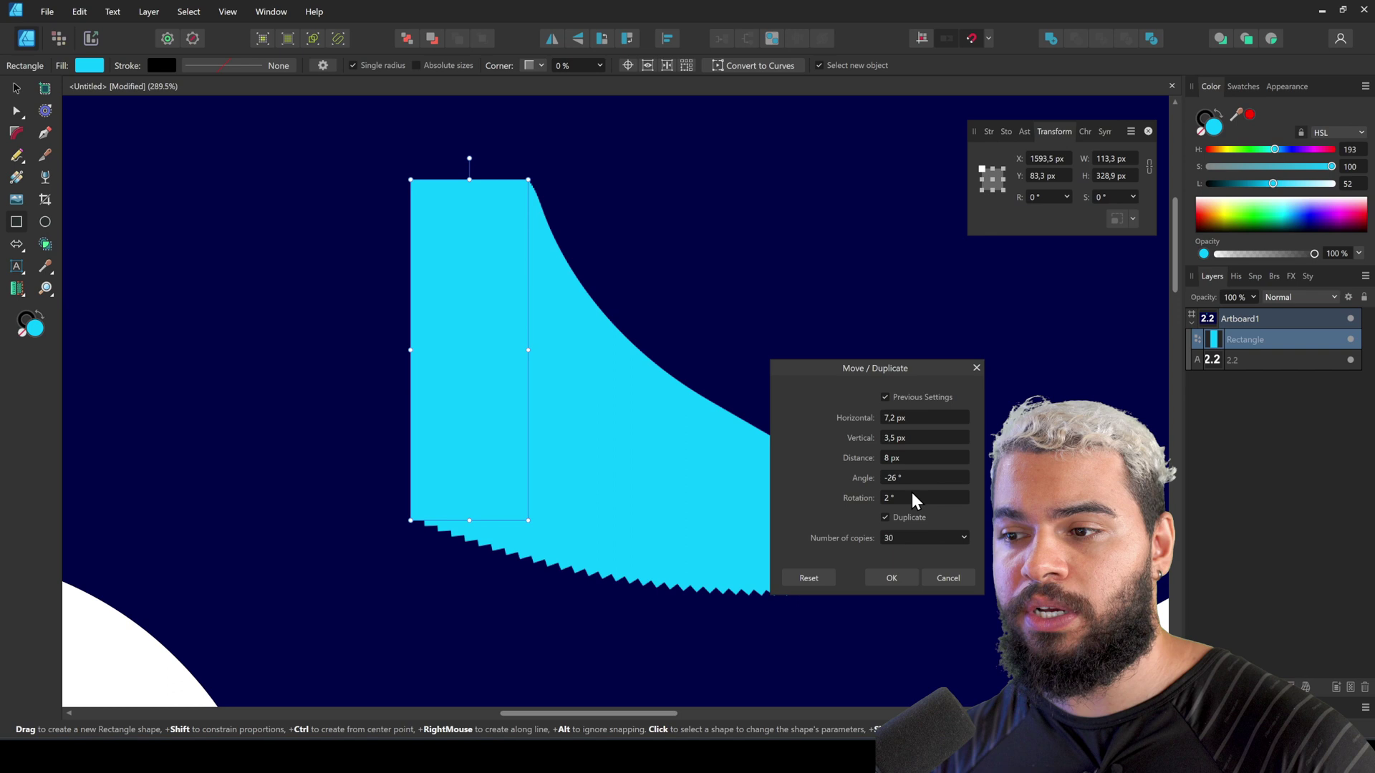
pyautogui.scroll(-17, 919, 543)
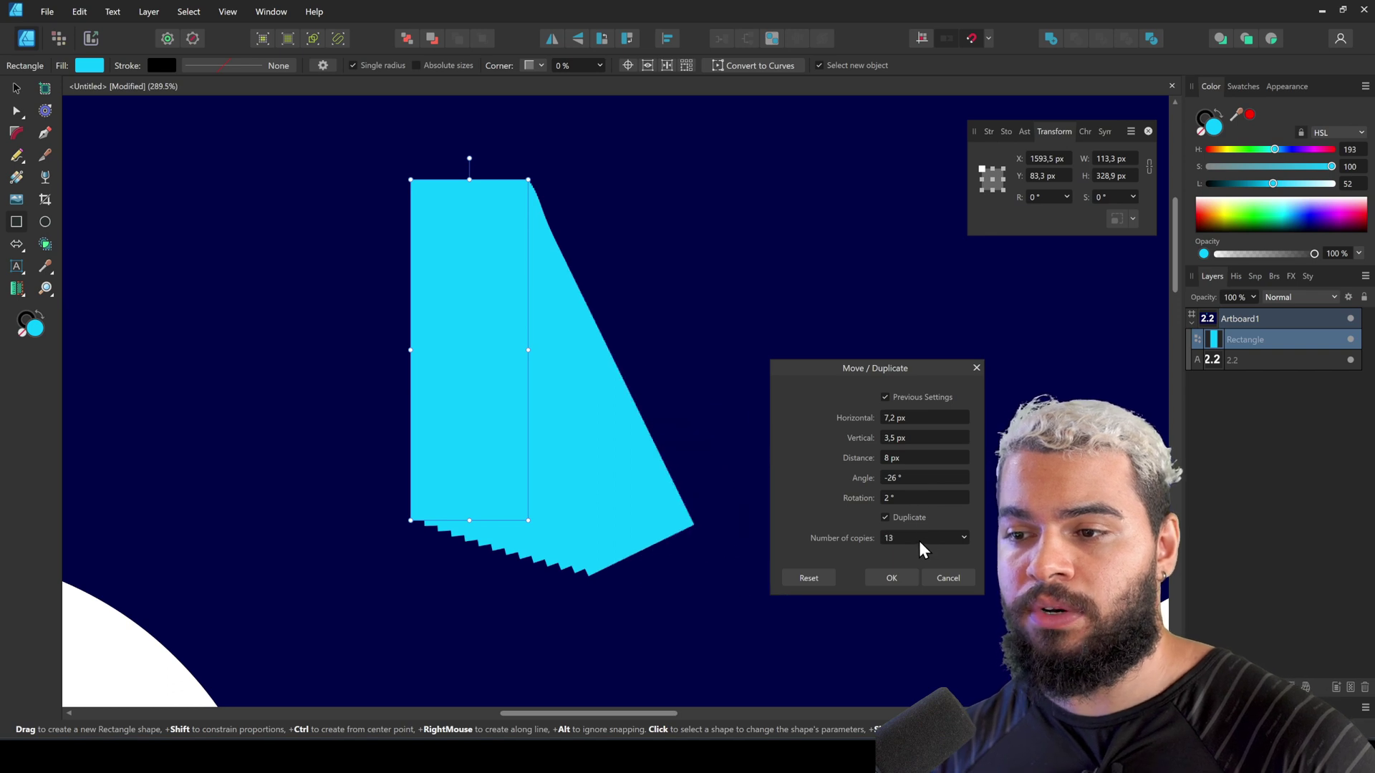
pyautogui.scroll(3, 913, 456)
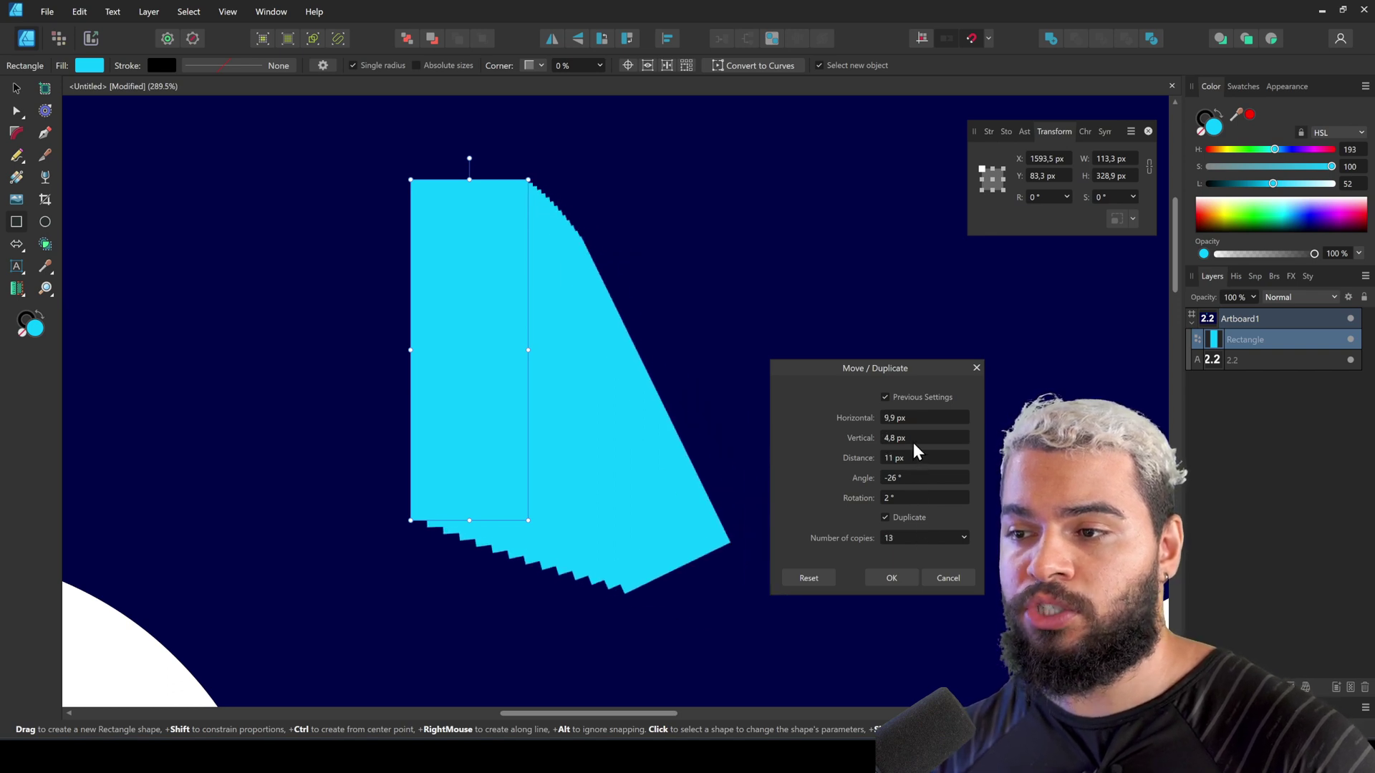
pyautogui.scroll(-10, 912, 442)
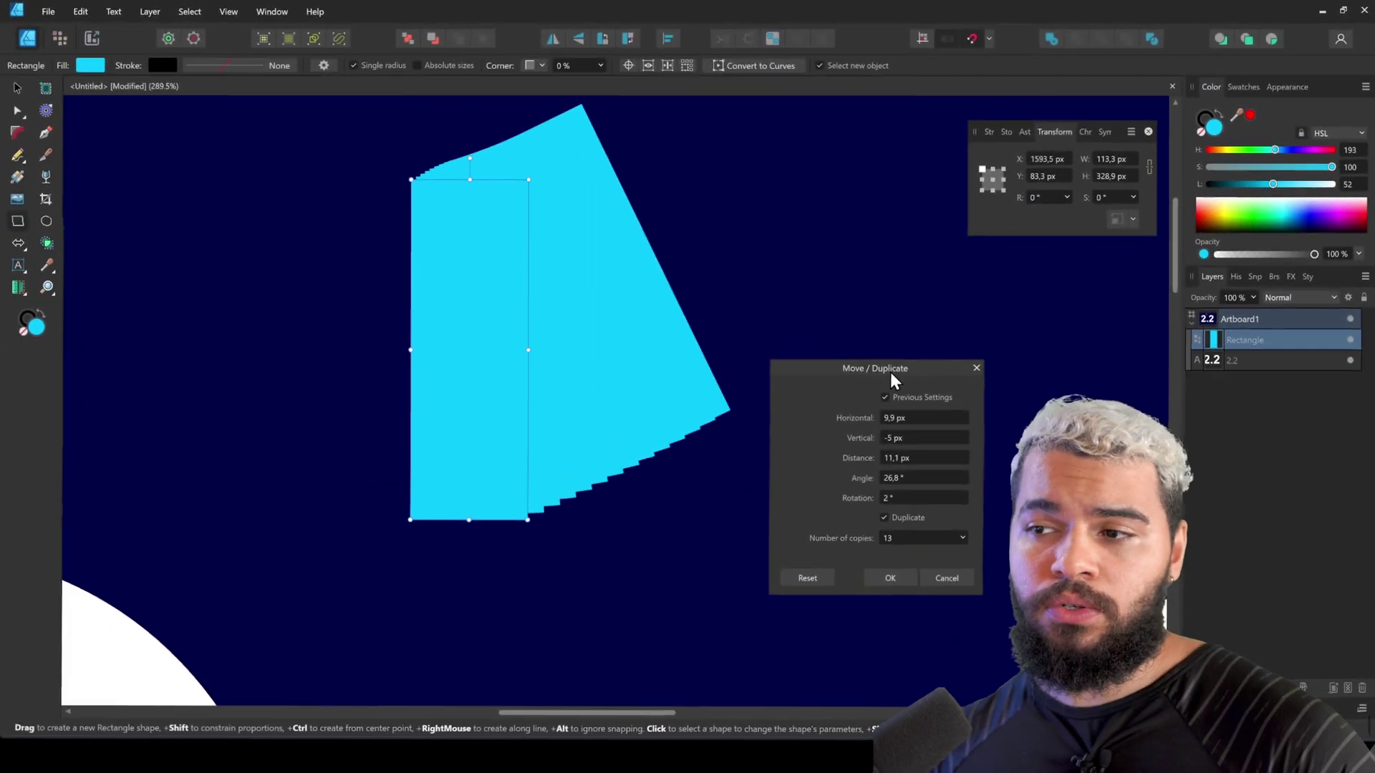
# Step: Restore the earlier move settings, enable Duplicate, and keep five rotated rectangle copies
pyautogui.click(899, 398)
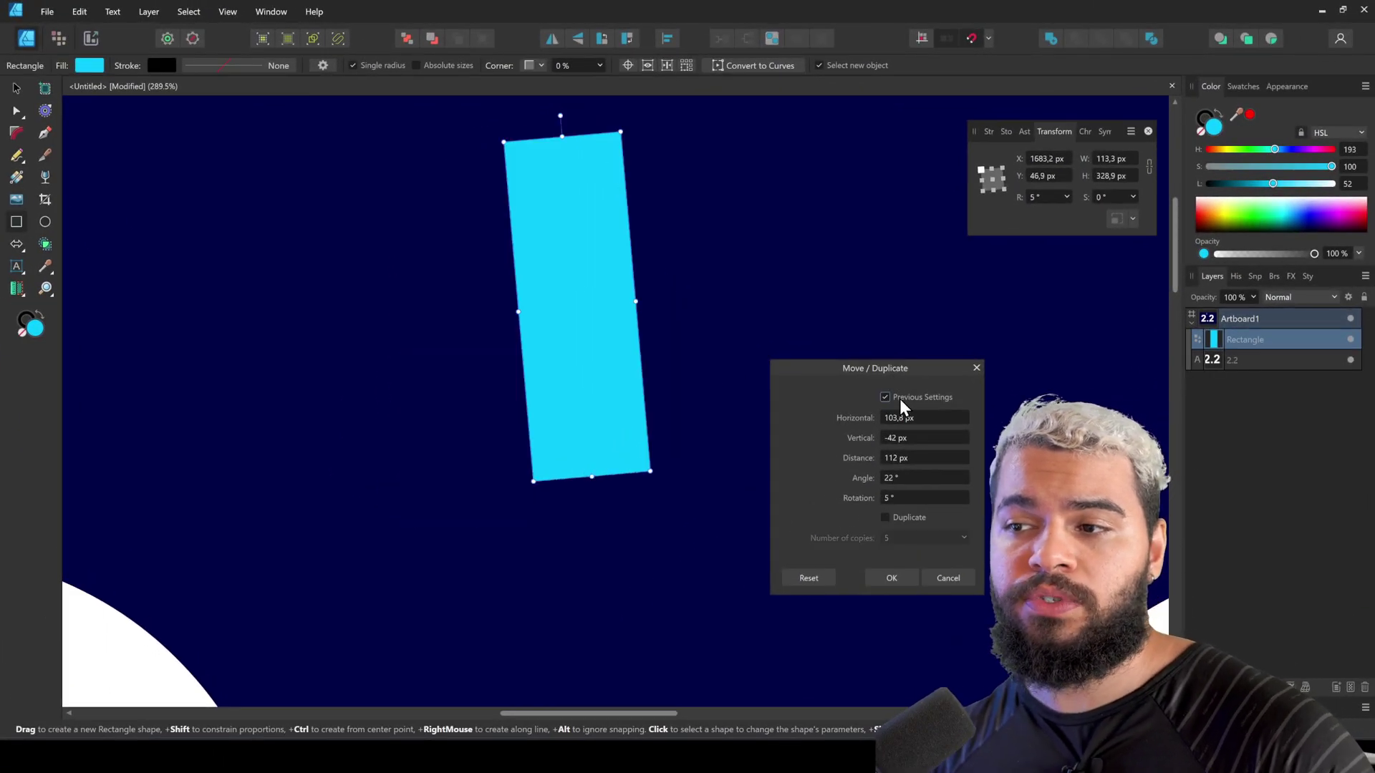
pyautogui.scroll(8, 915, 435)
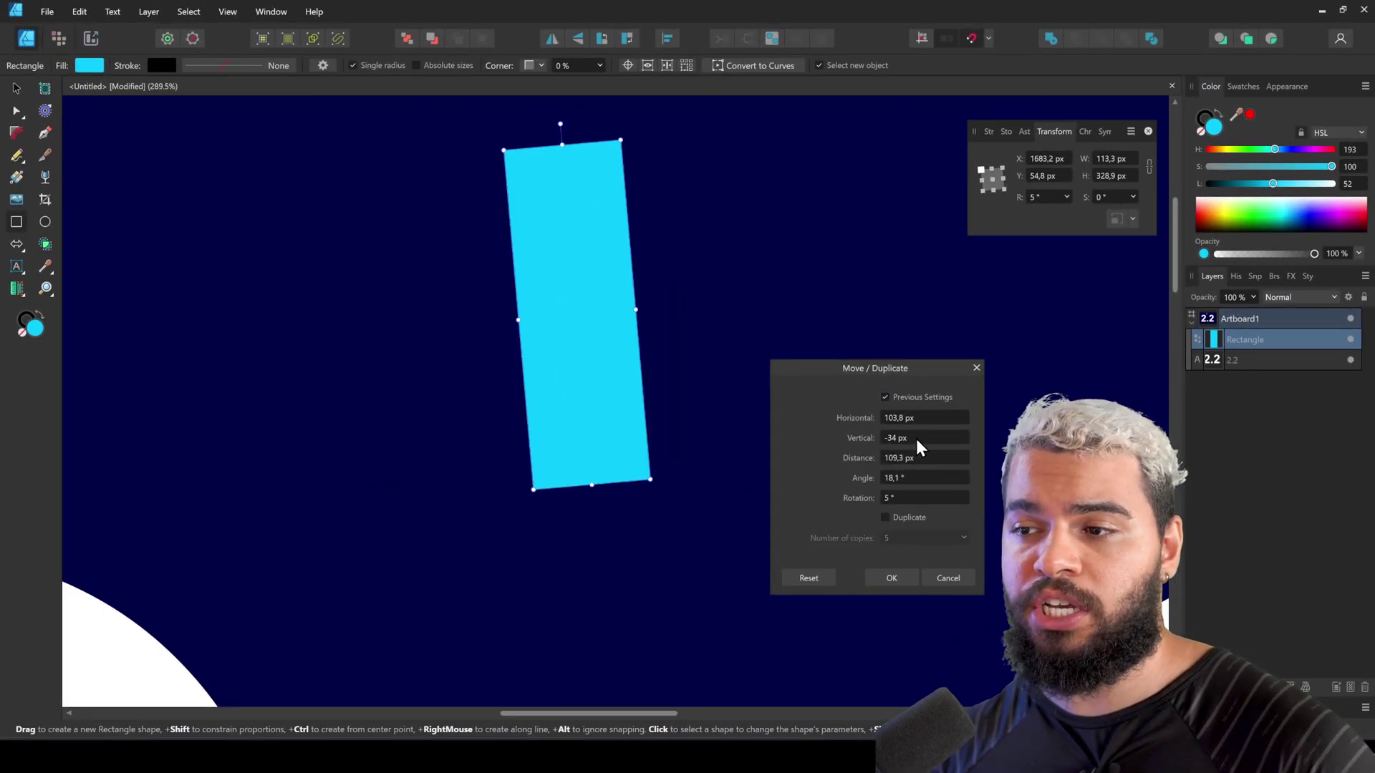
pyautogui.scroll(6, 915, 436)
pyautogui.click(914, 511)
pyautogui.click(913, 577)
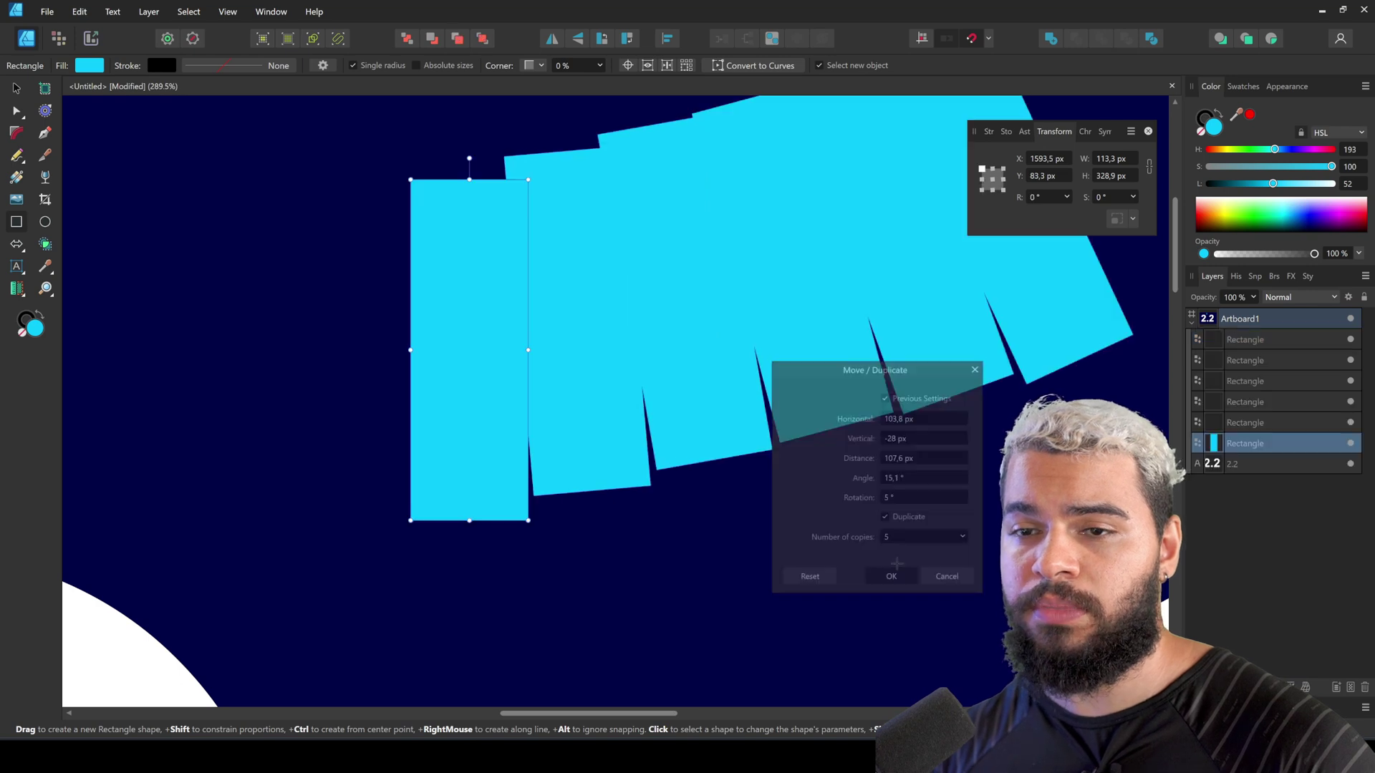
# Step: Draw a cyan double-headed arrow near the top of the artboard
pyautogui.click(16, 244)
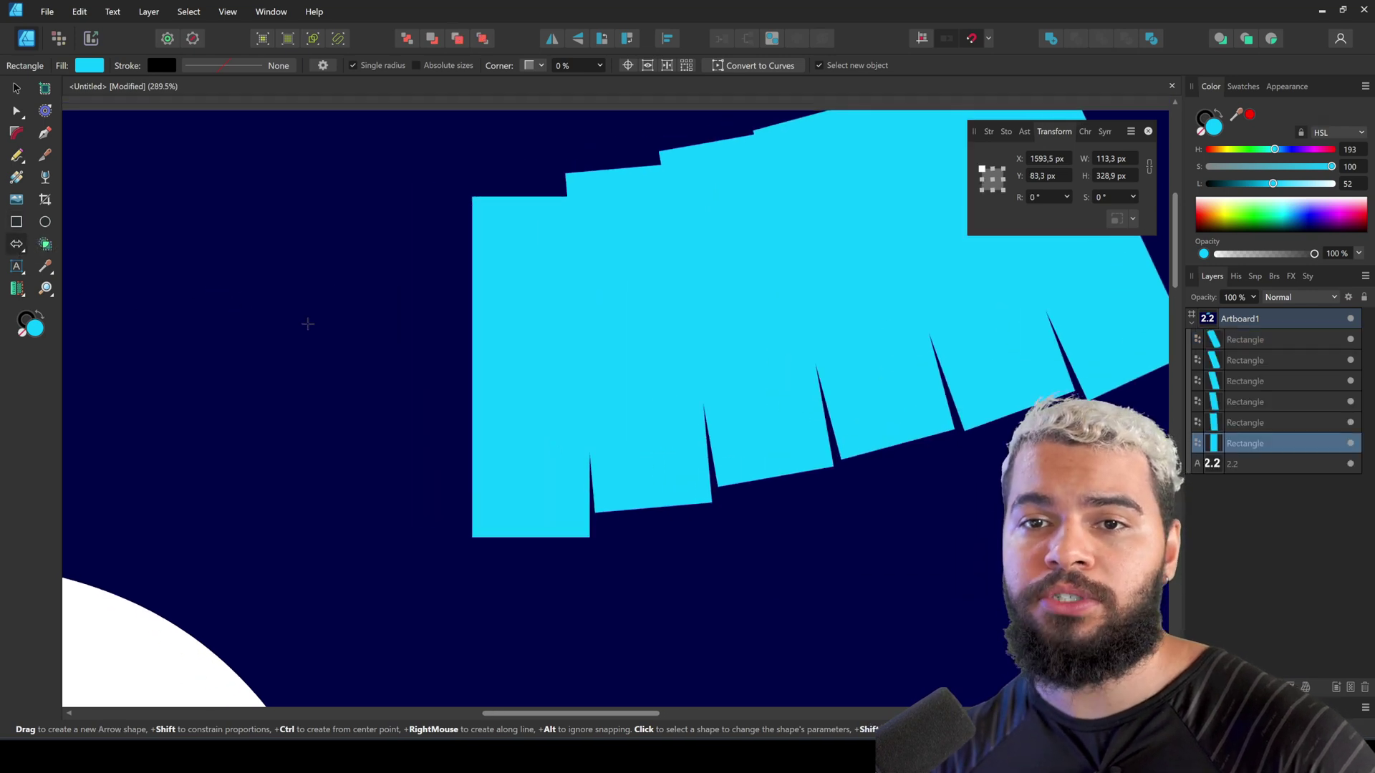
pyautogui.moveTo(307, 317); pyautogui.dragTo(903, 391)
pyautogui.moveTo(223, 298); pyautogui.dragTo(398, 413)
pyautogui.hotkey('ctrl', 'alt', 'shift', 'd')
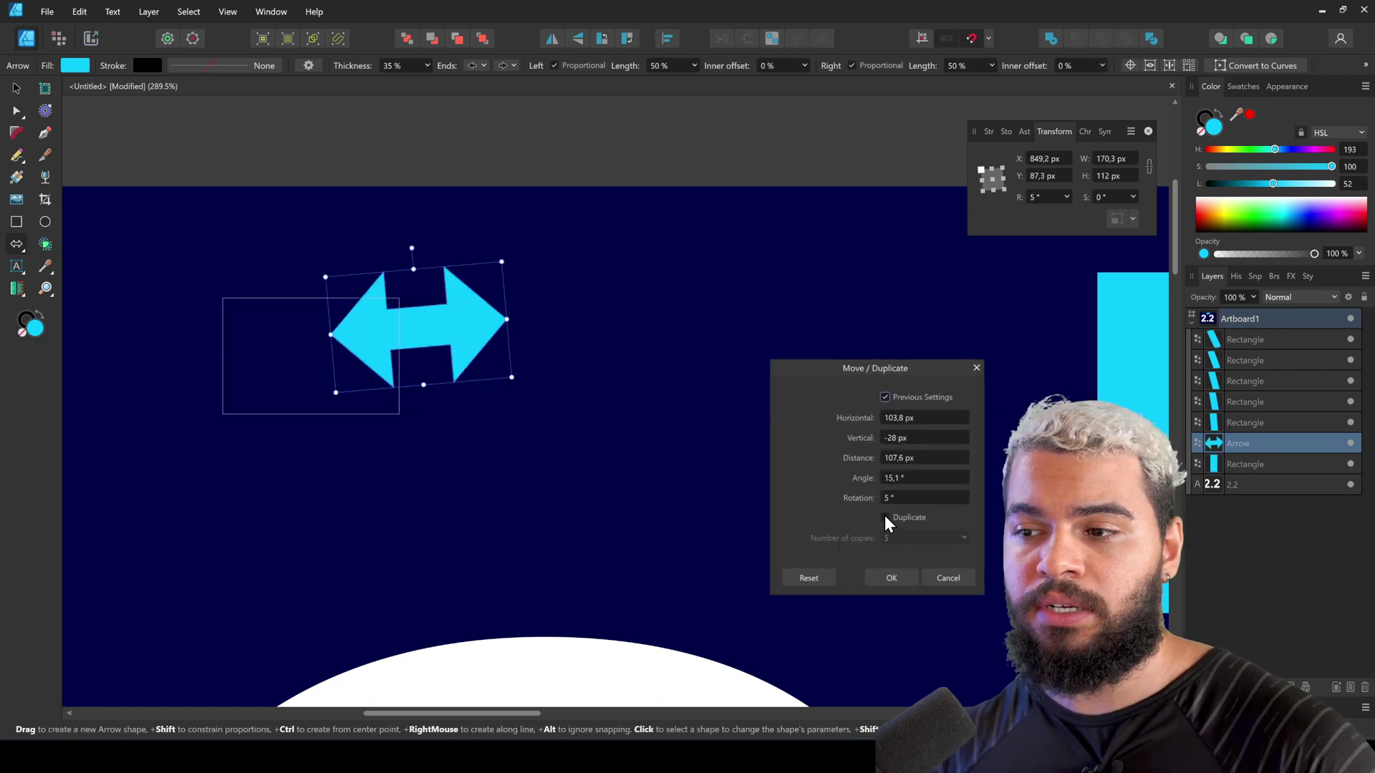
pyautogui.click(885, 517)
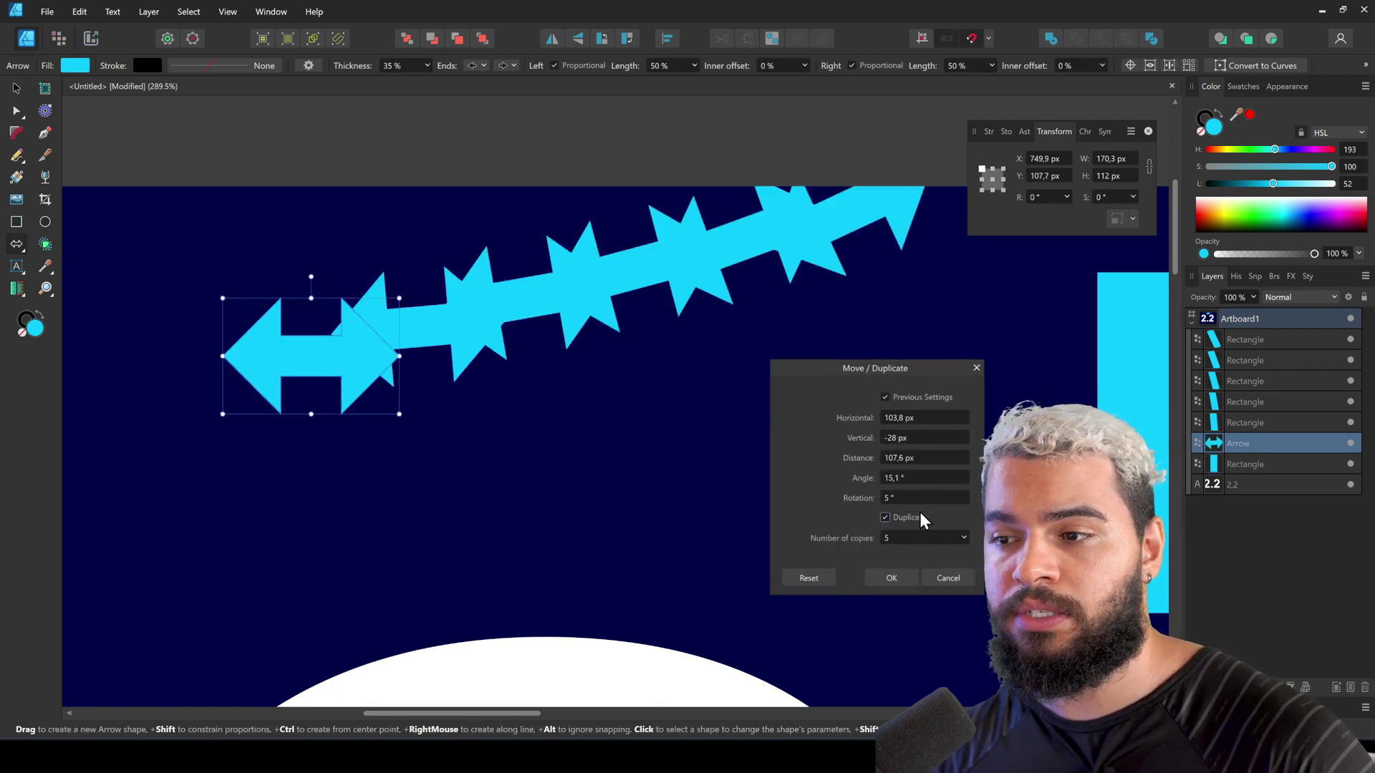
pyautogui.scroll(-20, 908, 499)
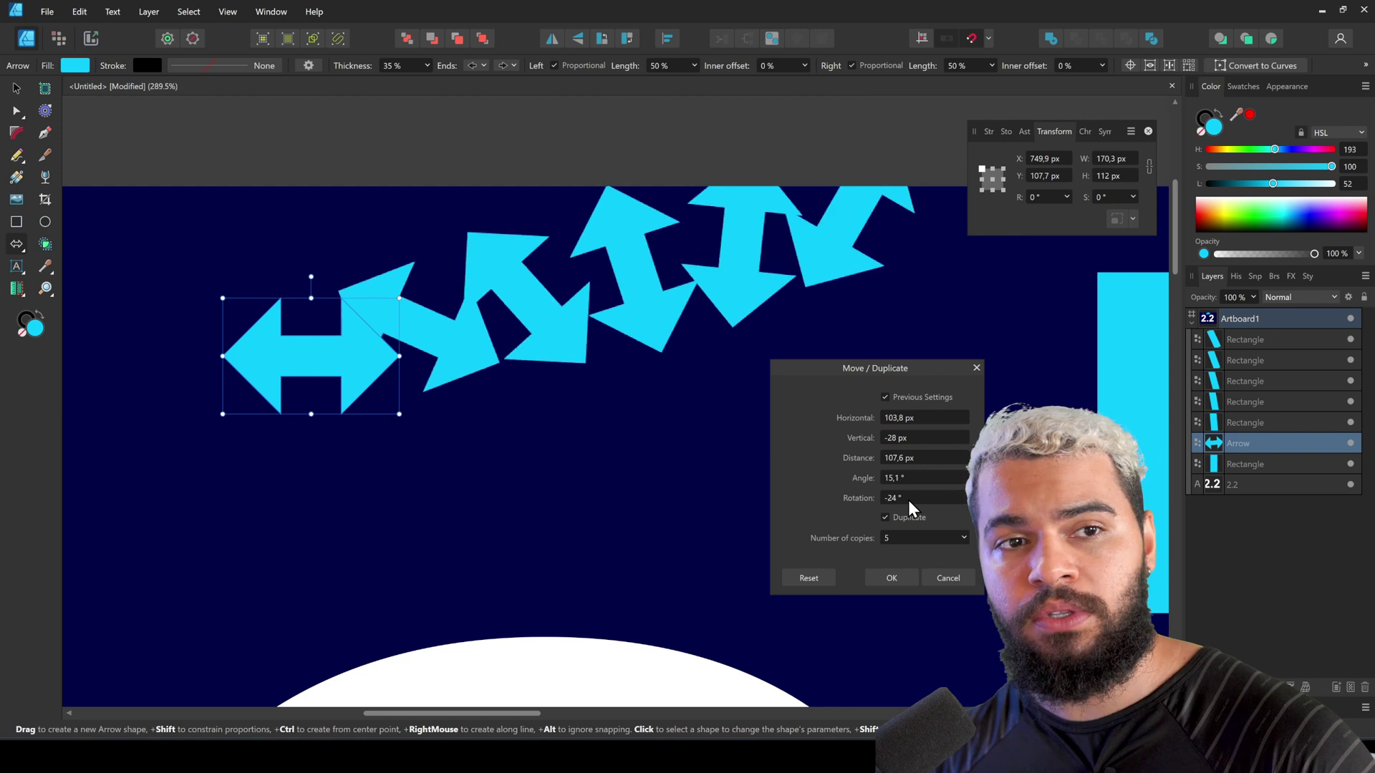
pyautogui.scroll(-20, 907, 500)
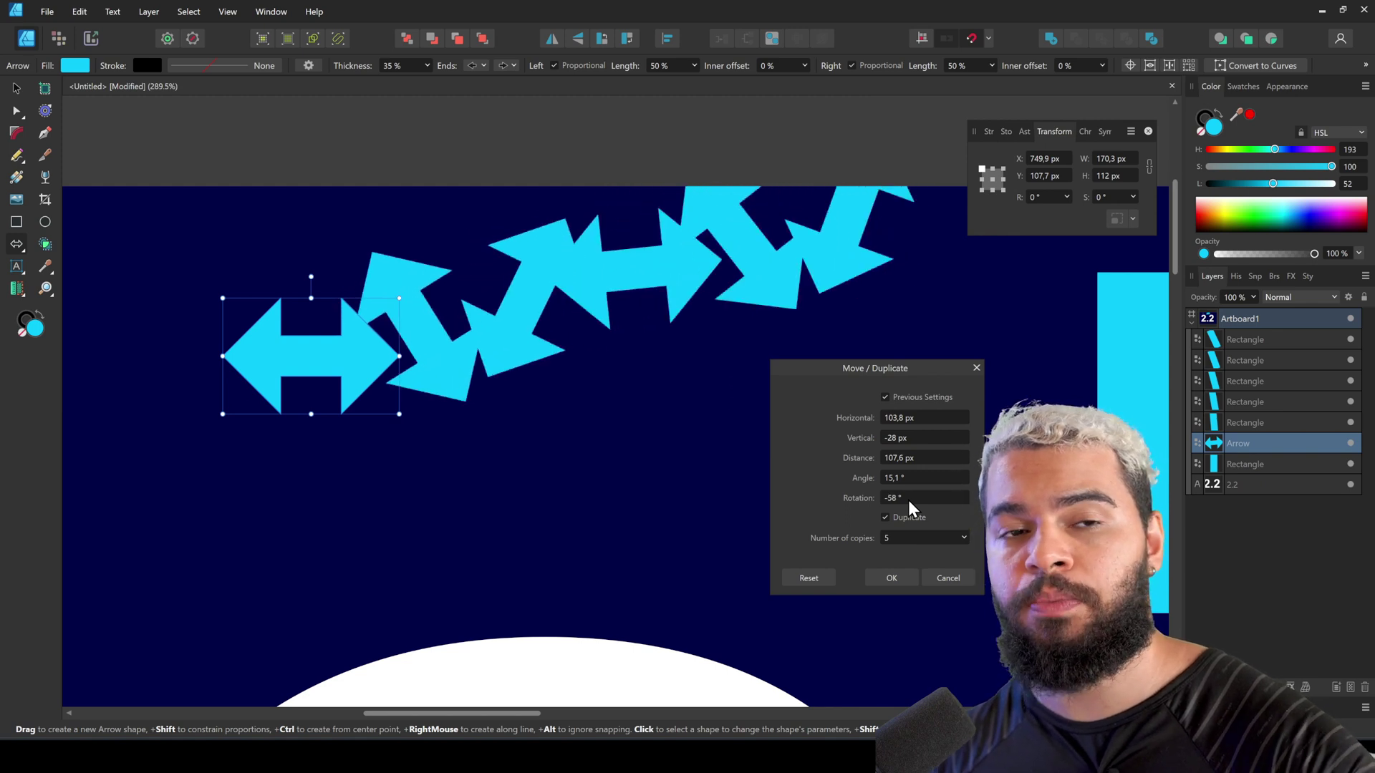
pyautogui.scroll(-20, 908, 500)
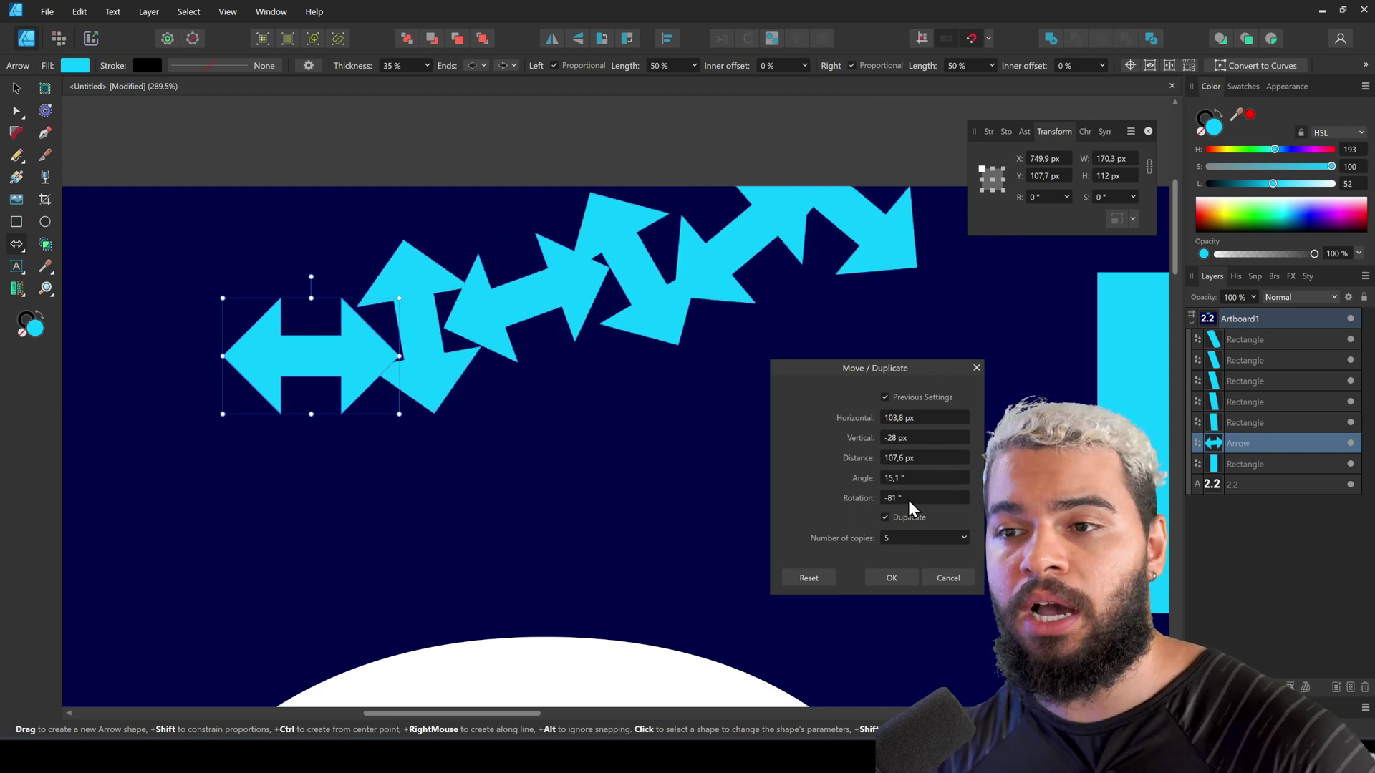
pyautogui.scroll(-20, 908, 500)
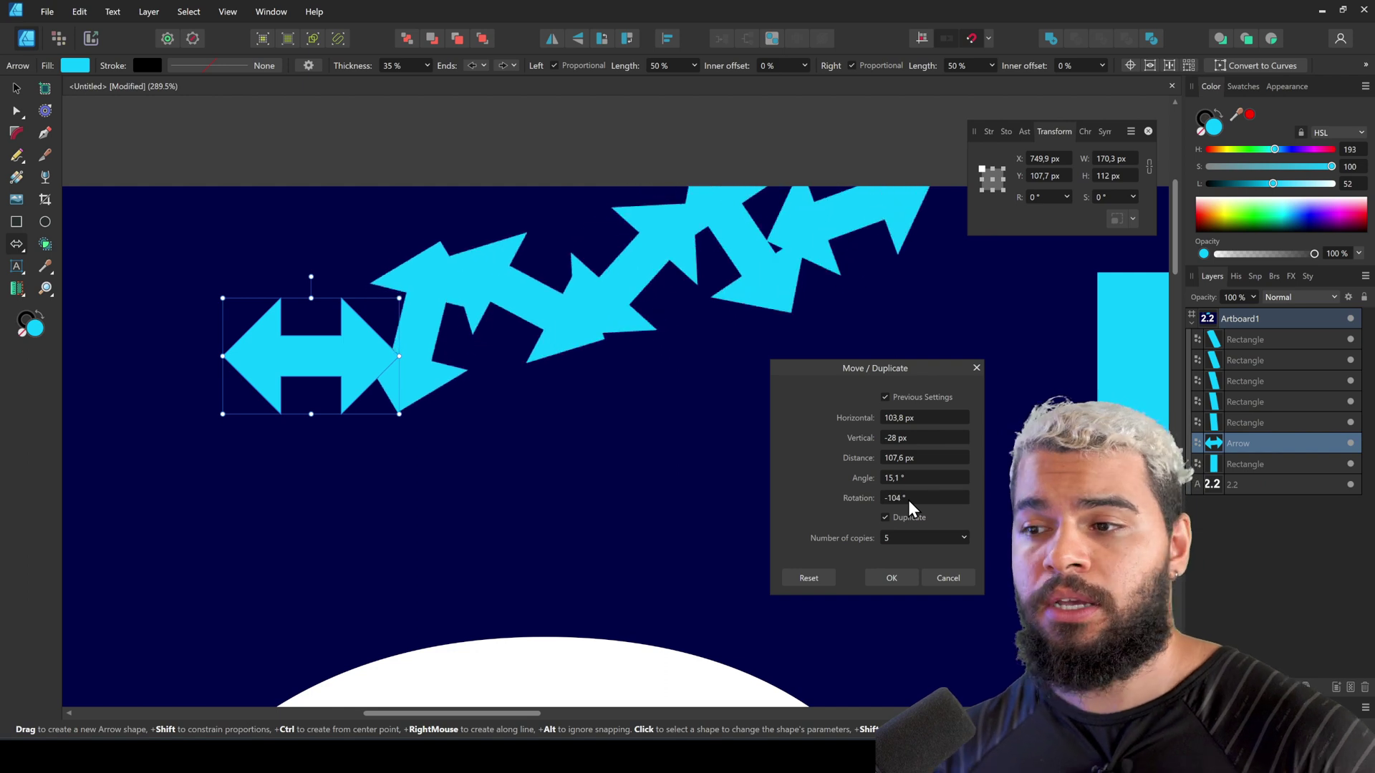
pyautogui.scroll(-12, 908, 500)
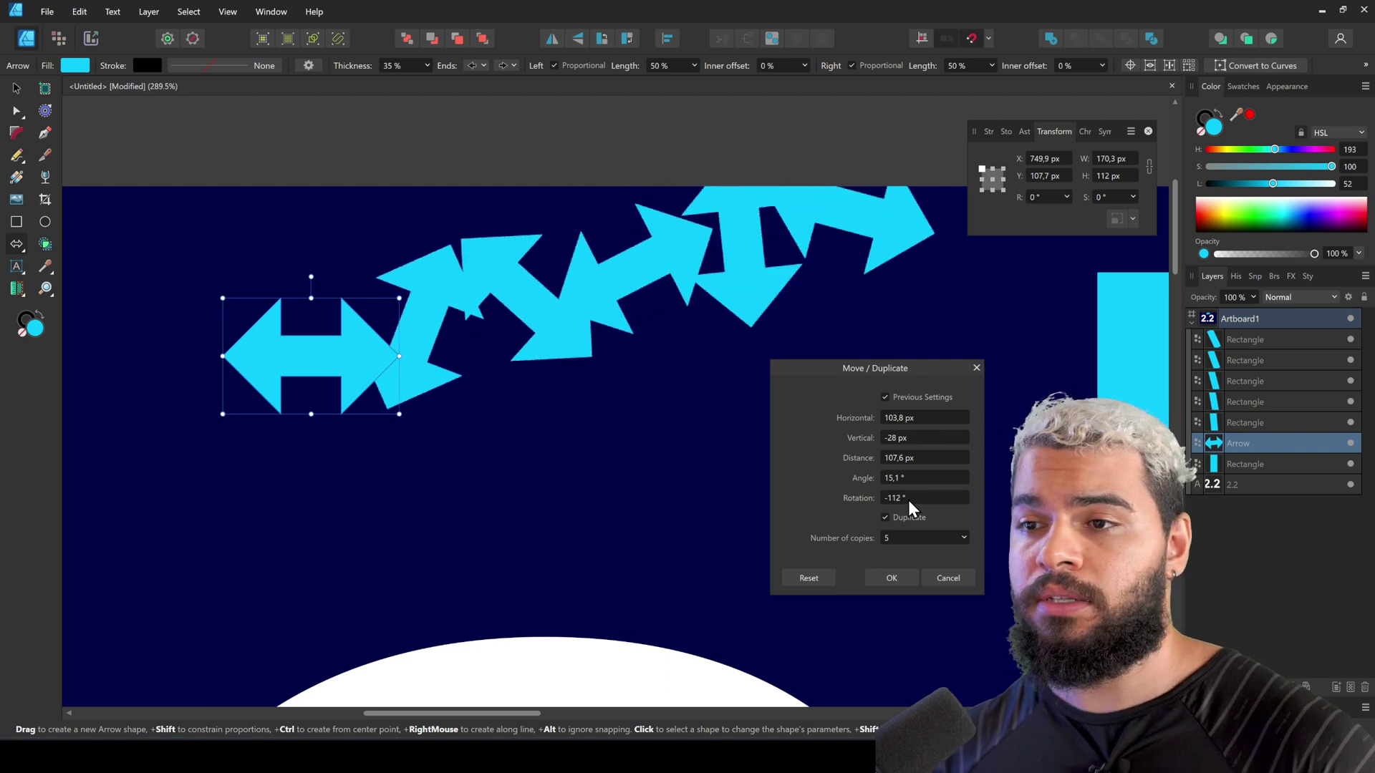
pyautogui.click(976, 368)
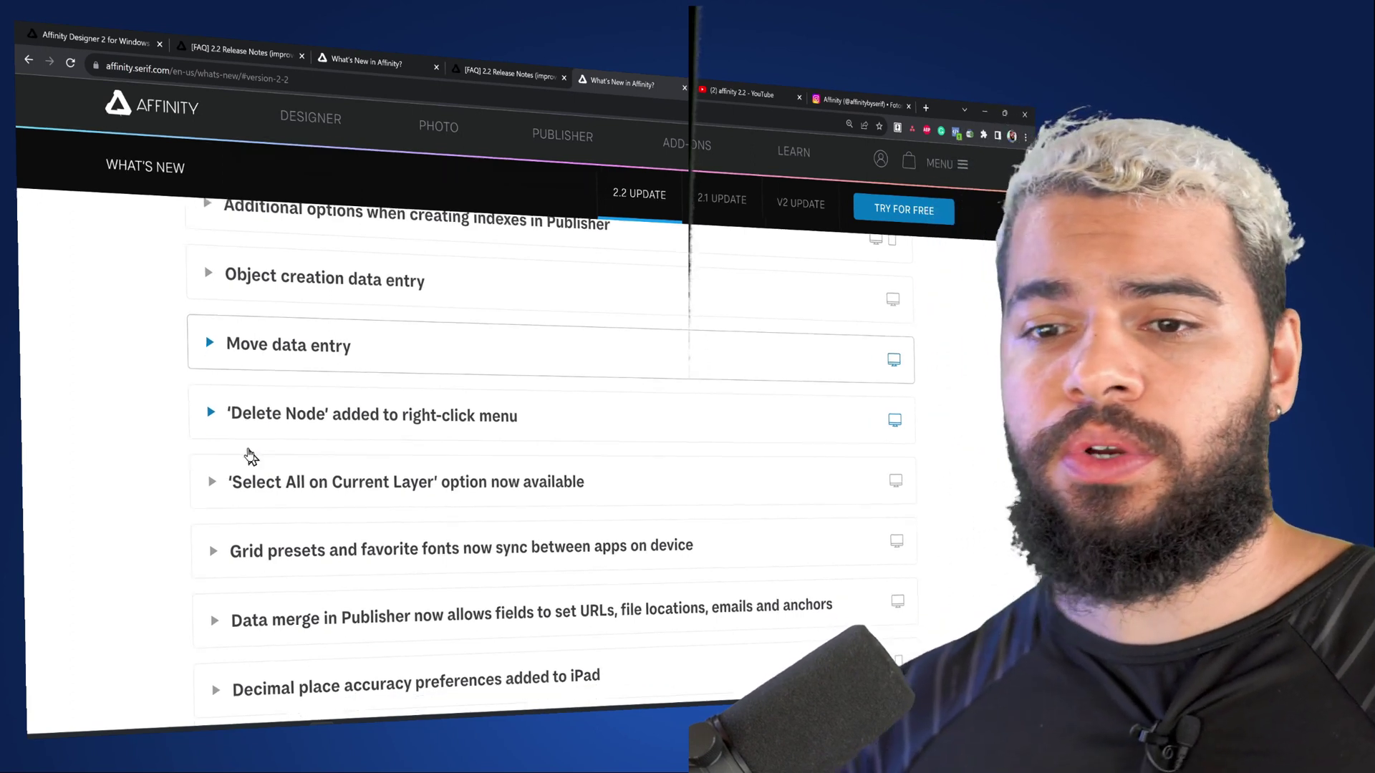
# Step: Expand the 'Long press tool shortcuts' note, read it, then collapse it
pyautogui.scroll(5, 254, 467)
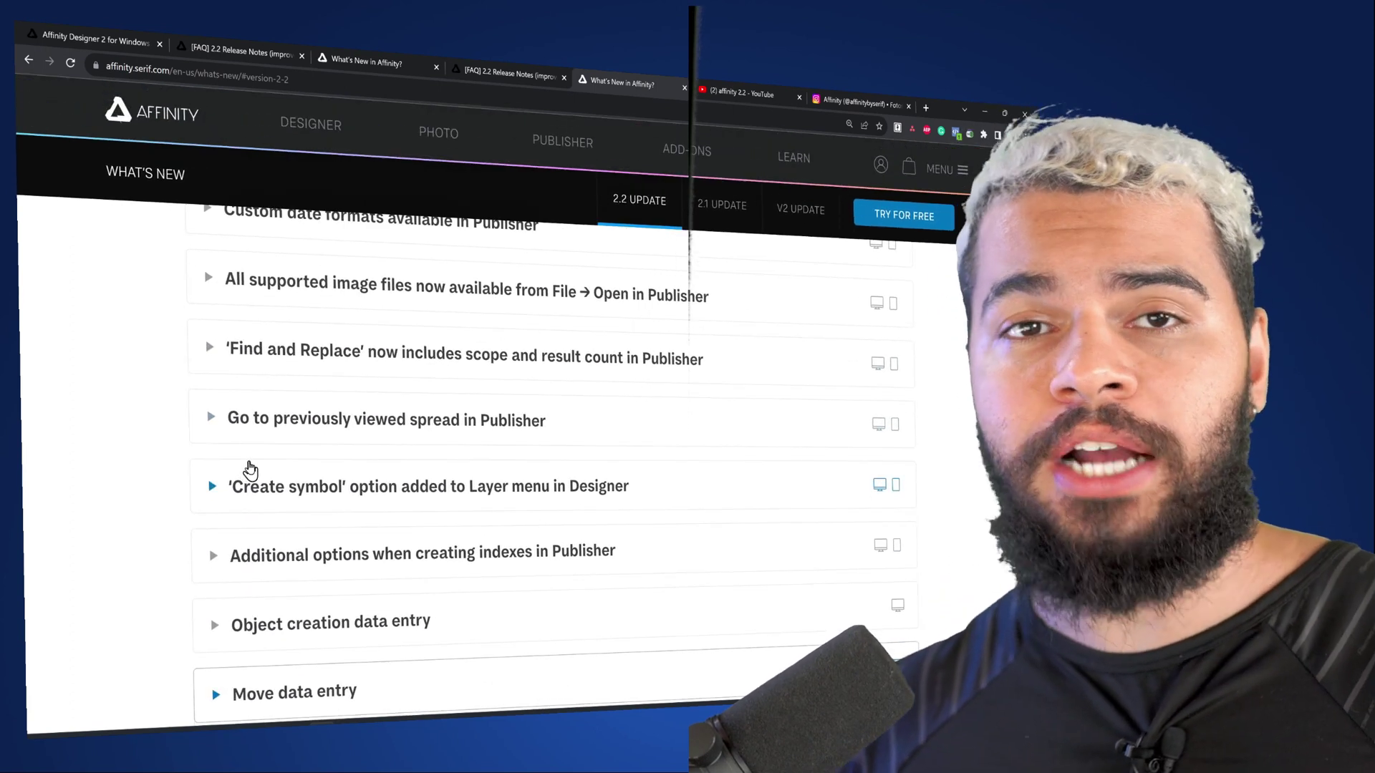
pyautogui.scroll(4, 244, 472)
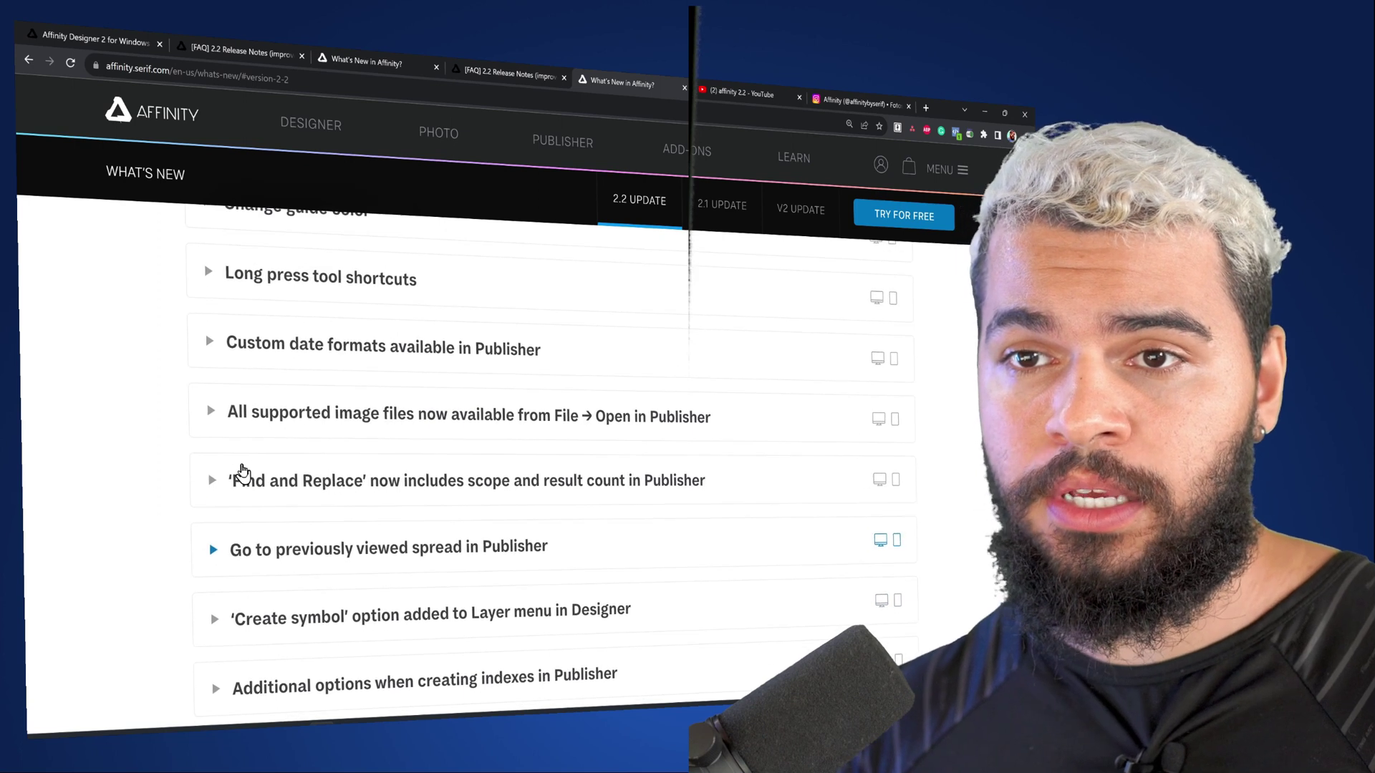
pyautogui.scroll(1, 215, 438)
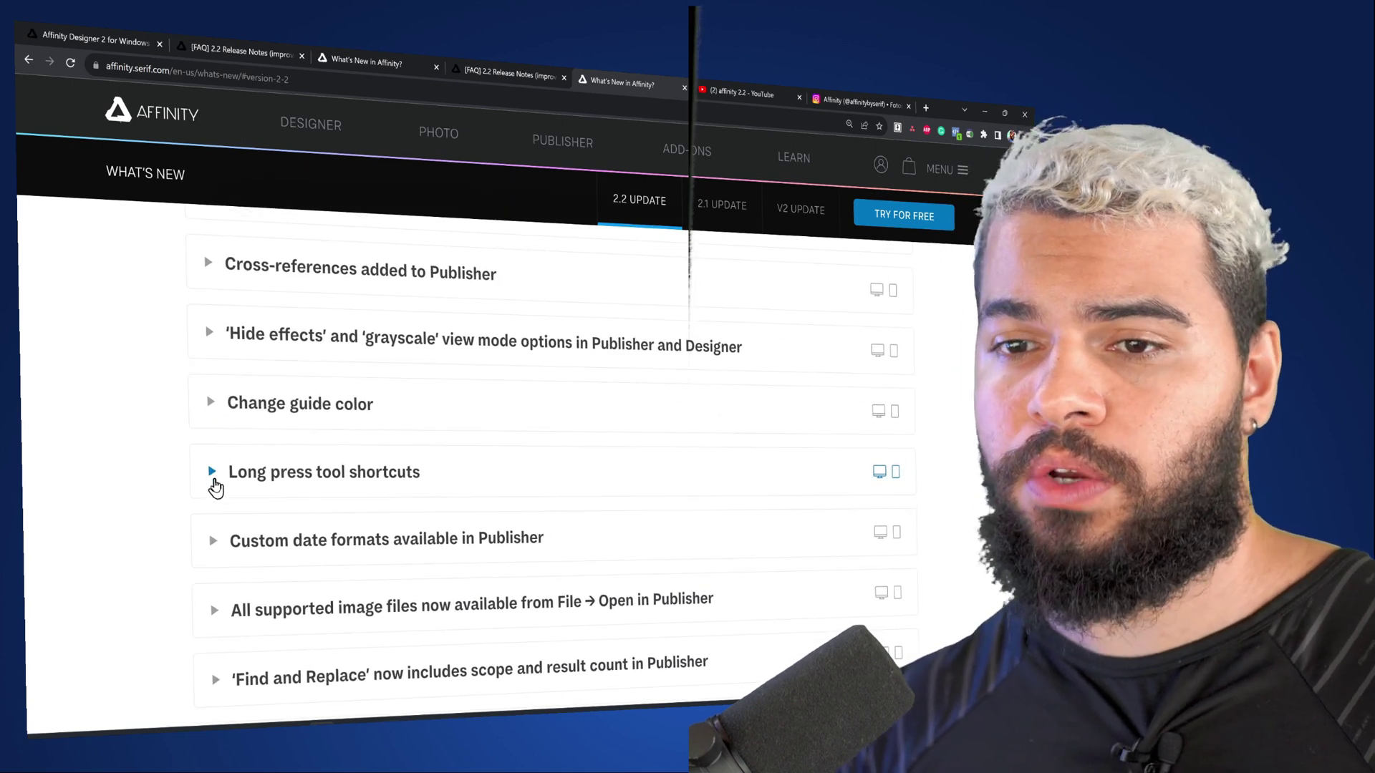
pyautogui.click(212, 473)
pyautogui.scroll(-2, 250, 430)
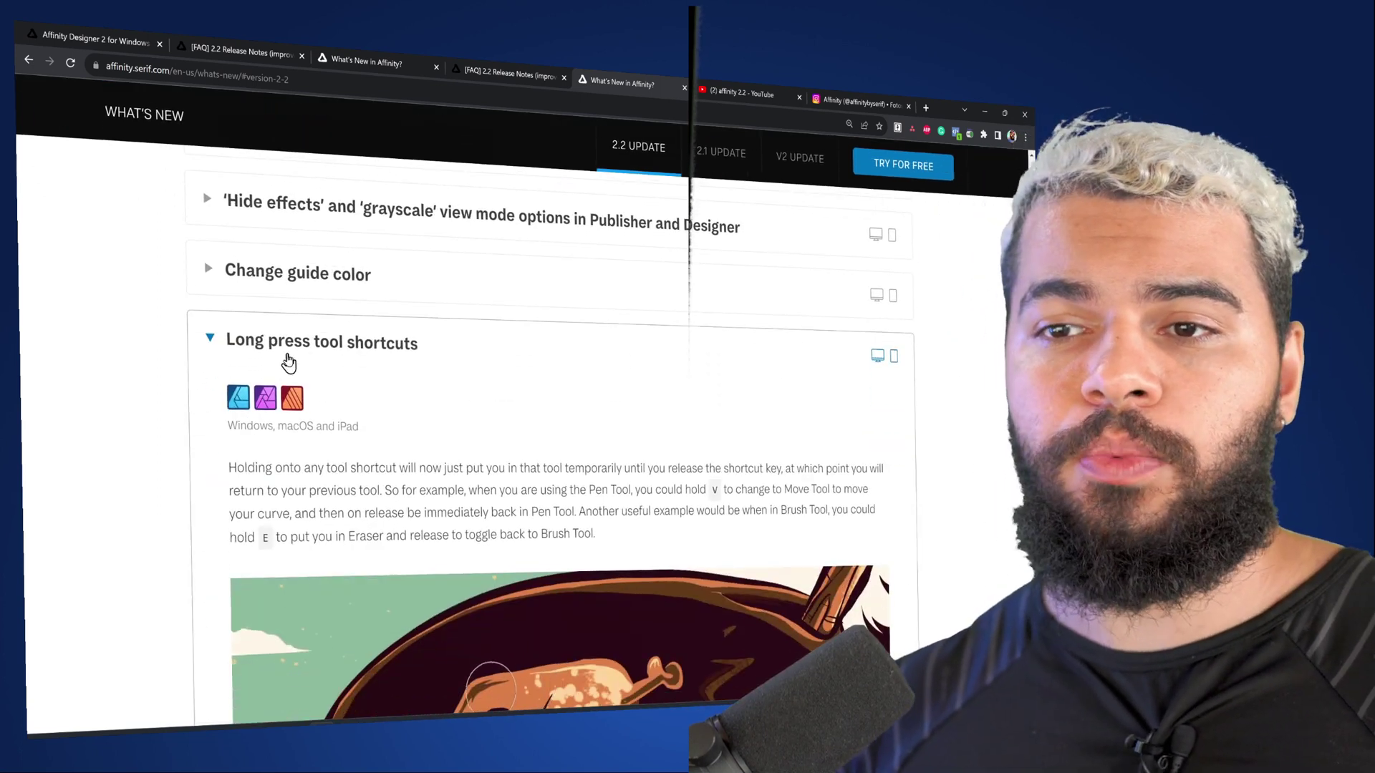
pyautogui.scroll(-2, 370, 359)
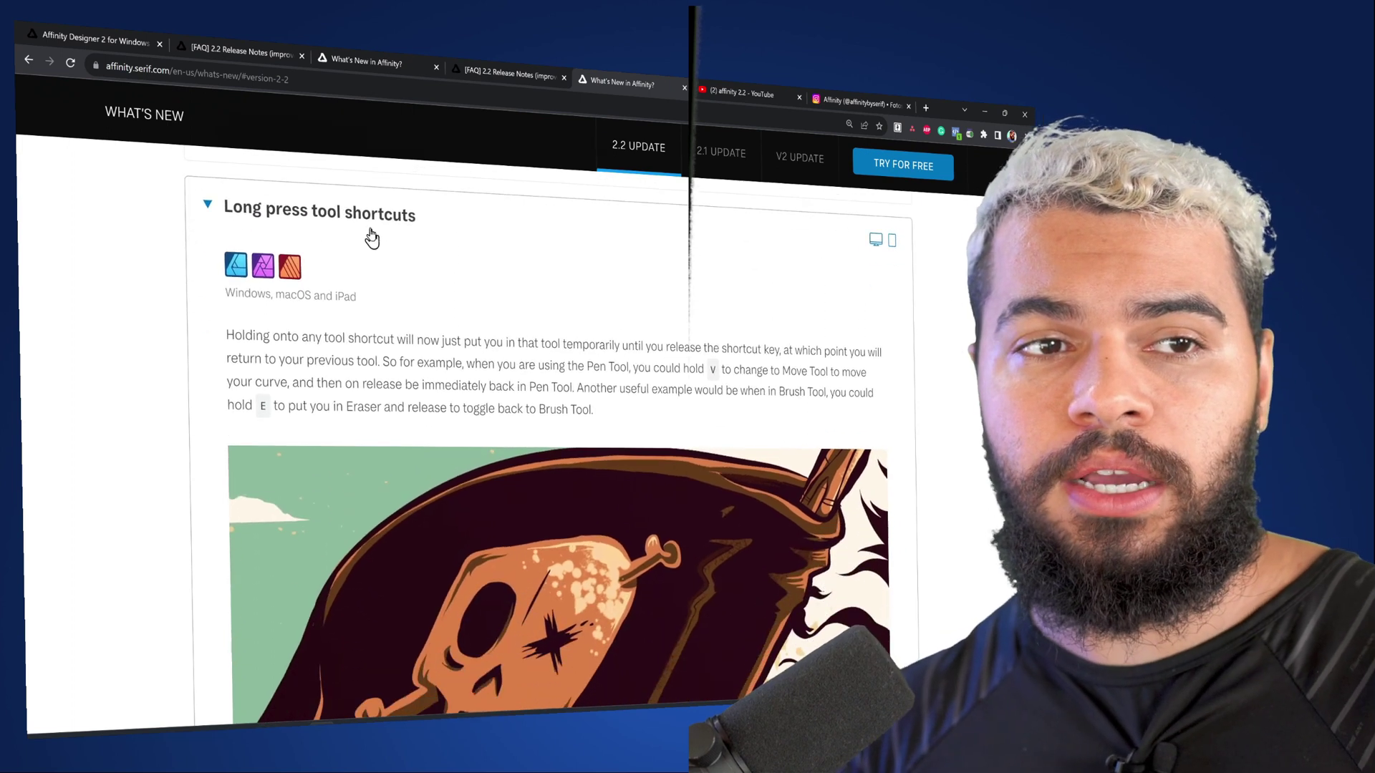
pyautogui.scroll(-4, 371, 239)
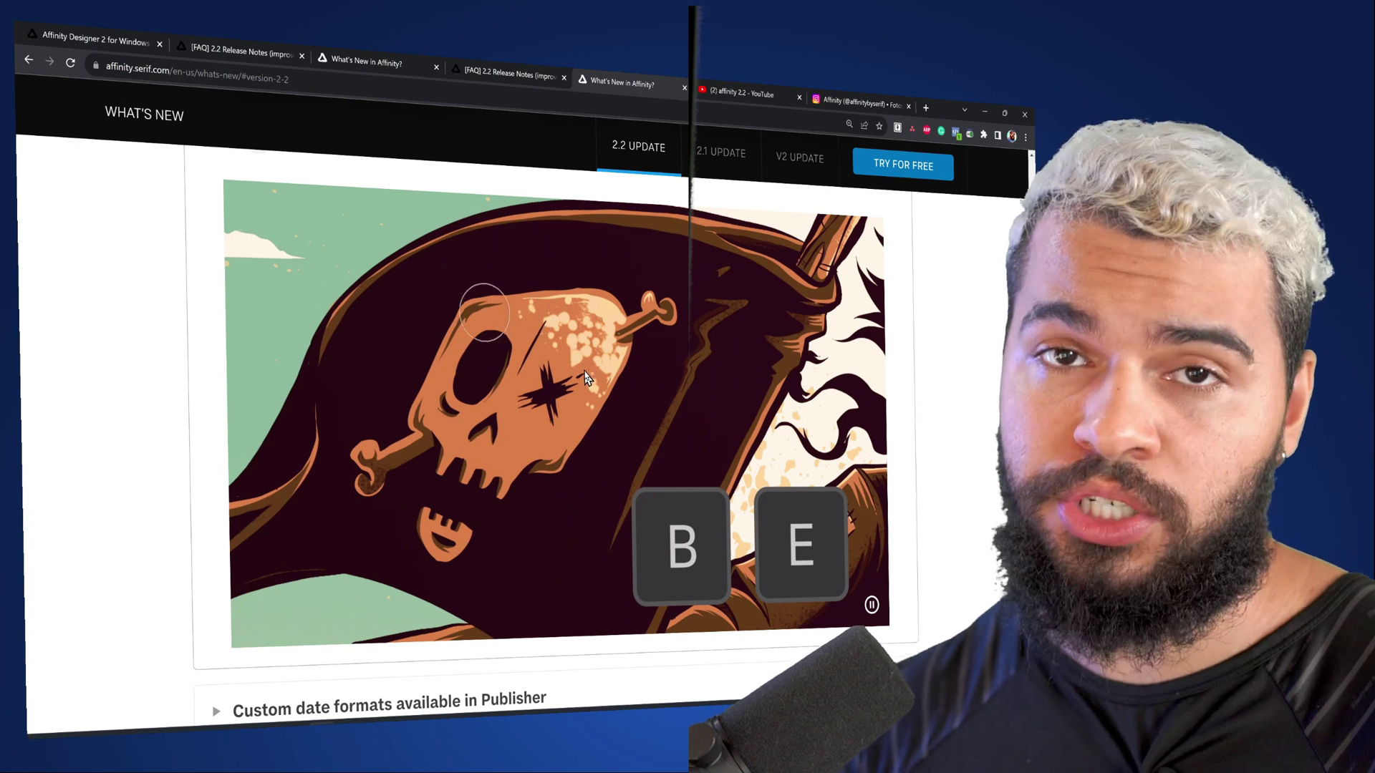
pyautogui.scroll(3, 585, 377)
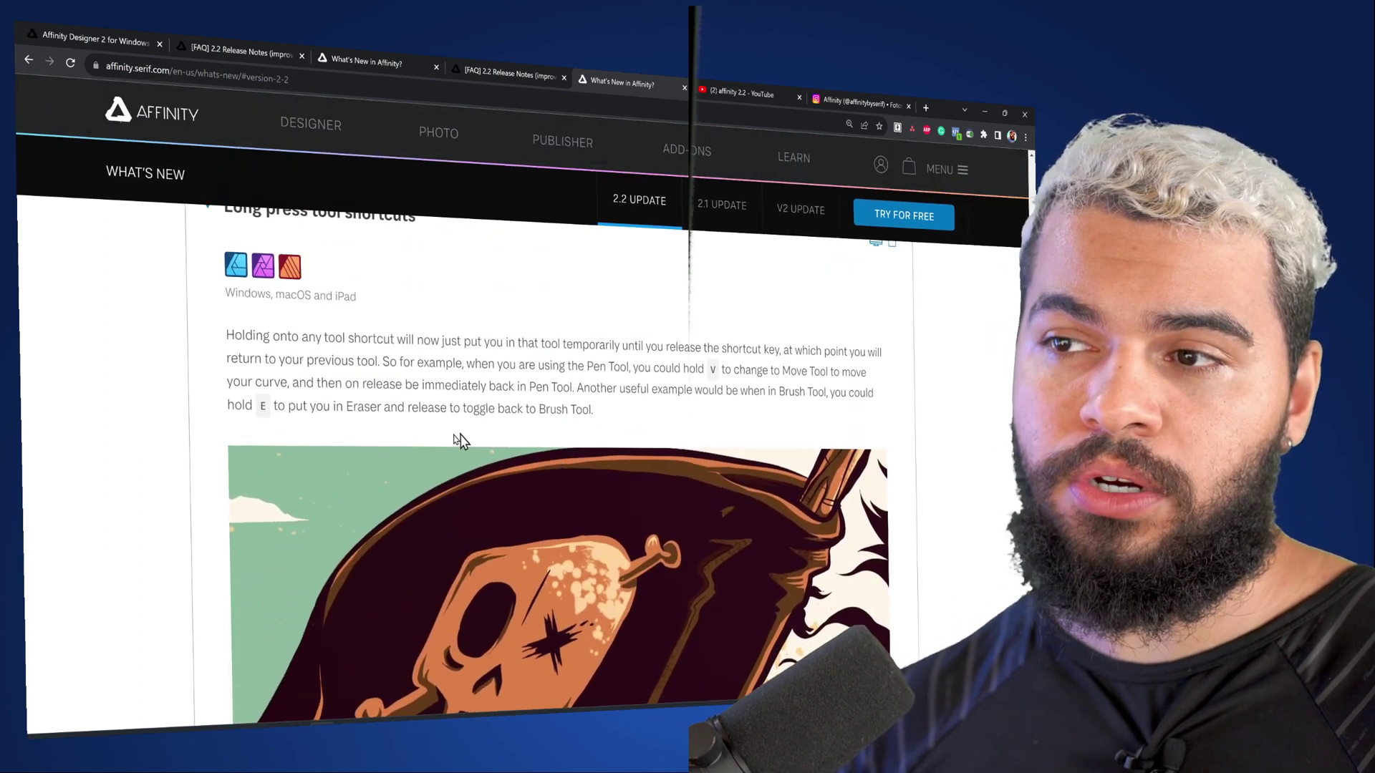
pyautogui.scroll(1, 460, 440)
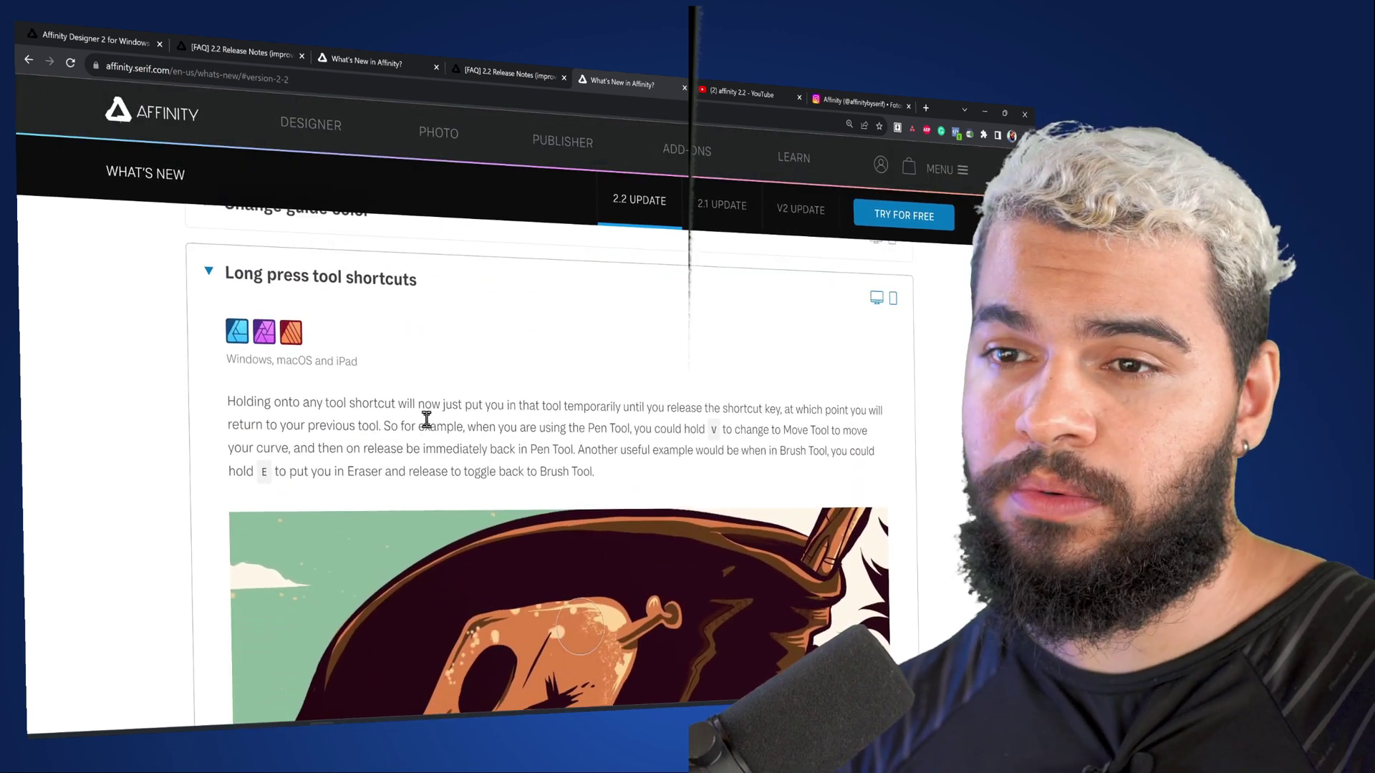
pyautogui.scroll(2, 426, 418)
pyautogui.click(295, 410)
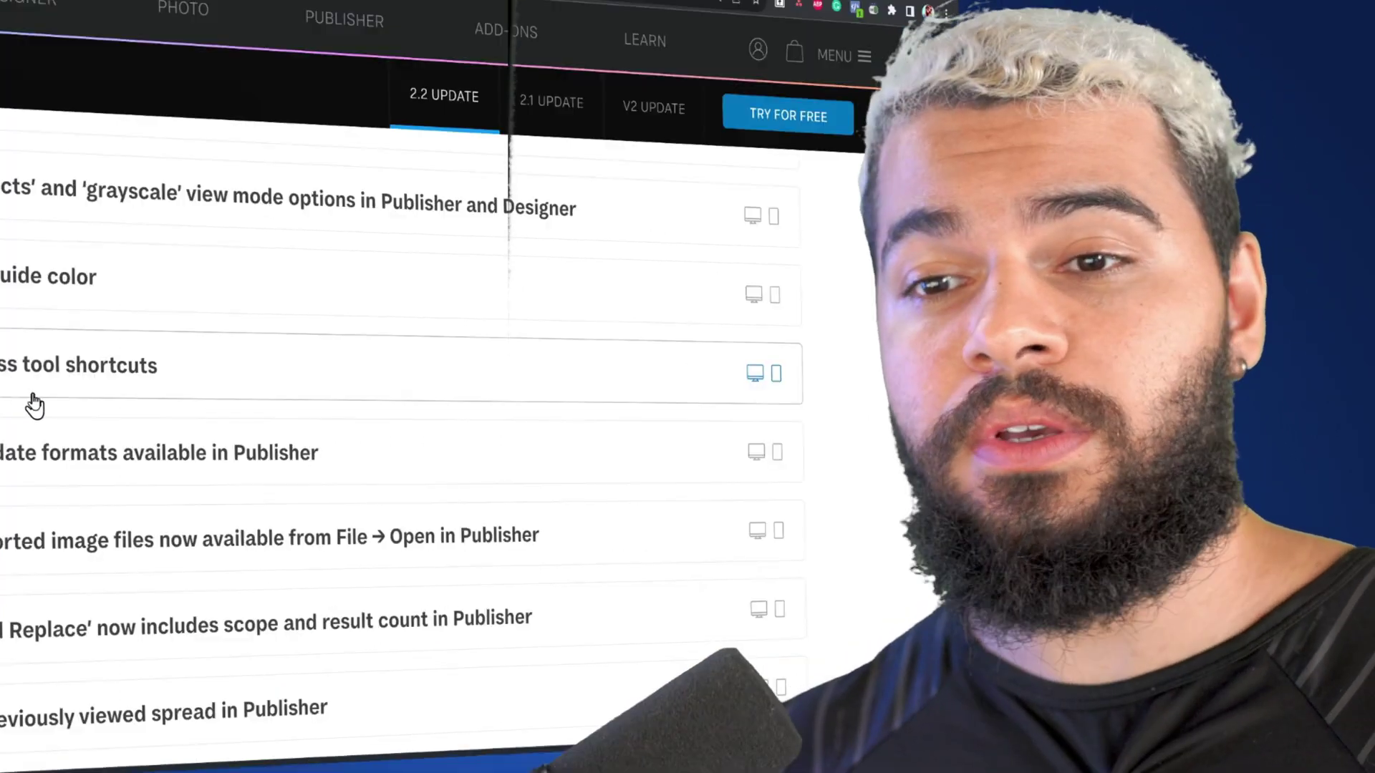
# Step: Find and expand the 'Create symbol' release note
pyautogui.scroll(3, 43, 404)
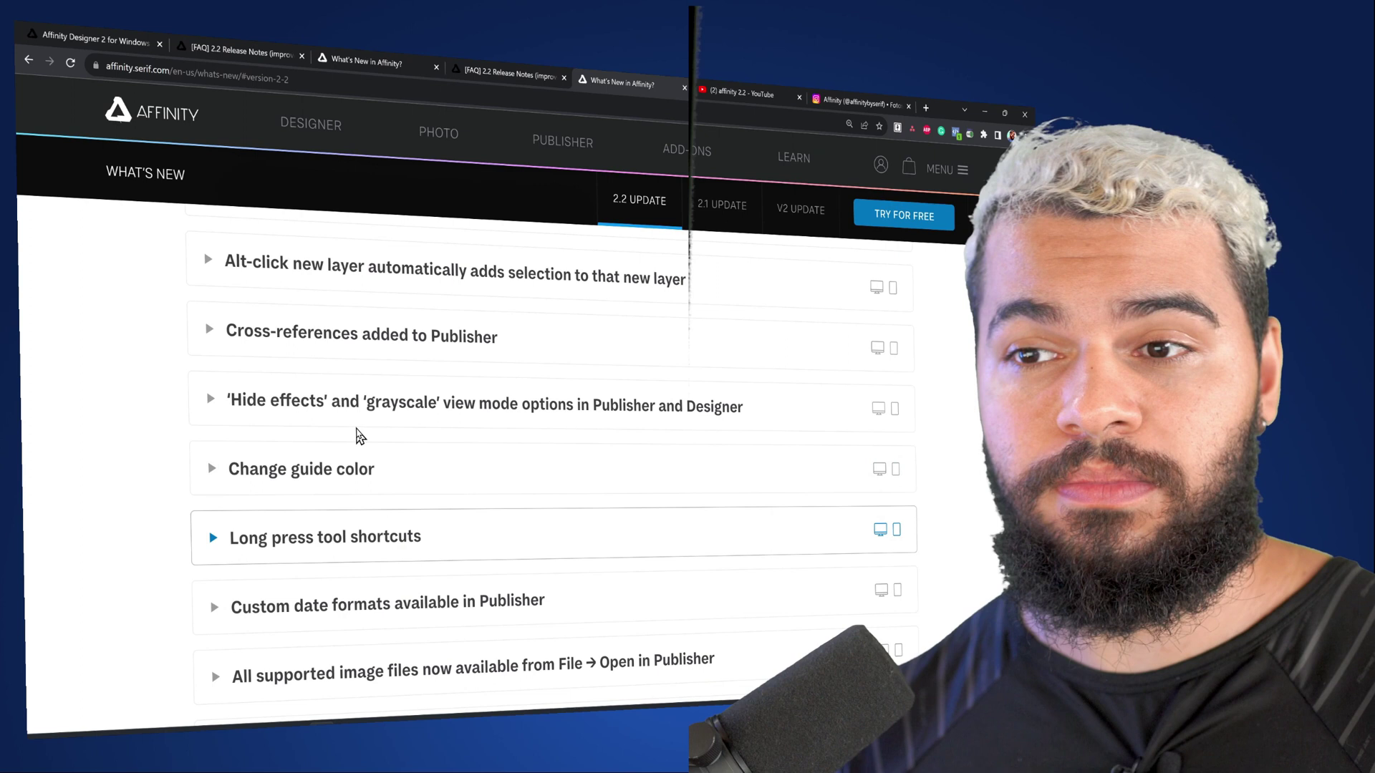
pyautogui.scroll(-7, 360, 435)
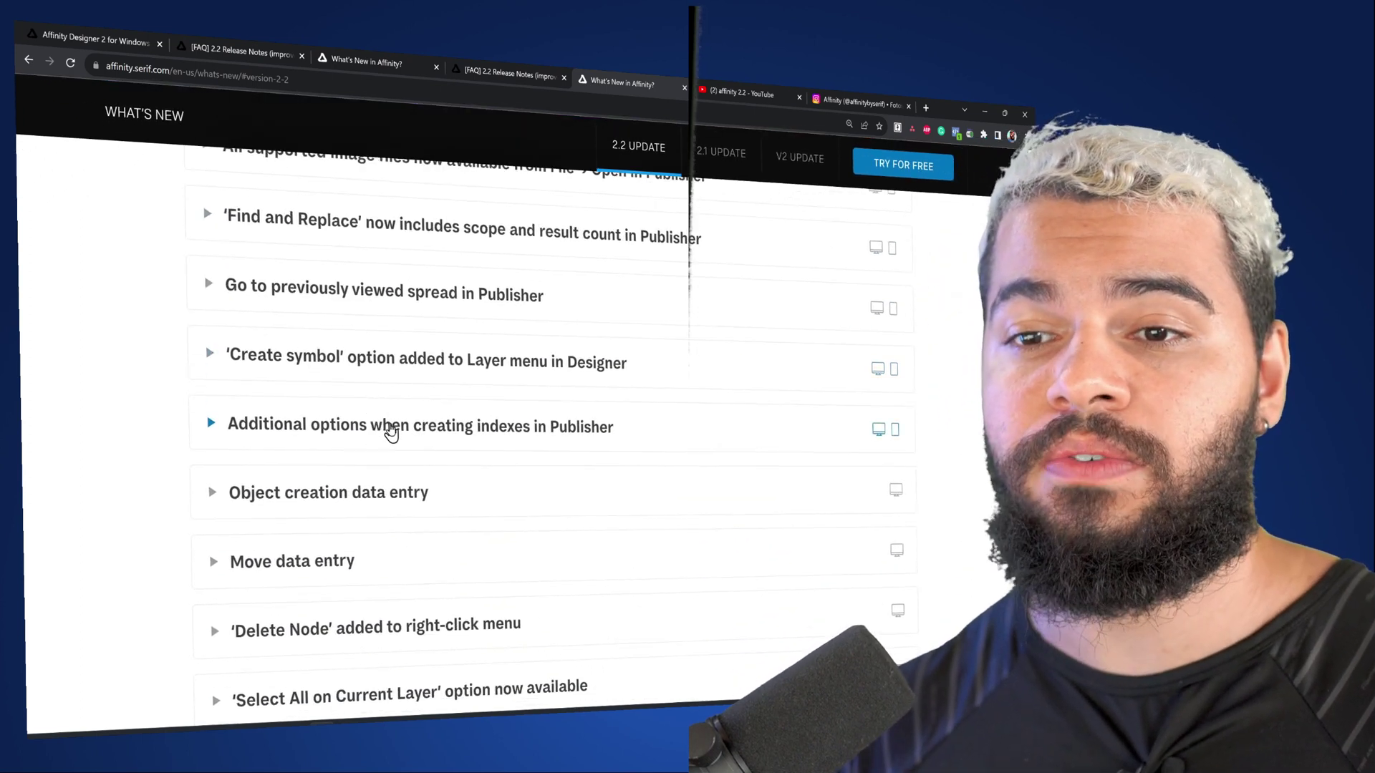
pyautogui.scroll(-2, 371, 460)
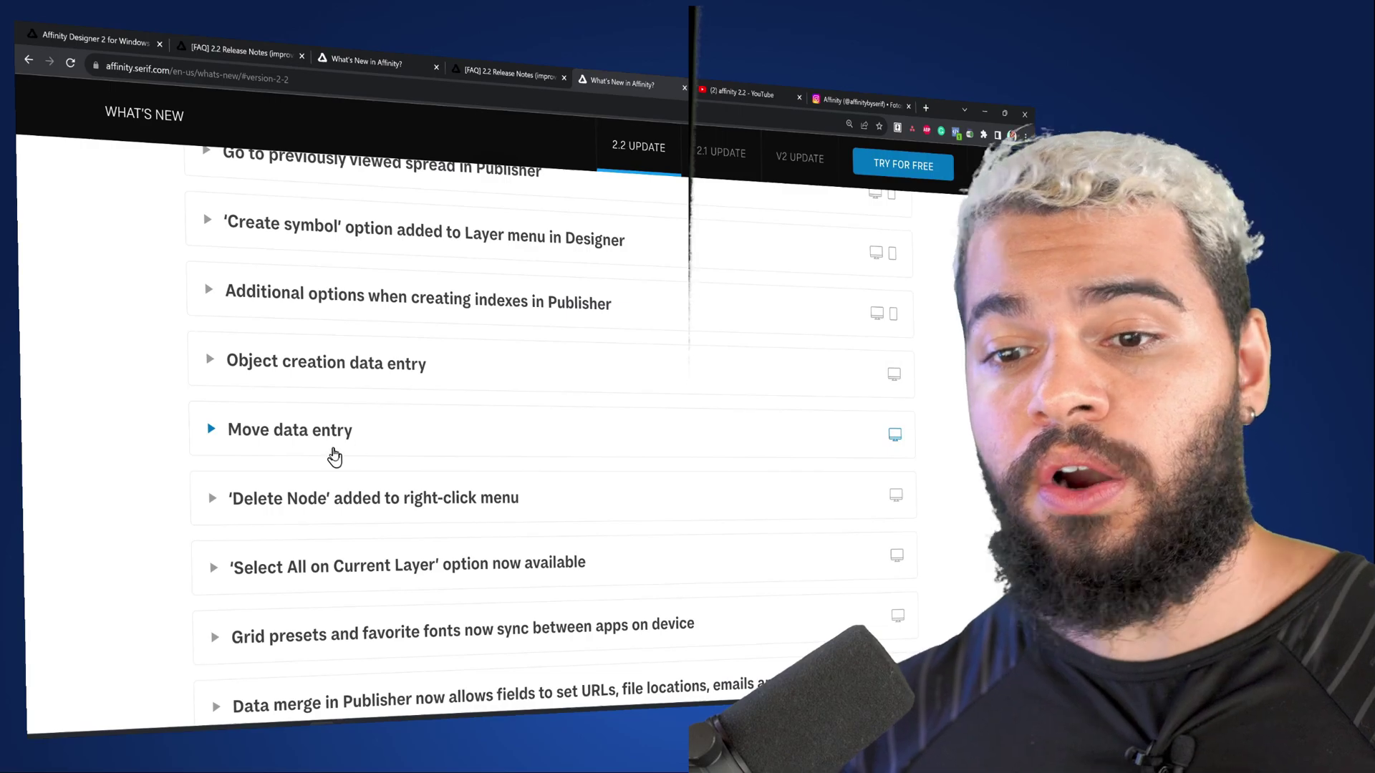
pyautogui.scroll(-2, 372, 459)
pyautogui.scroll(1, 371, 458)
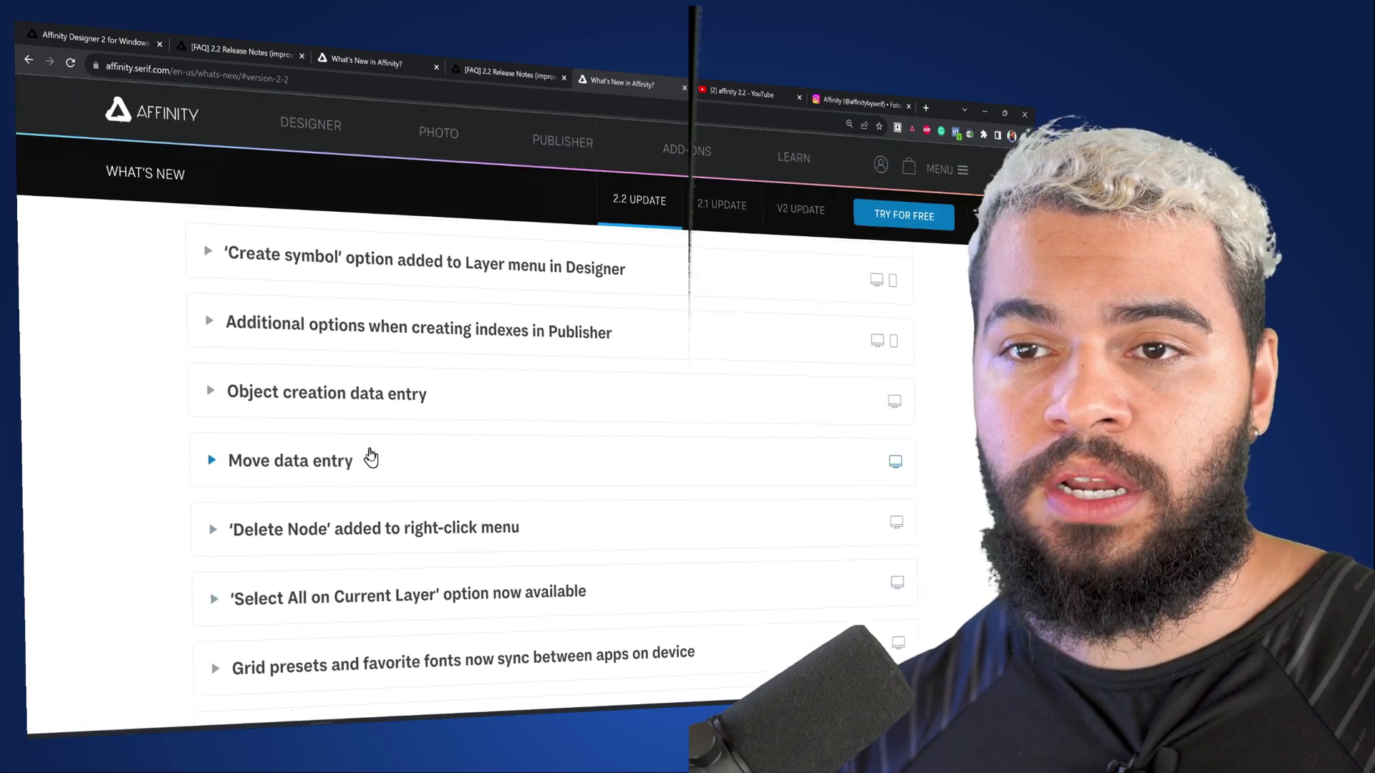
pyautogui.scroll(5, 371, 458)
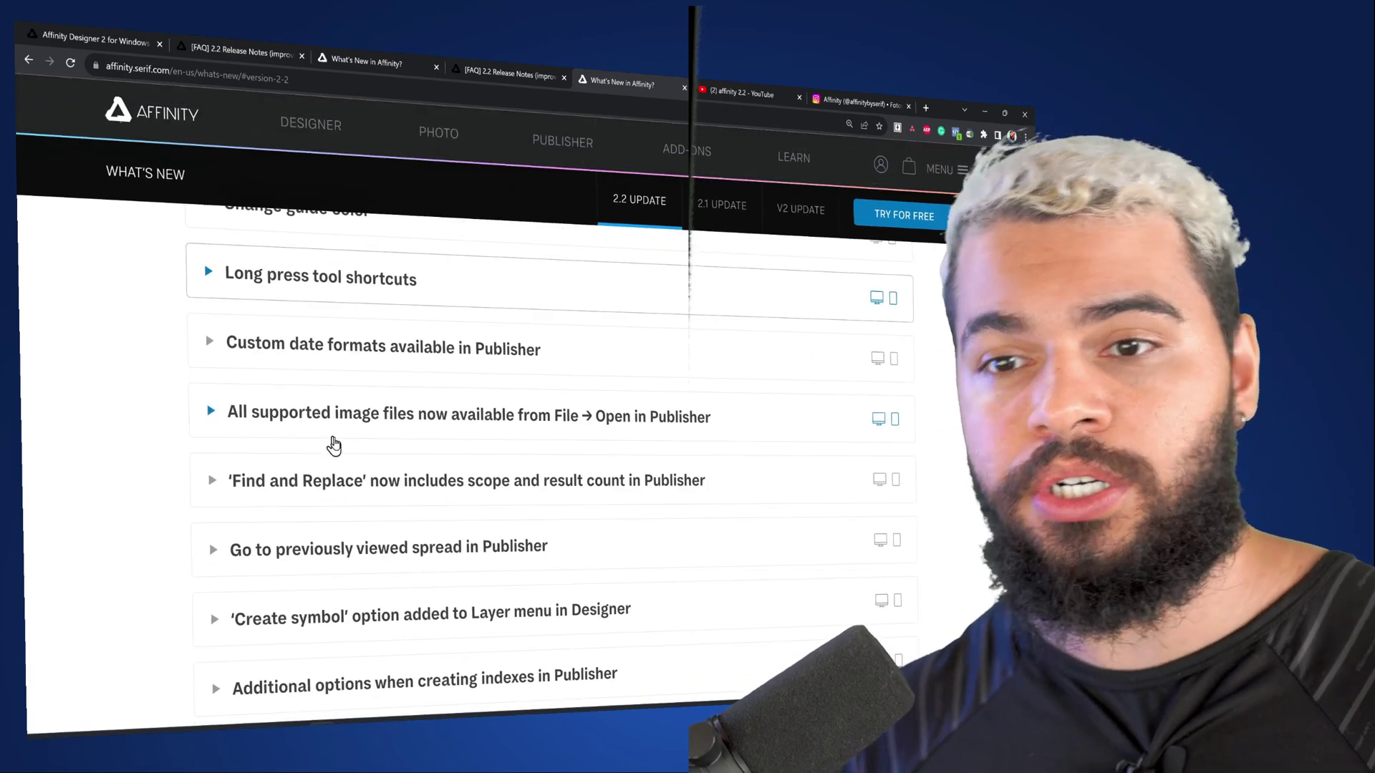
pyautogui.scroll(2, 351, 426)
pyautogui.scroll(1, 377, 415)
pyautogui.scroll(-4, 378, 437)
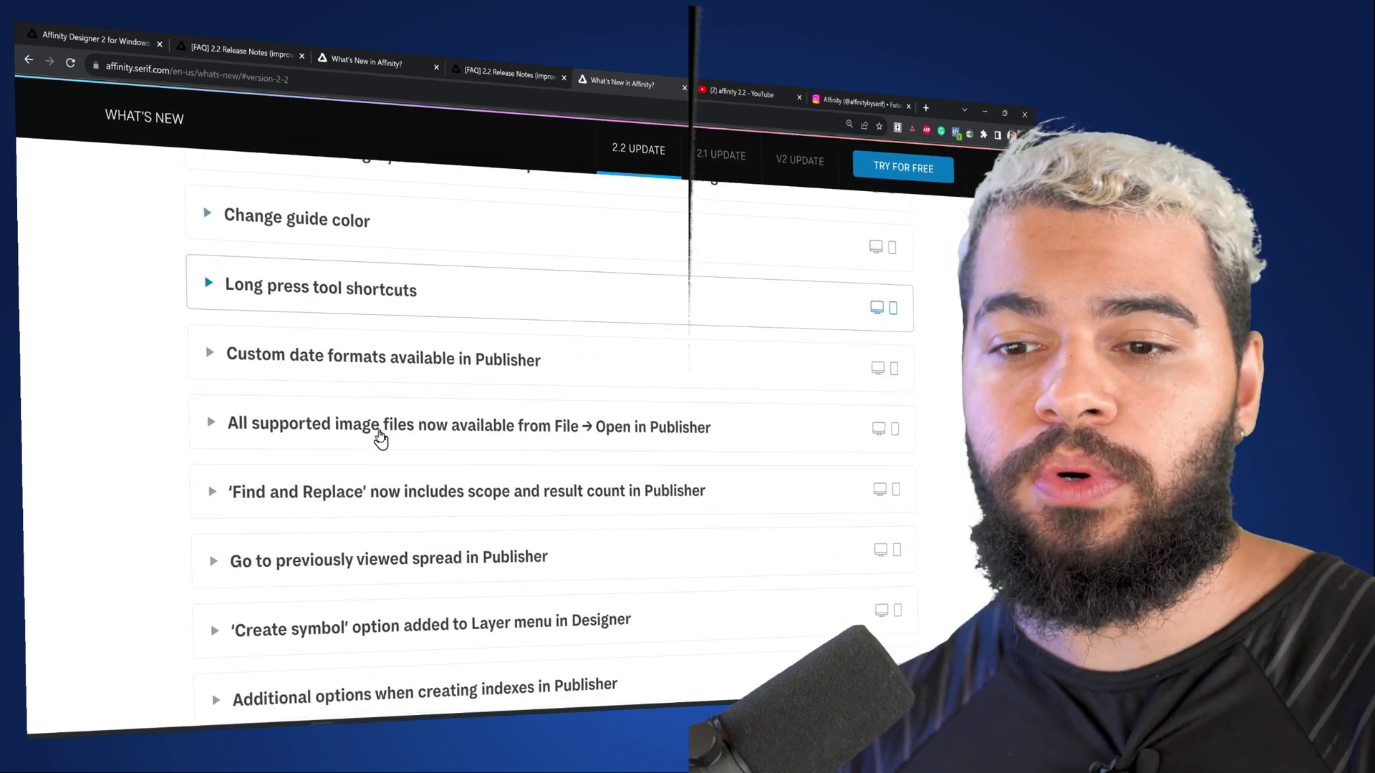
pyautogui.scroll(-2, 373, 479)
pyautogui.click(348, 442)
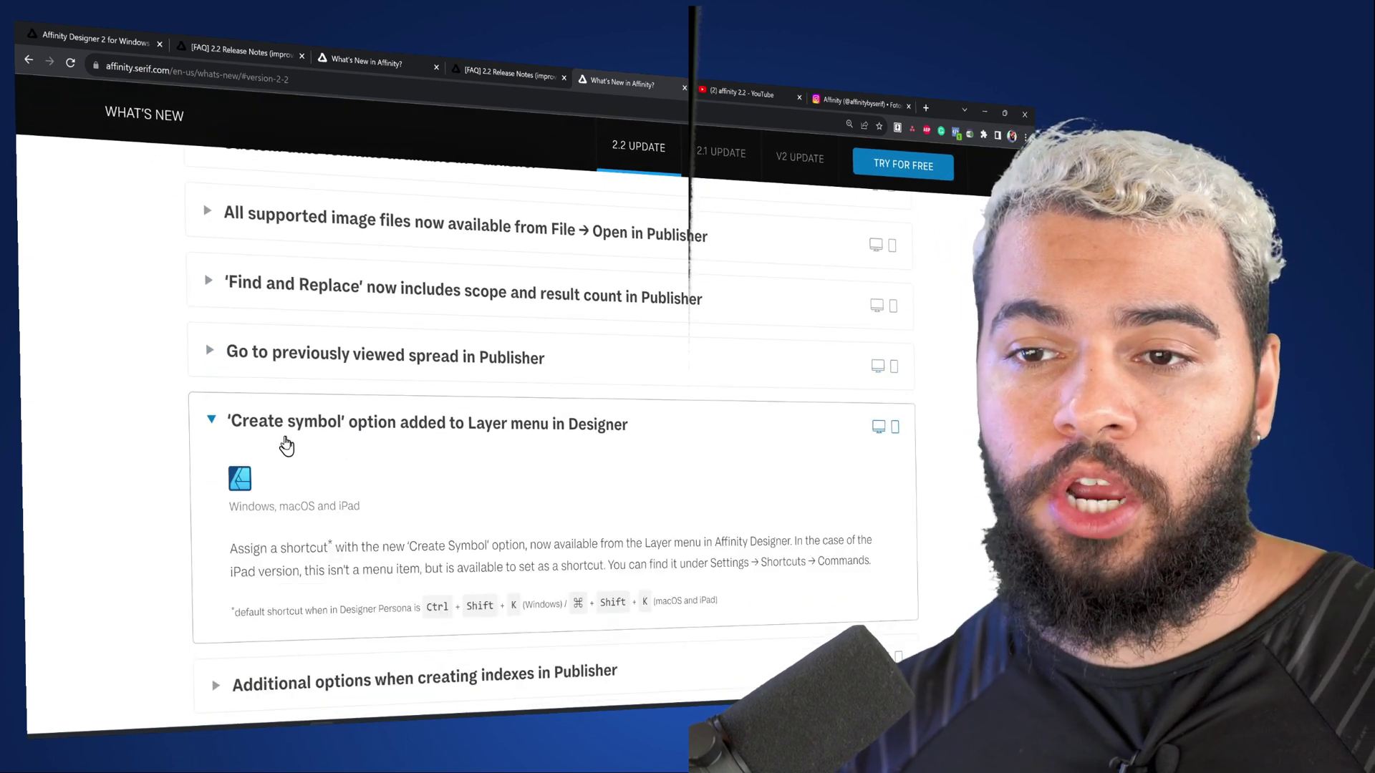
pyautogui.scroll(-1, 423, 429)
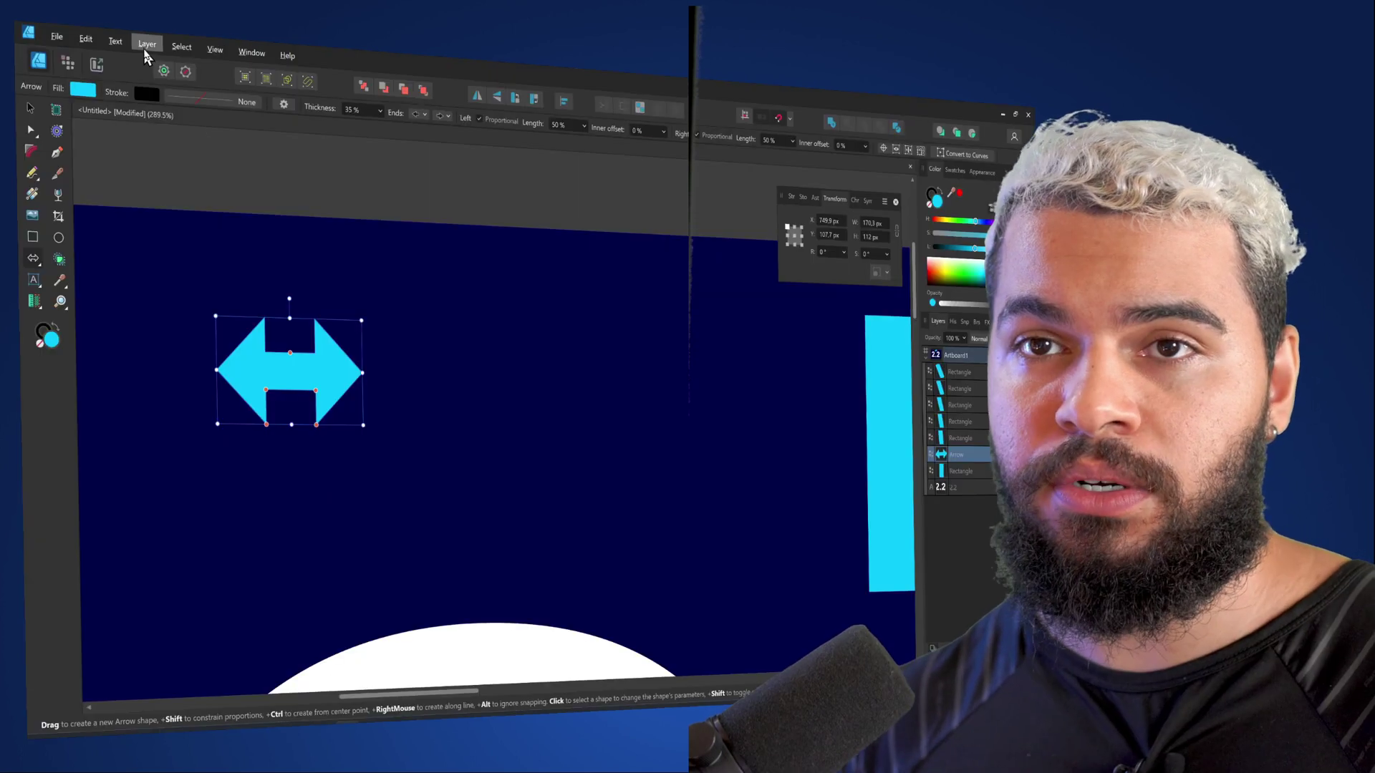
# Step: Check the Layer menu for Create Symbol, then return to Chrome's What's New page
pyautogui.click(146, 44)
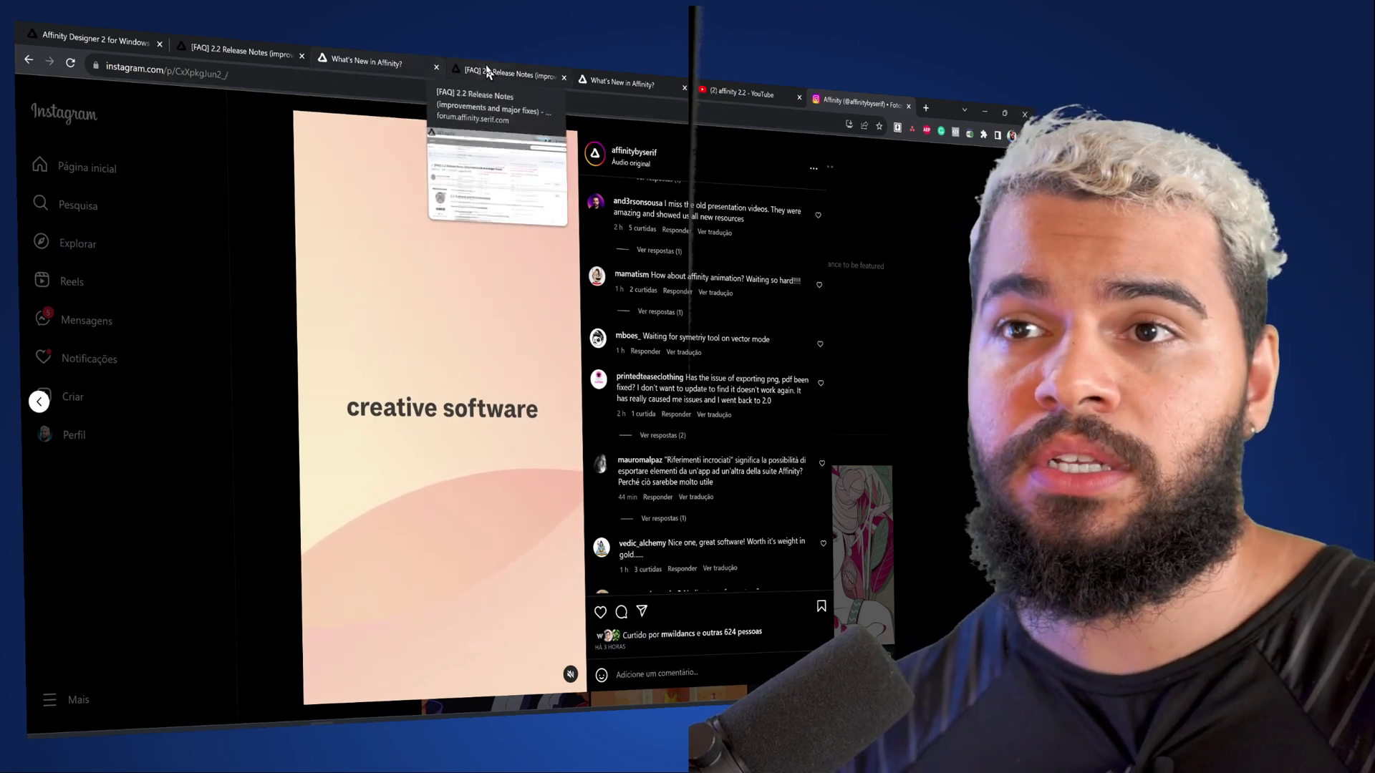
pyautogui.click(623, 86)
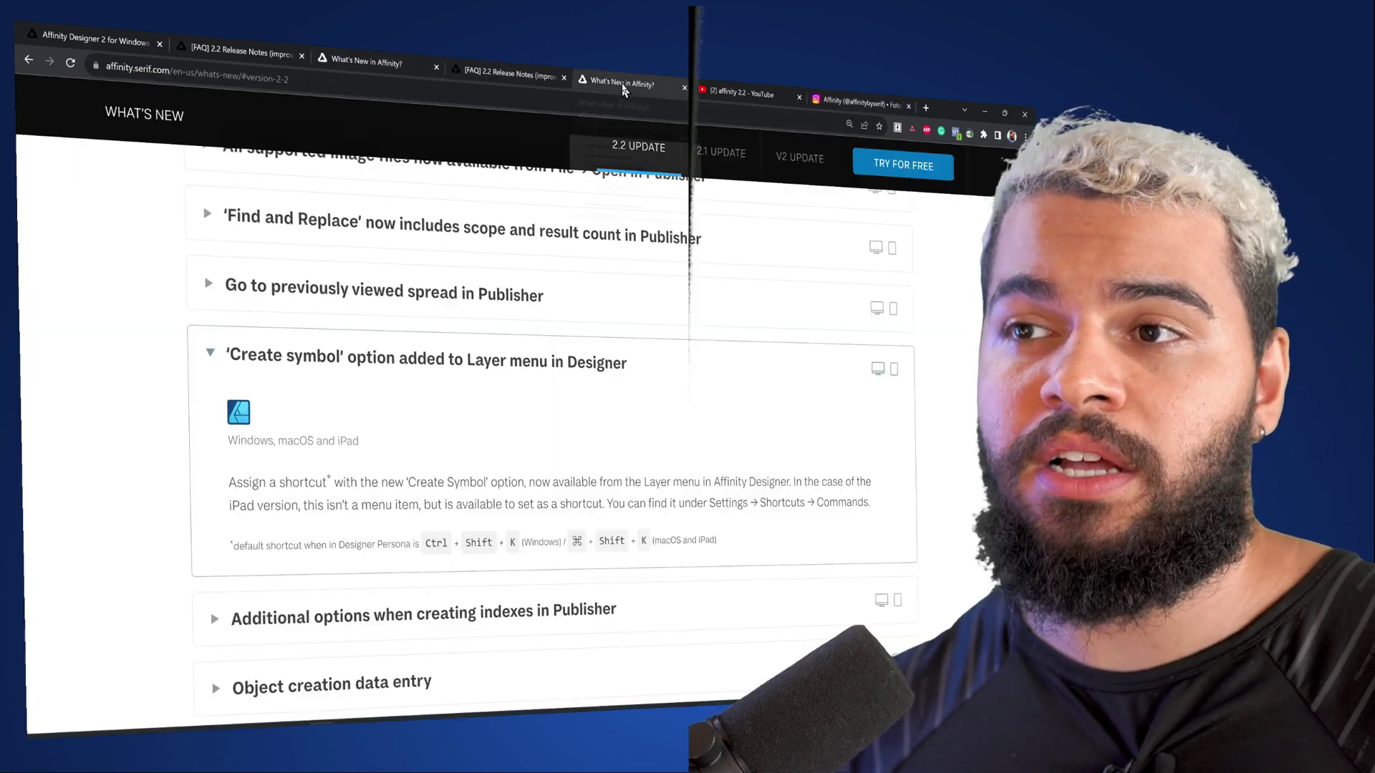
# Step: Expand and then collapse the note on new index creation options
pyautogui.scroll(3, 384, 458)
pyautogui.scroll(10, 355, 509)
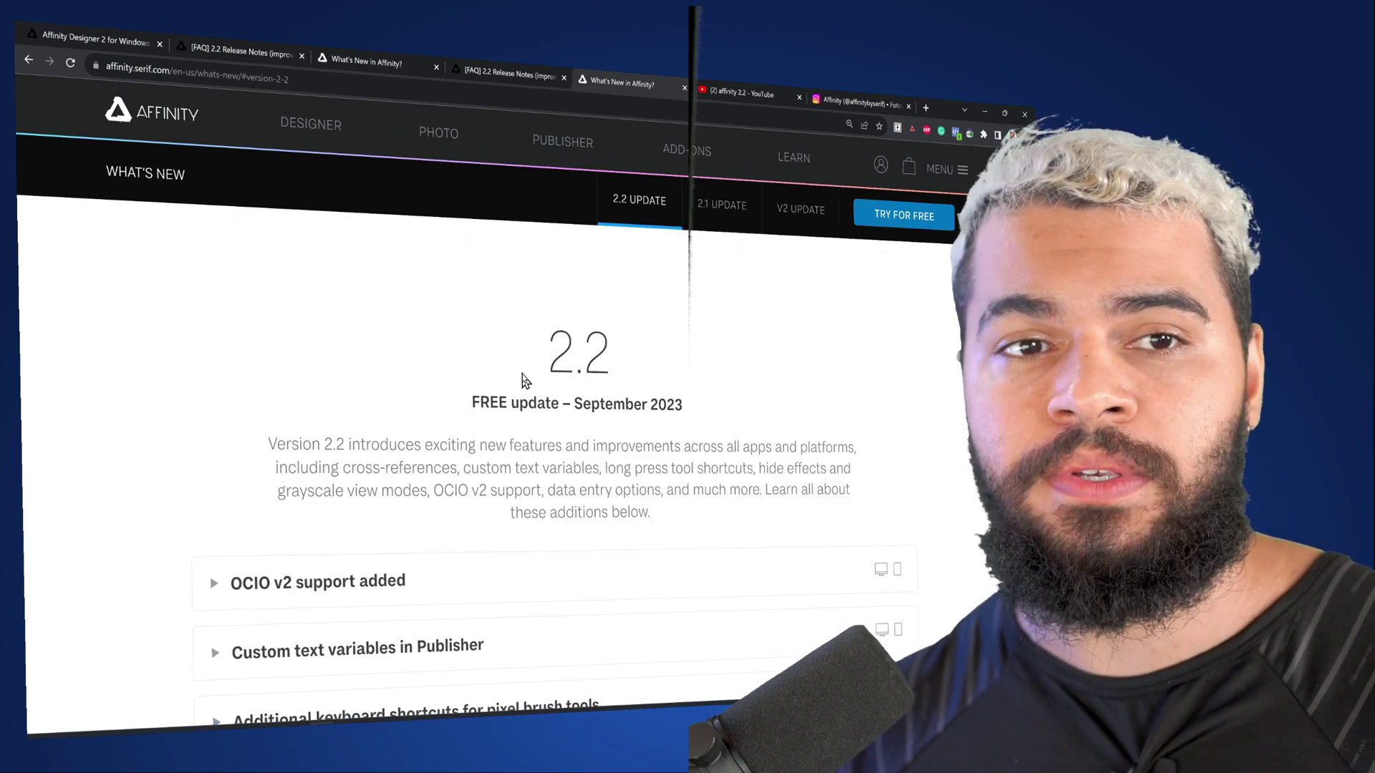
pyautogui.scroll(-10, 580, 370)
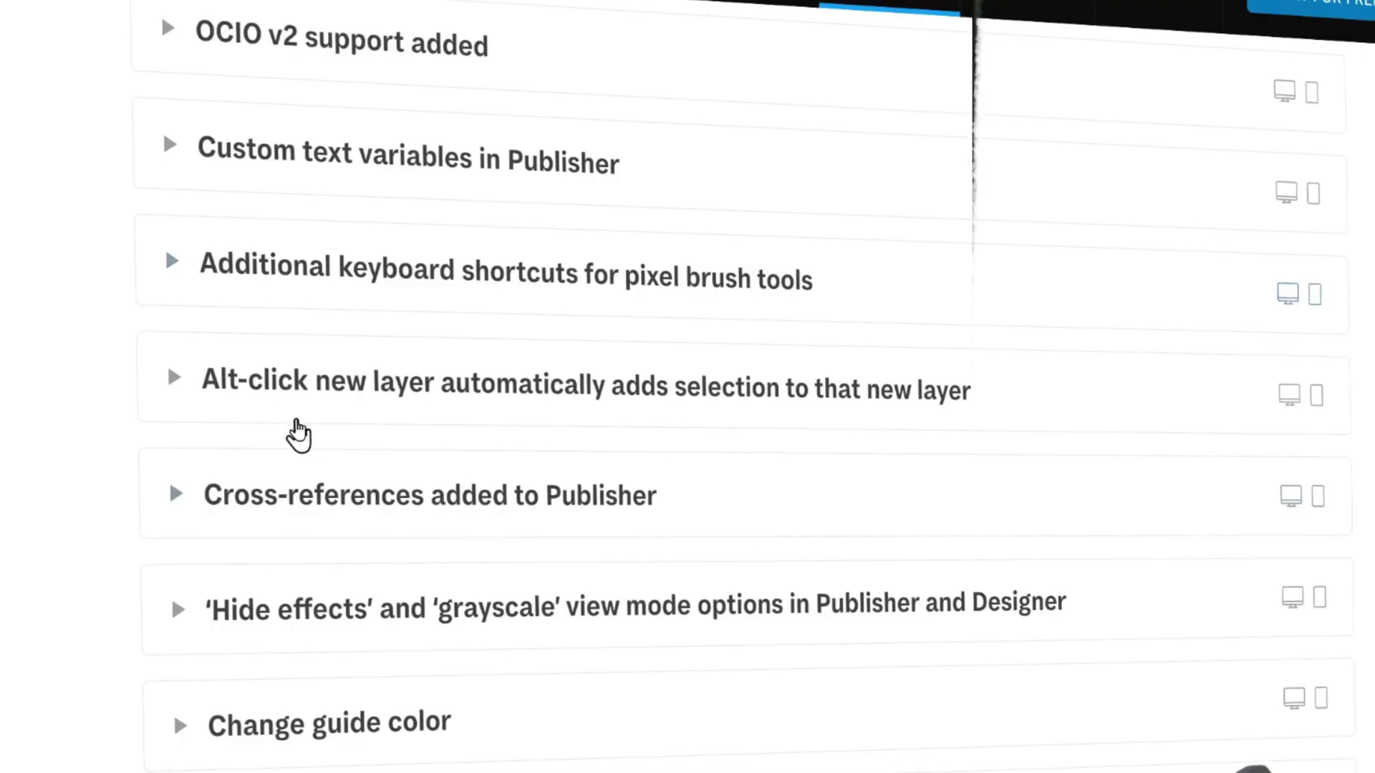
pyautogui.scroll(-3, 228, 540)
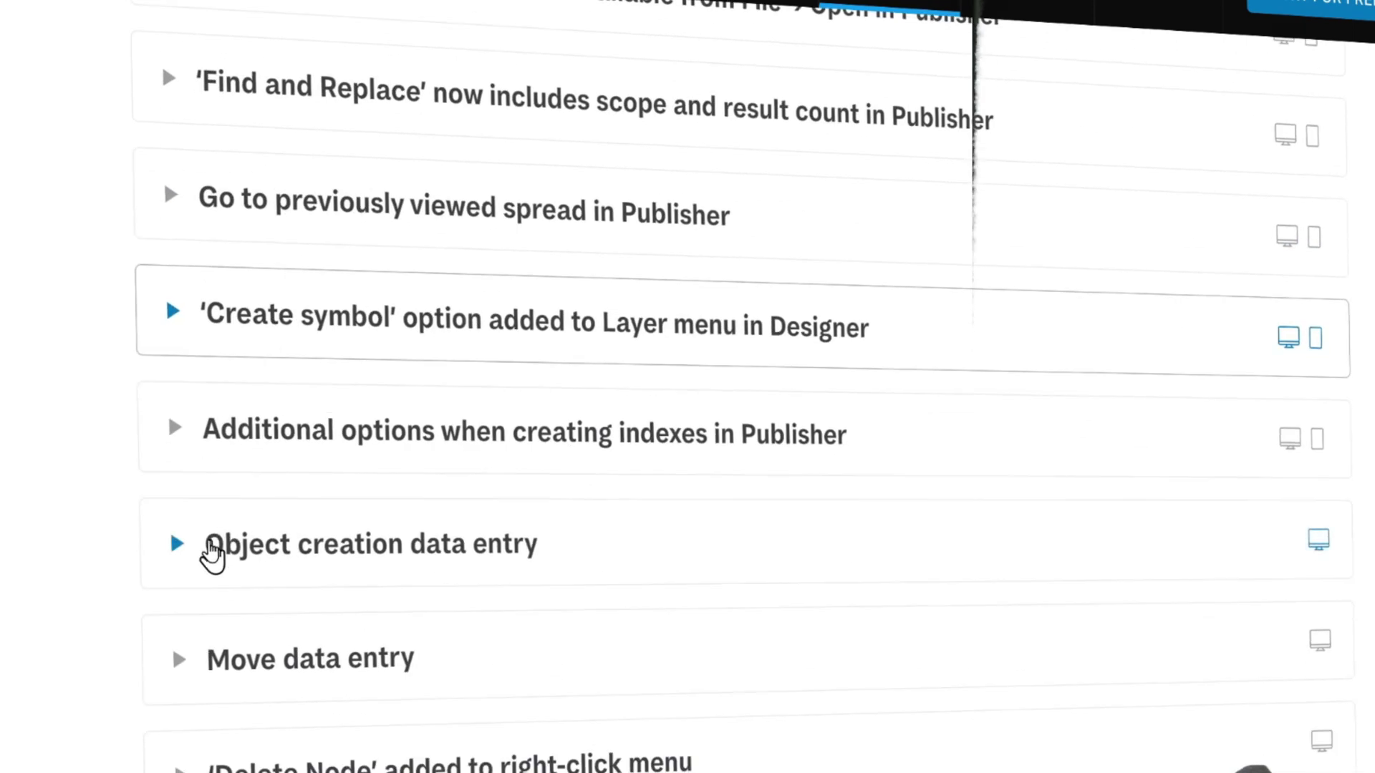
pyautogui.click(191, 461)
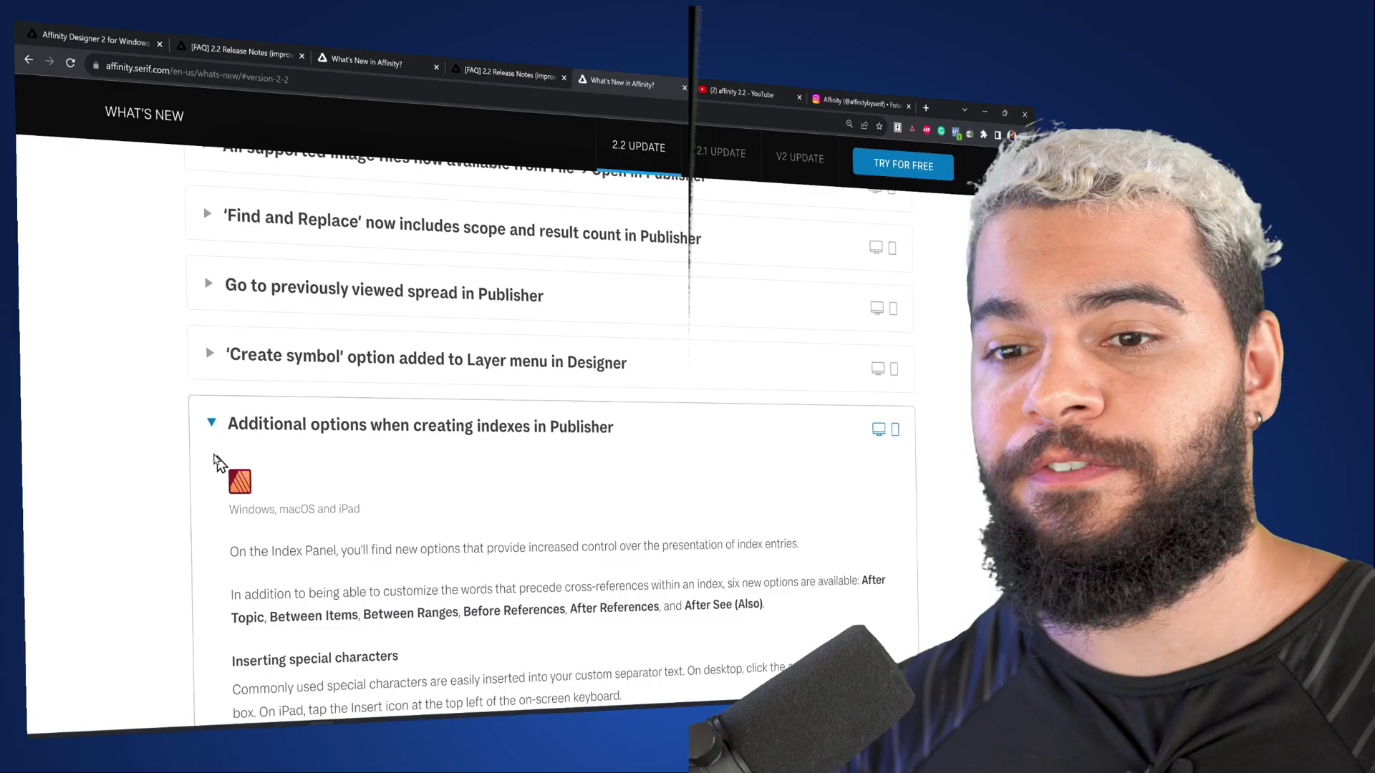
pyautogui.scroll(-3, 186, 505)
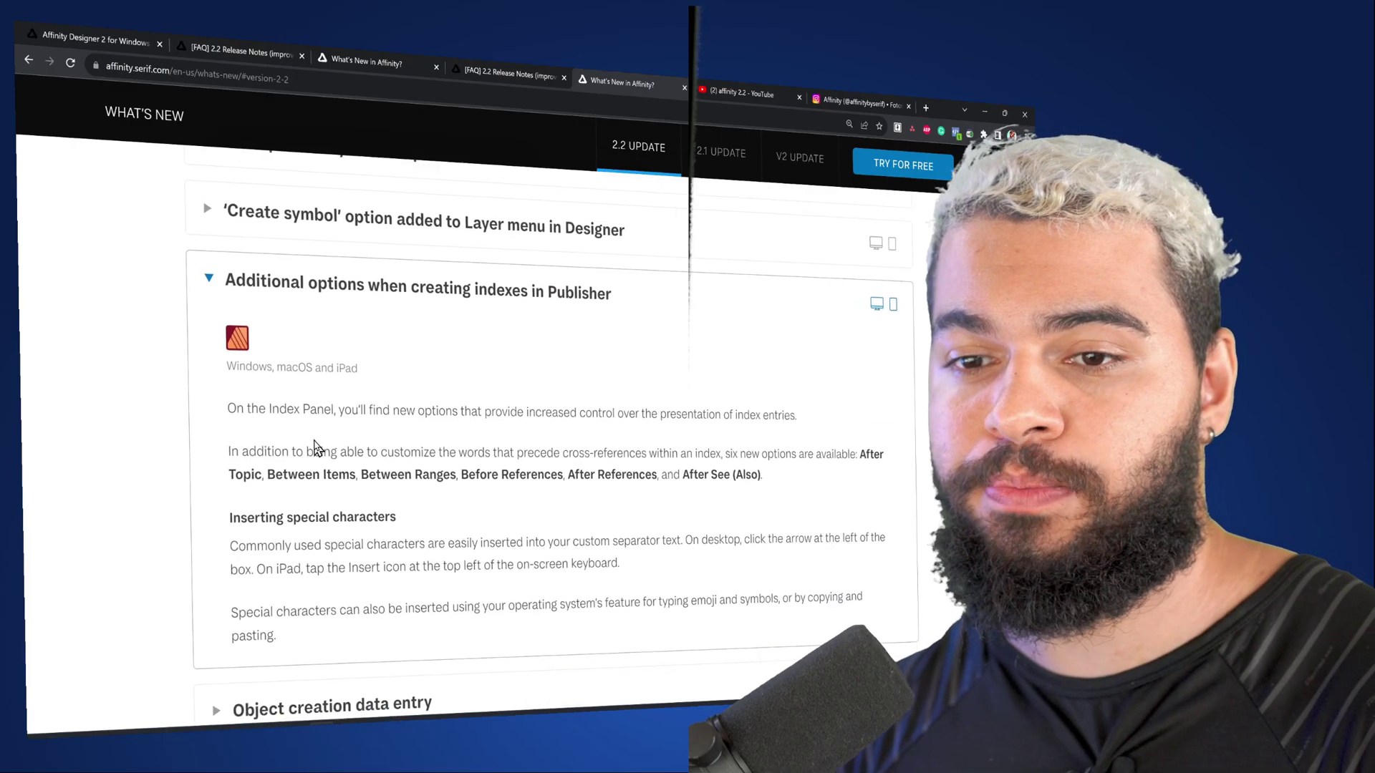
pyautogui.click(178, 104)
# Step: Toggle the Data merge and Decimal place accuracy notes, continuing down to 2.1
pyautogui.scroll(-2, 255, 399)
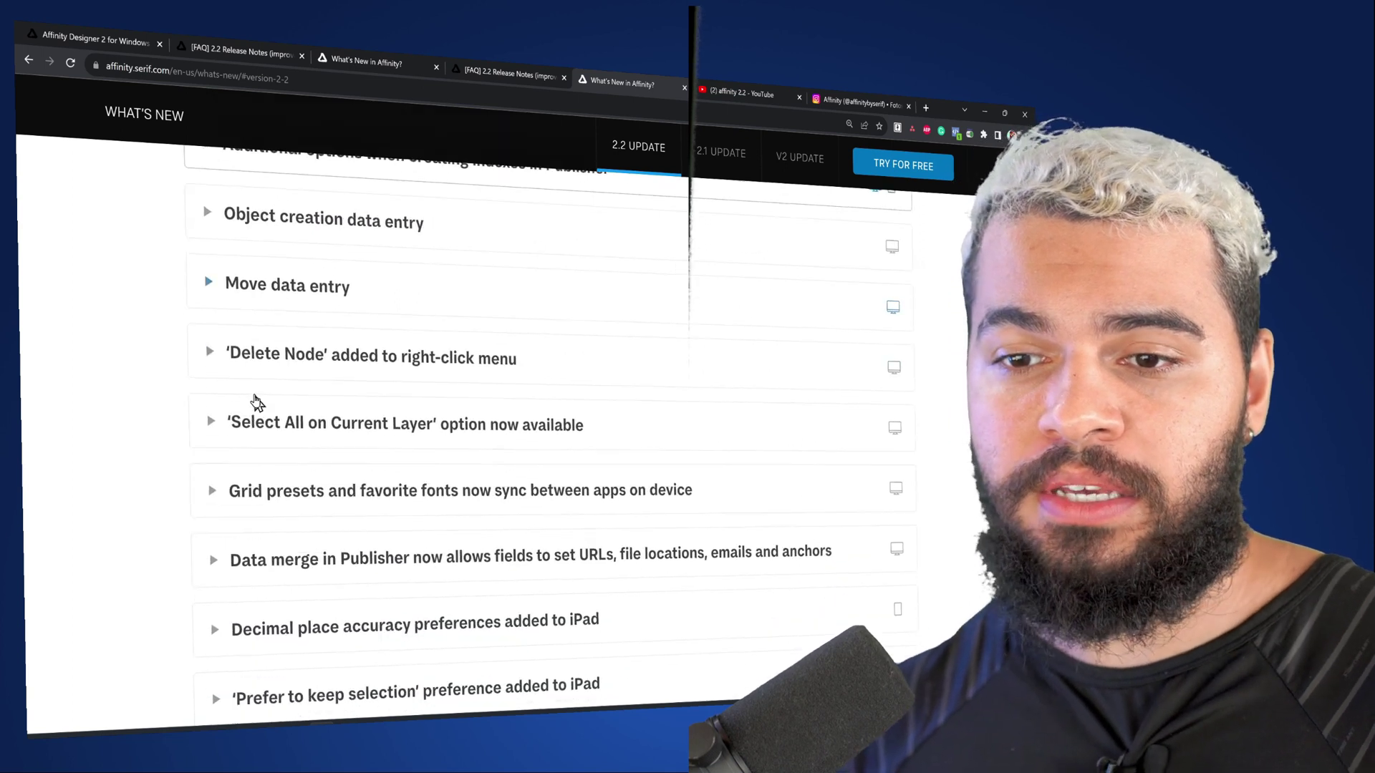
pyautogui.click(212, 506)
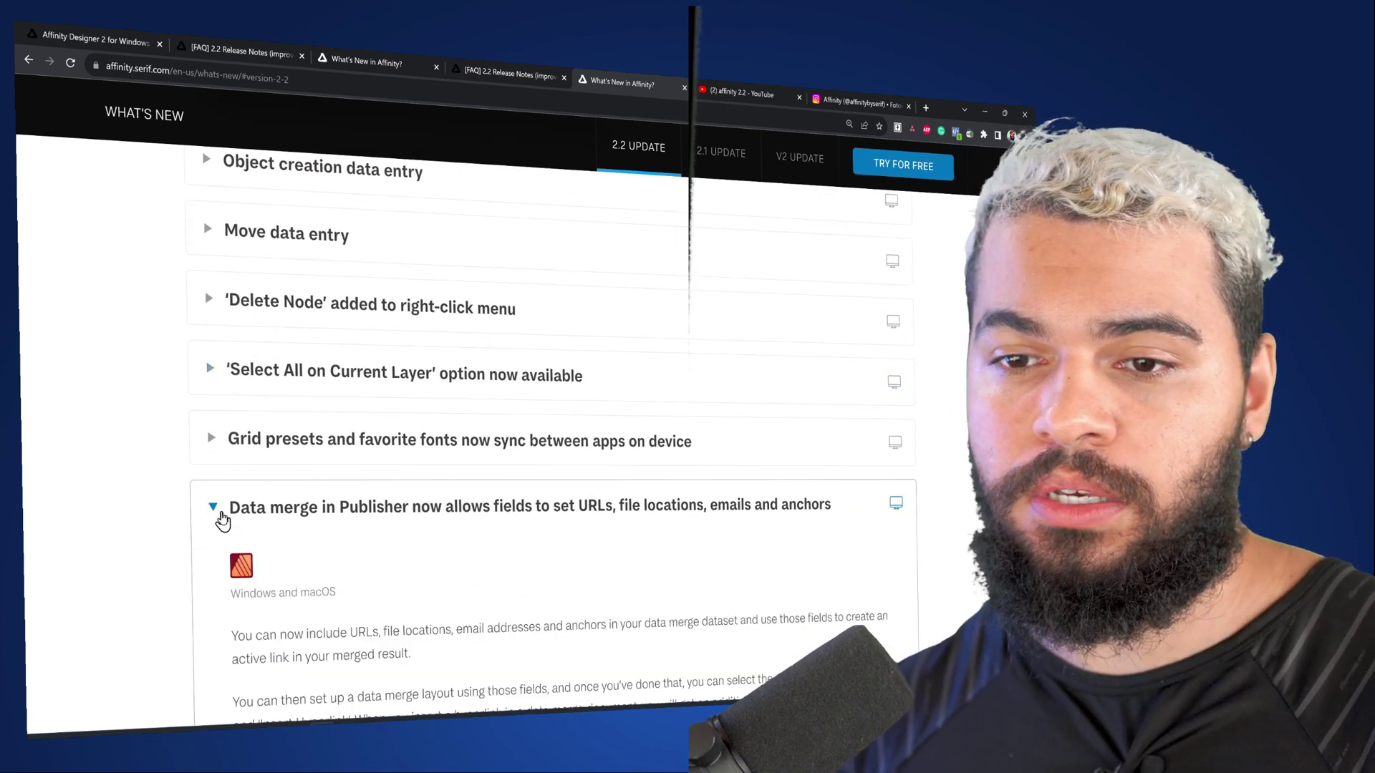
pyautogui.click(215, 510)
pyautogui.scroll(-1, 243, 552)
pyautogui.click(215, 511)
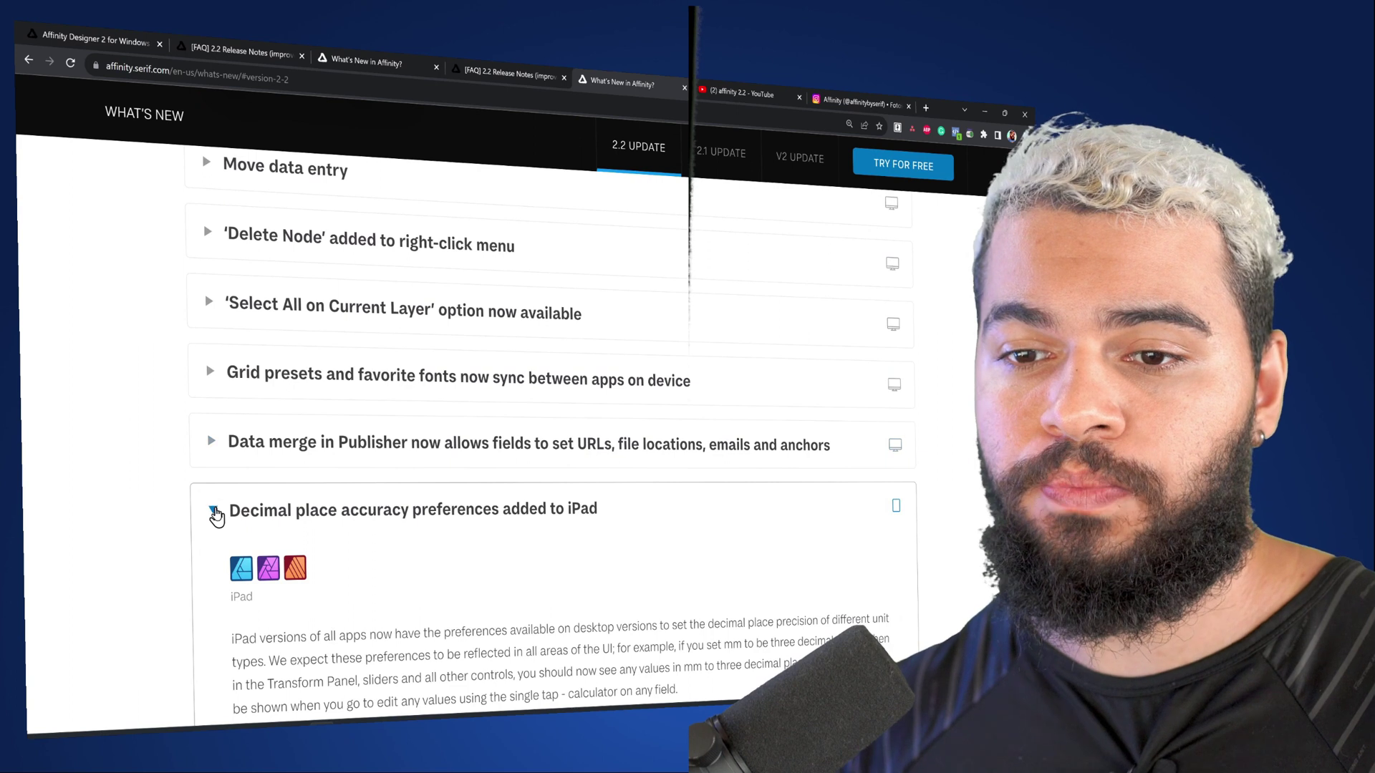
pyautogui.click(213, 510)
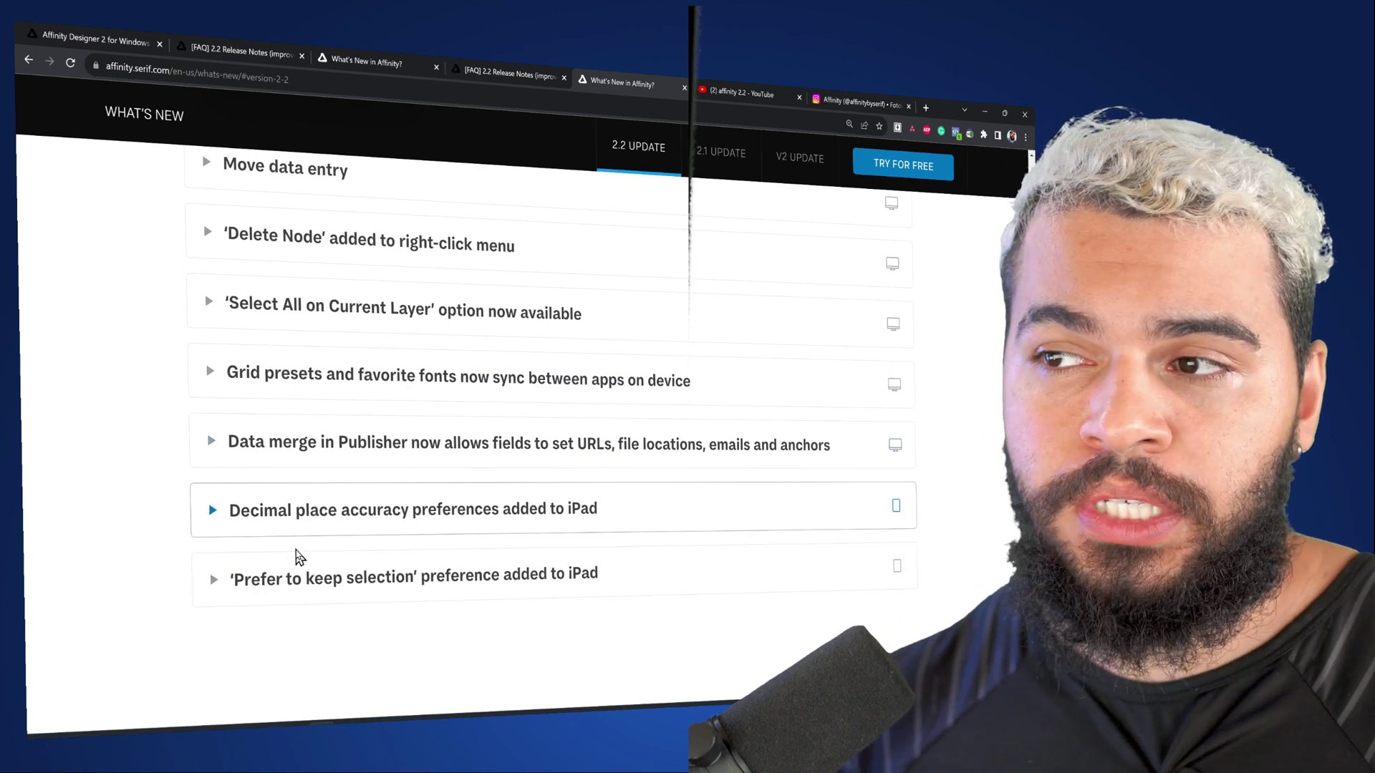
pyautogui.scroll(-1, 384, 470)
pyautogui.scroll(-3, 561, 413)
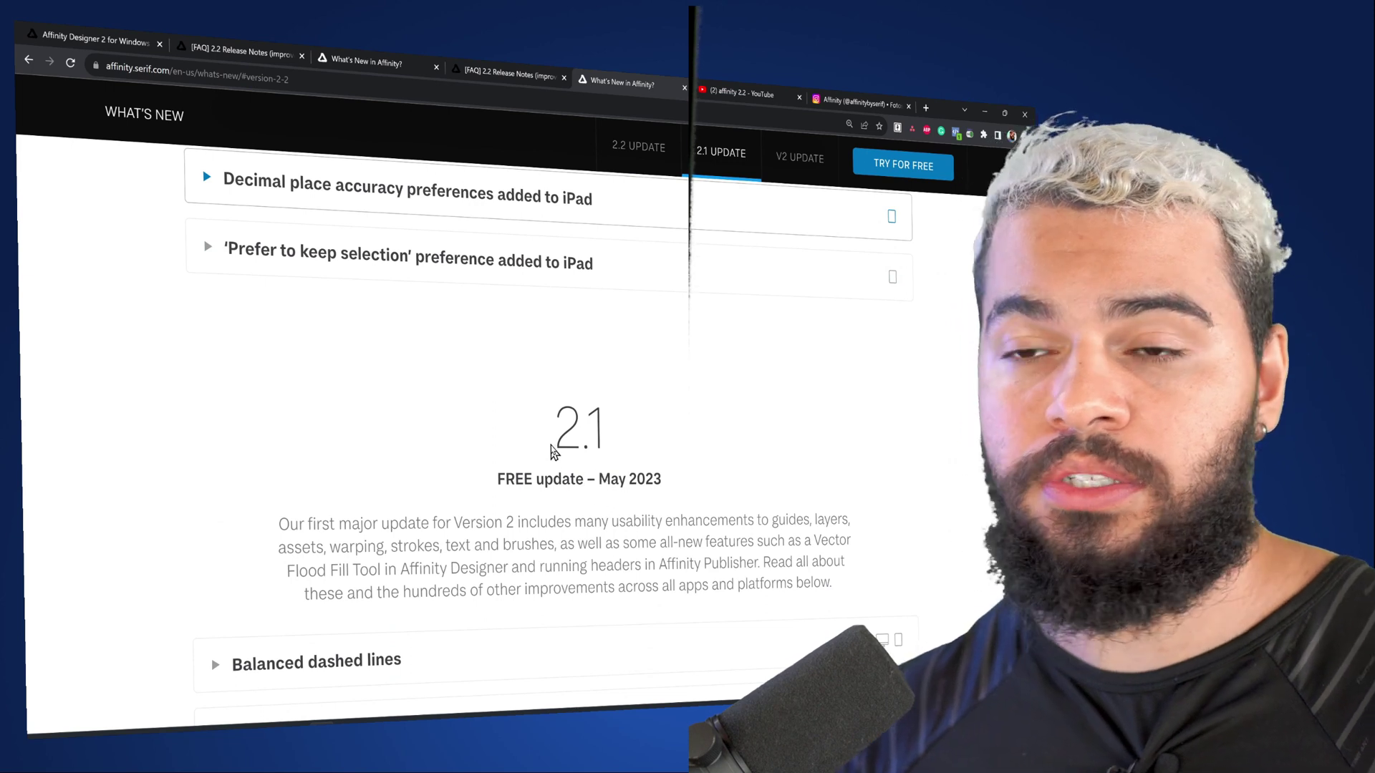
# Step: Highlight 'May 2023' under the 2.1 heading, clear it, and return to the 2.2 notes
pyautogui.scroll(-1, 588, 420)
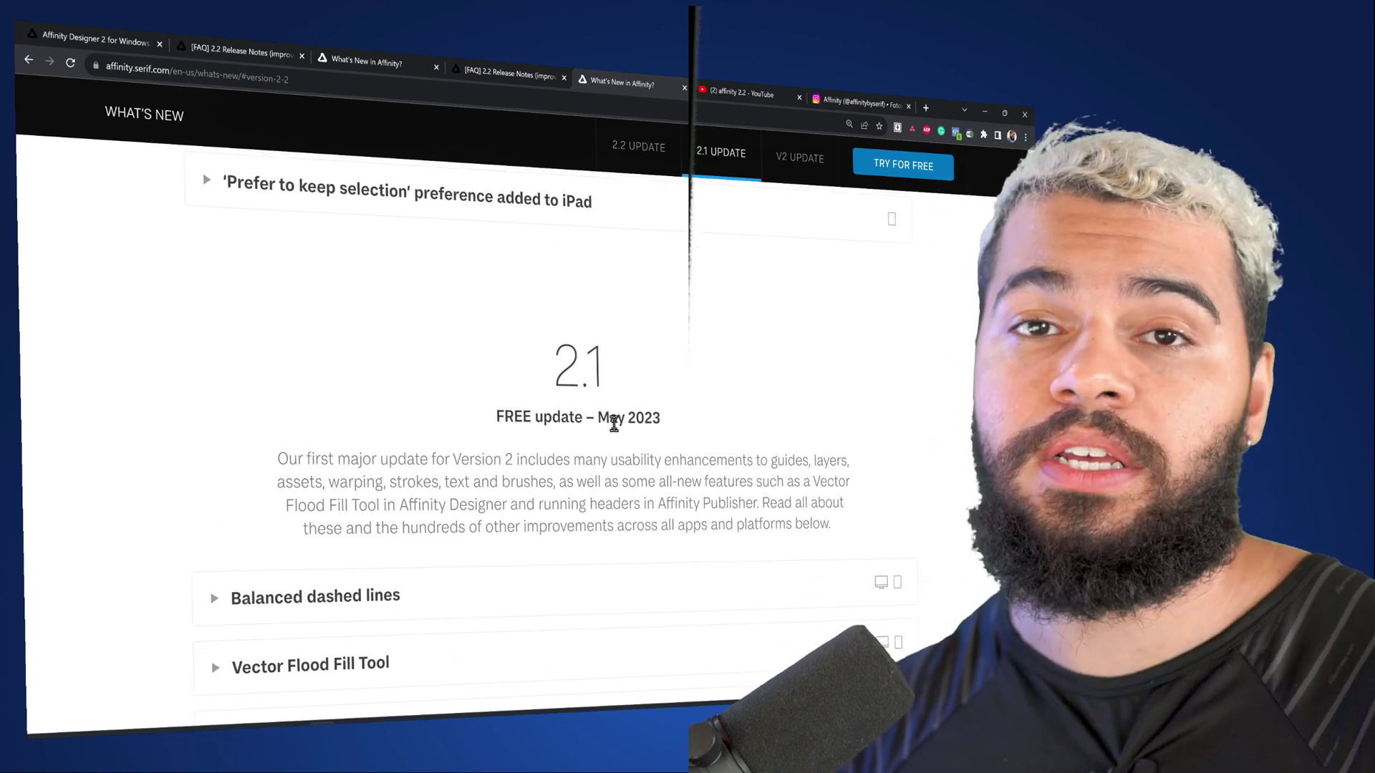
pyautogui.moveTo(596, 421)
pyautogui.mouseDown()
pyautogui.moveTo(653, 421)
pyautogui.moveTo(595, 424)
pyautogui.mouseUp()
pyautogui.click(663, 428)
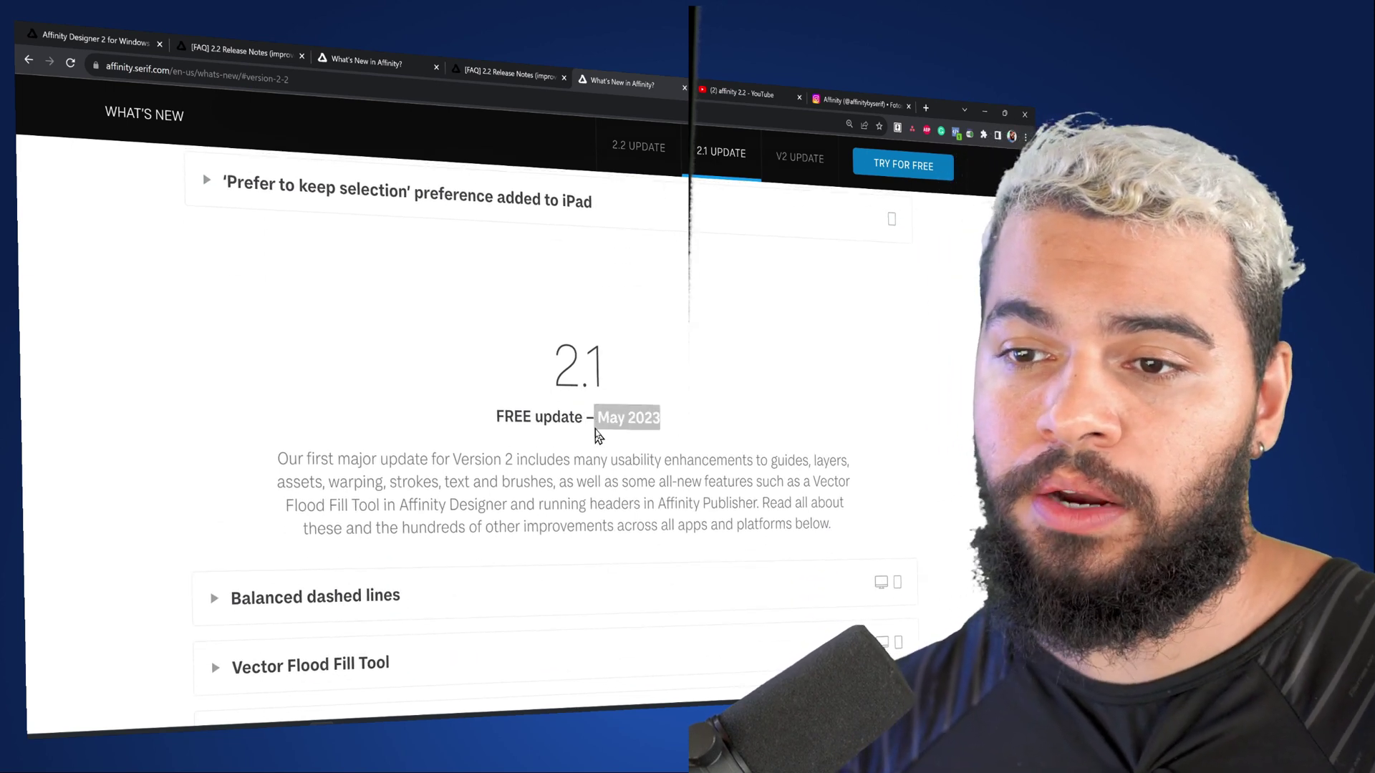
pyautogui.click(595, 429)
pyautogui.scroll(-5, 429, 482)
pyautogui.scroll(15, 475, 475)
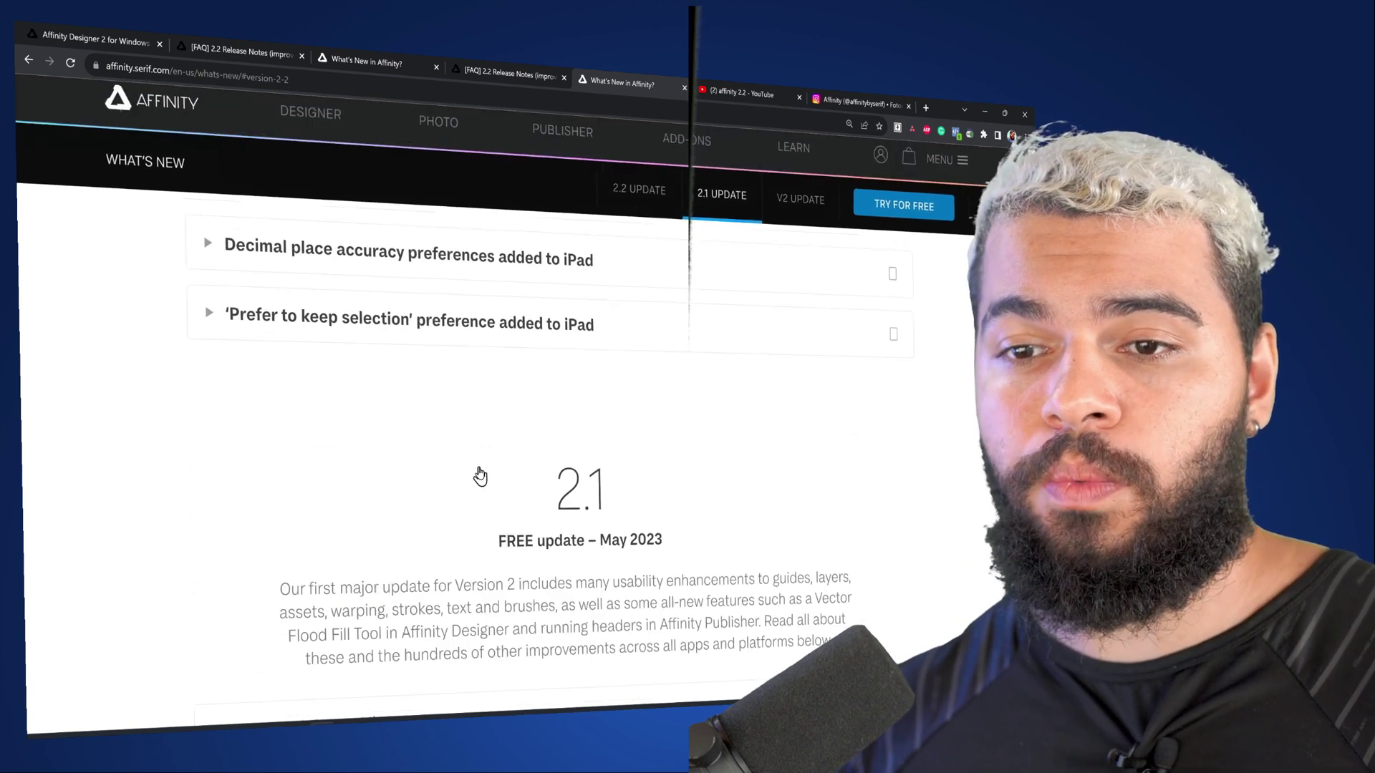
pyautogui.scroll(7, 473, 537)
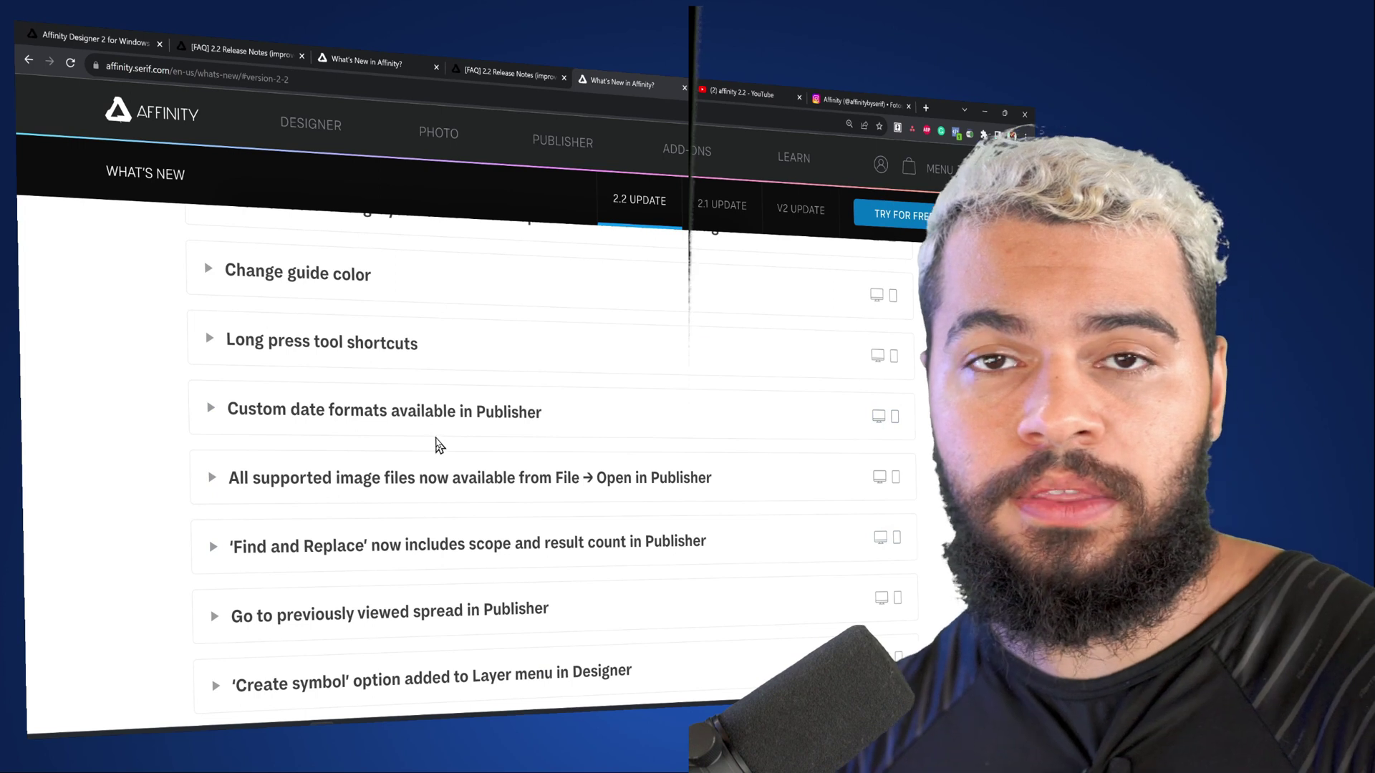
# Step: Scroll back up to the 2.2 intro covering cross-references, text variables, long-press shortcuts and OCIO v2
pyautogui.scroll(1, 438, 445)
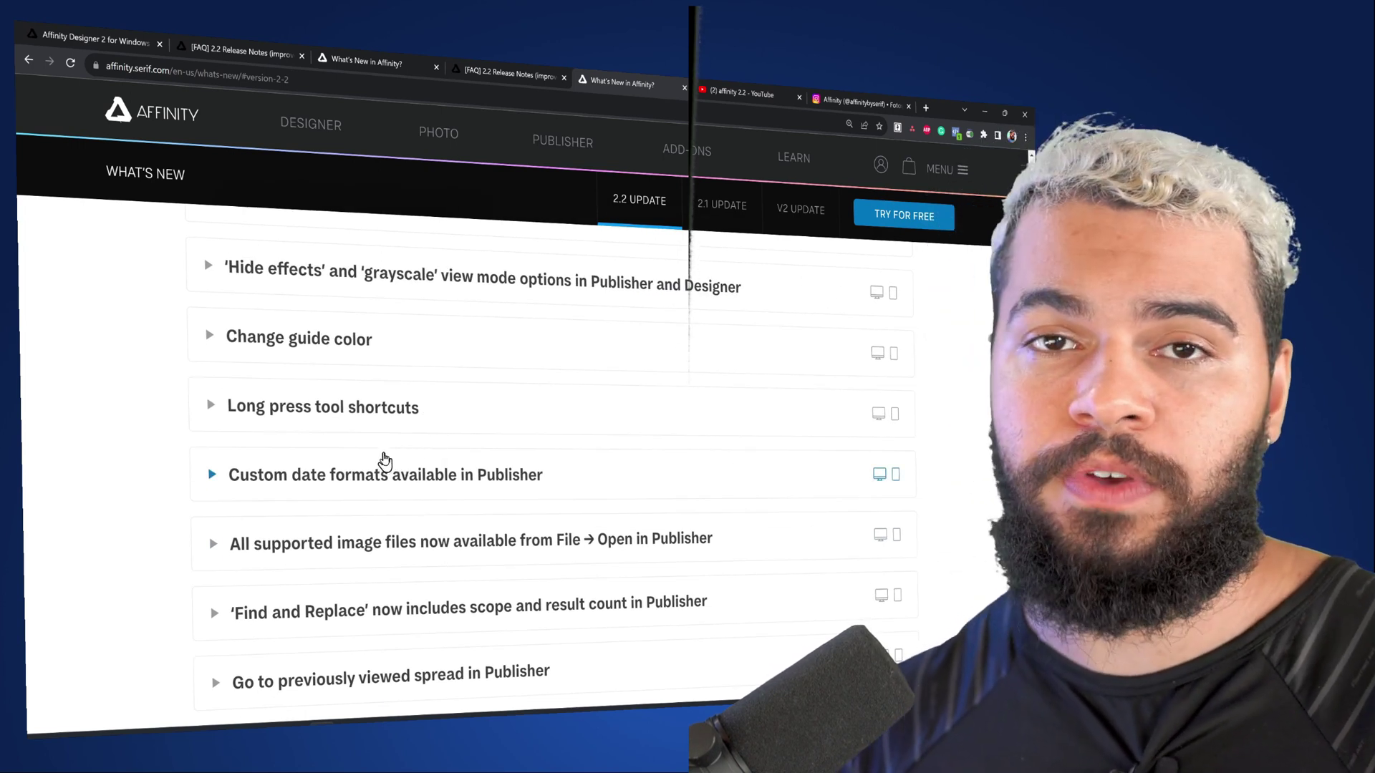
pyautogui.scroll(3, 385, 461)
pyautogui.scroll(4, 385, 461)
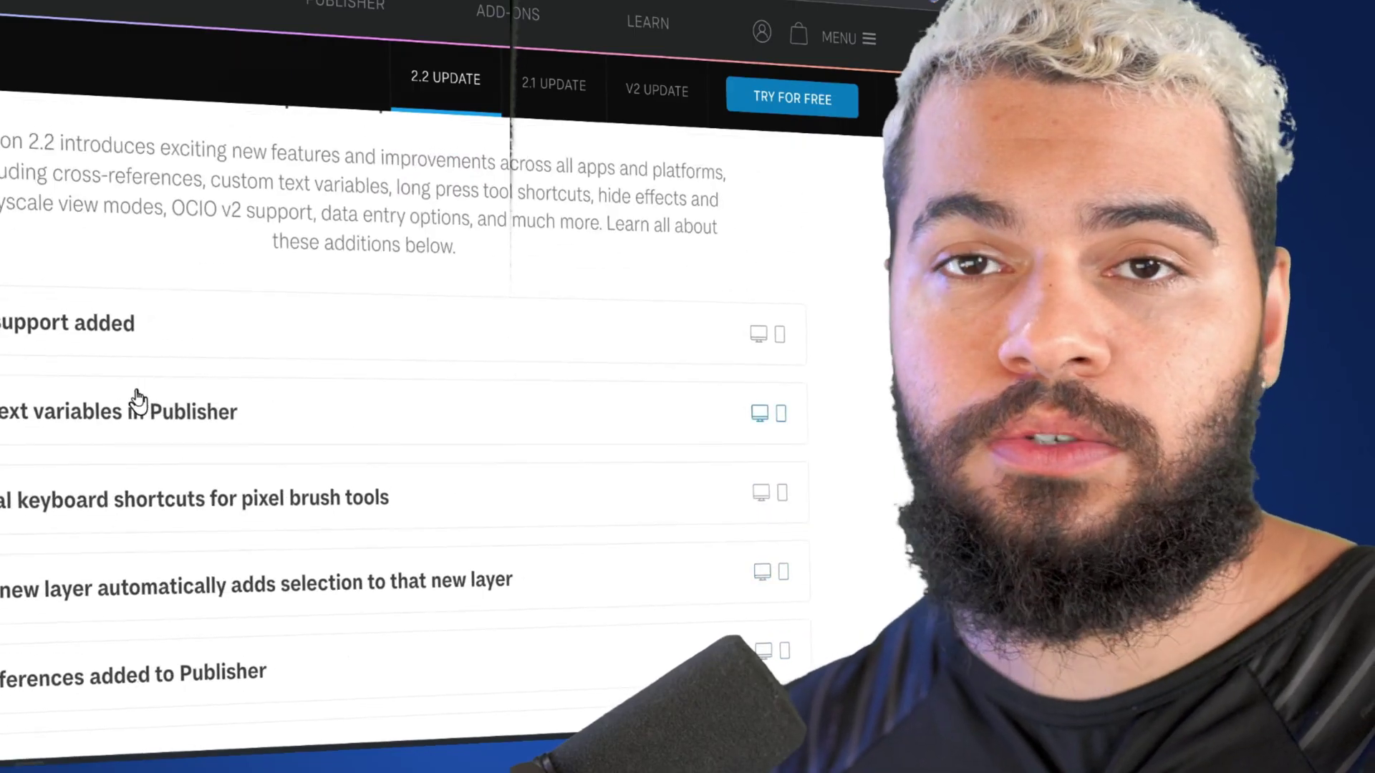
pyautogui.scroll(3, 140, 400)
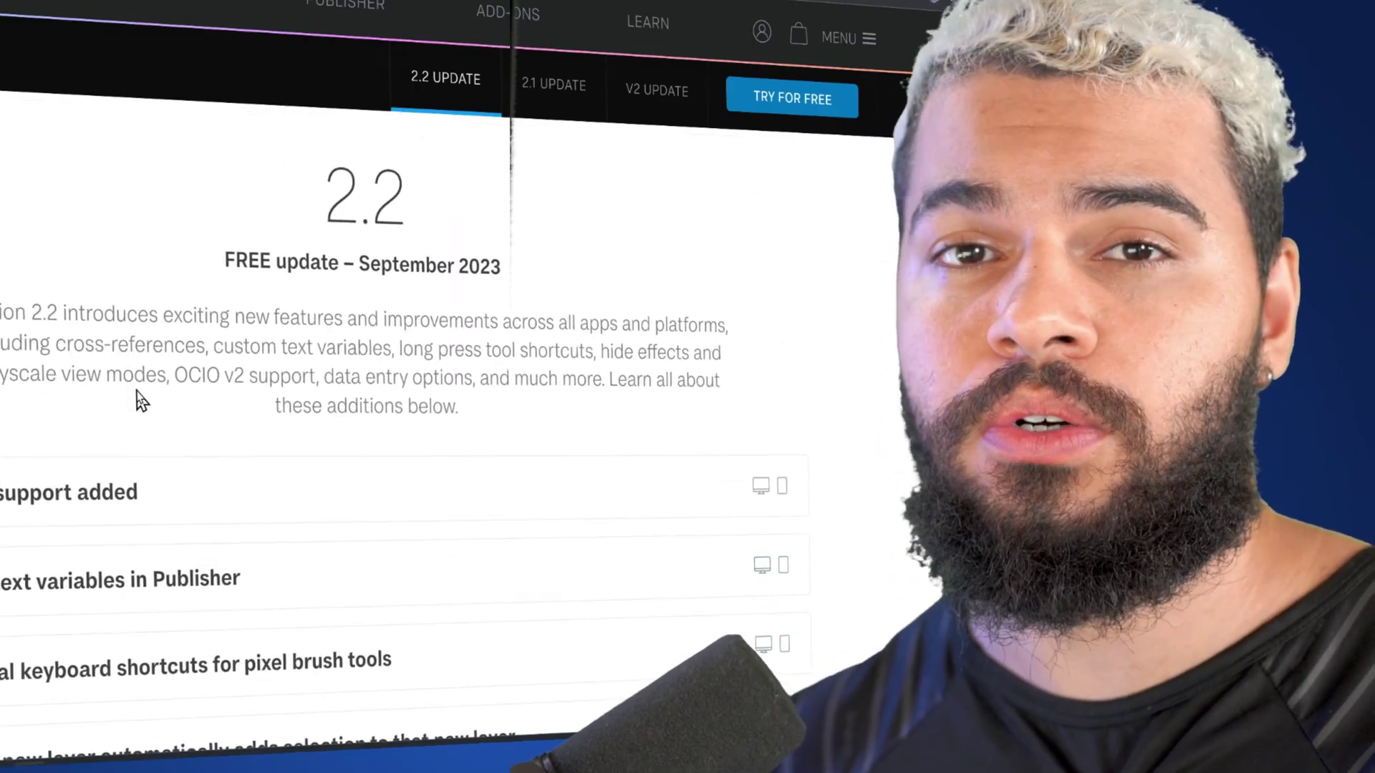